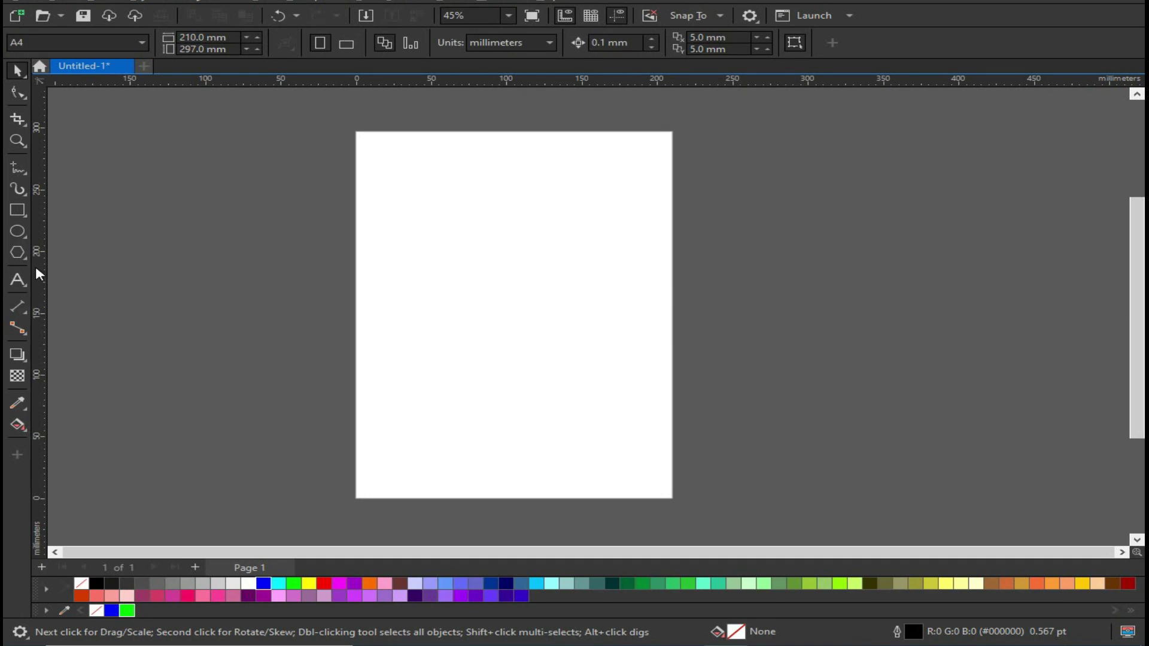
Draw a rectangle about 69 mm wide and 81 mm high in the page's upper-left area and deselect it
left_click(17, 210)
left_click_drag(393, 173, 501, 277)
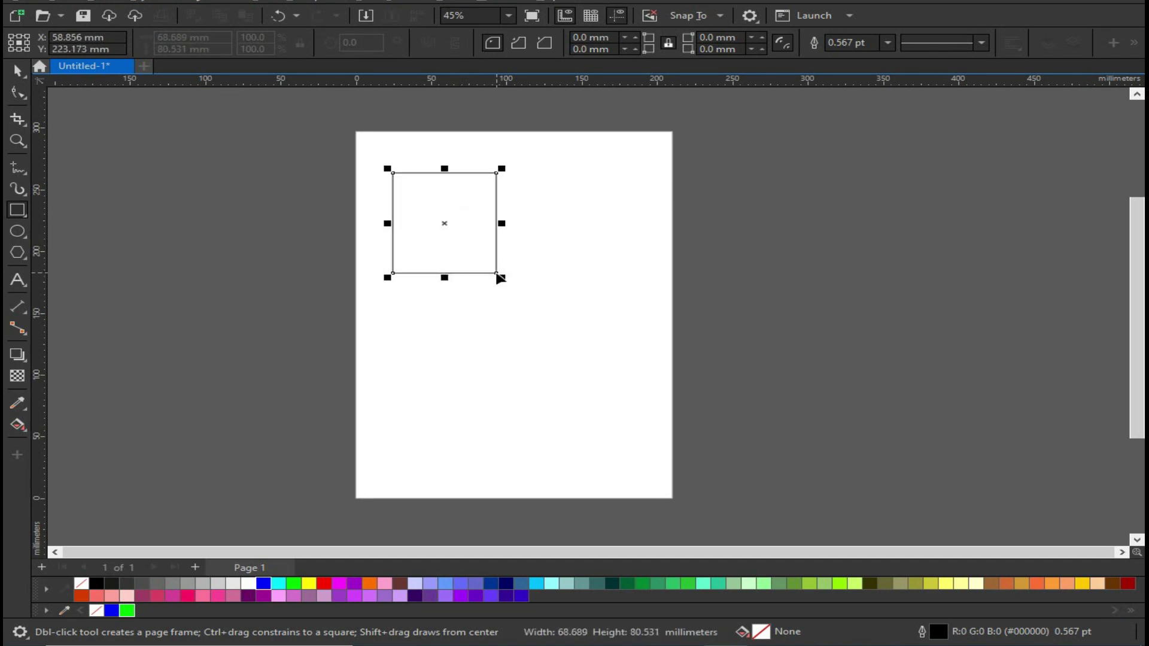
scroll(359, 192, "up", 3)
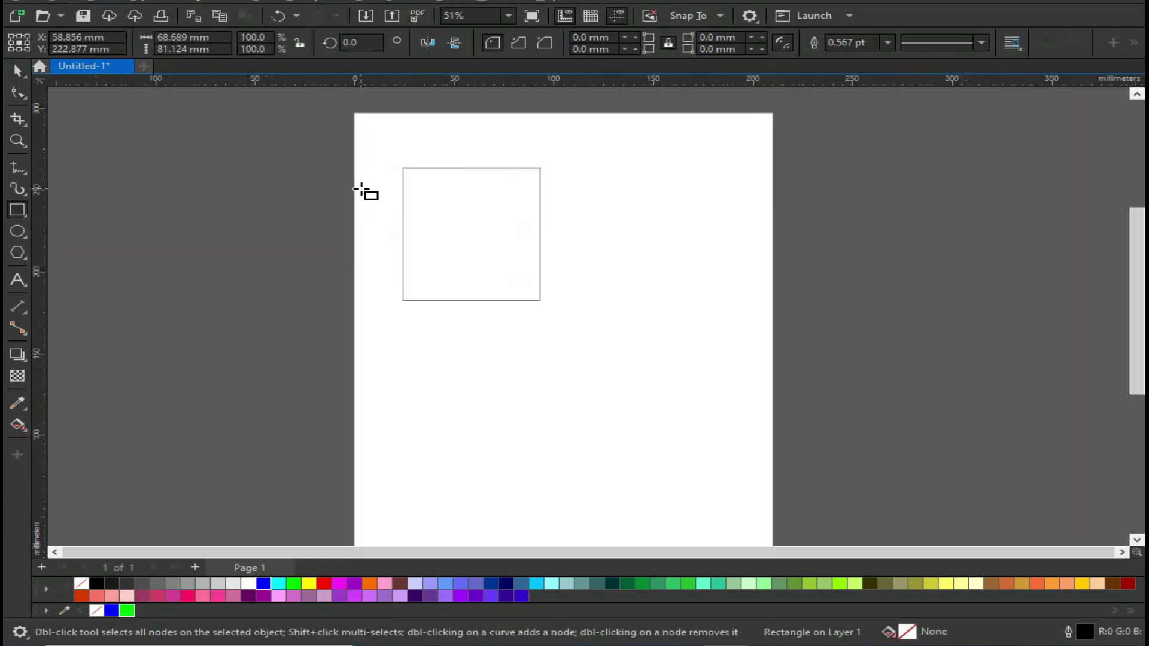
left_click(17, 71)
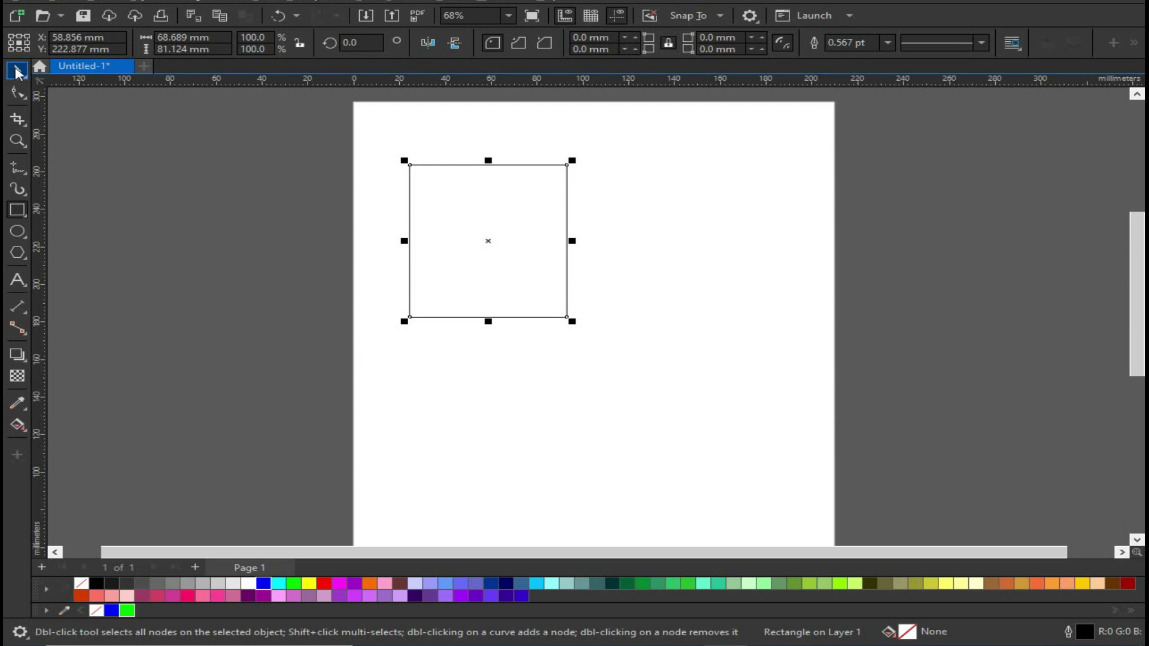
left_click(159, 335)
scroll(576, 154, "up", 4)
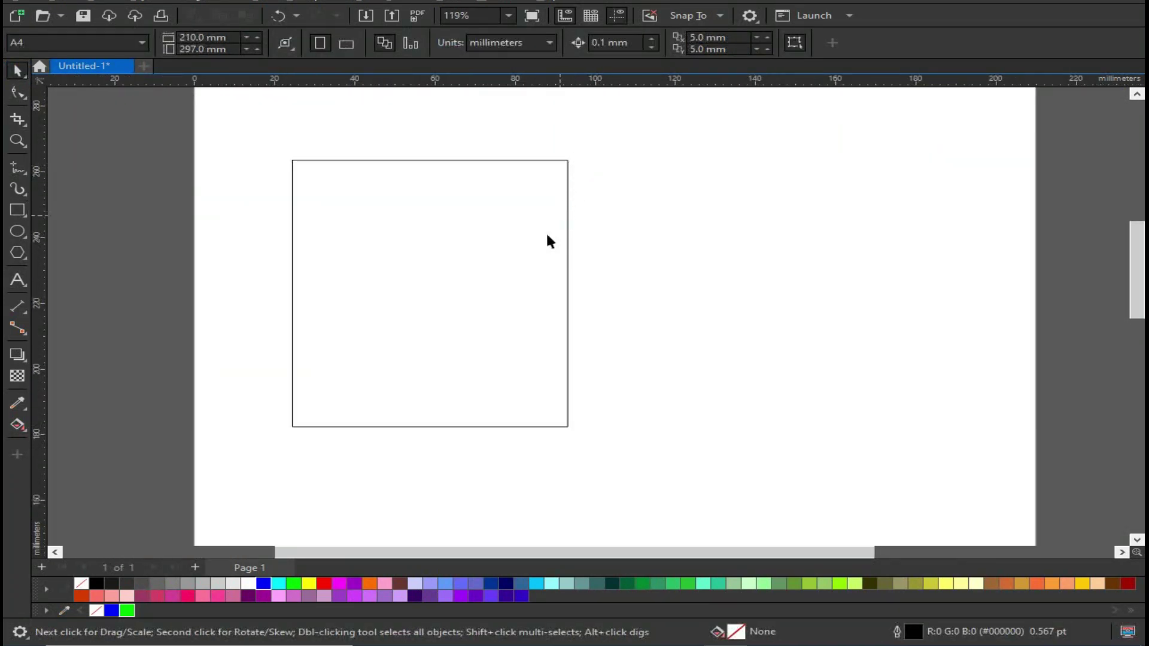
Fill the rectangle with red (#FF0000)
left_click(479, 374)
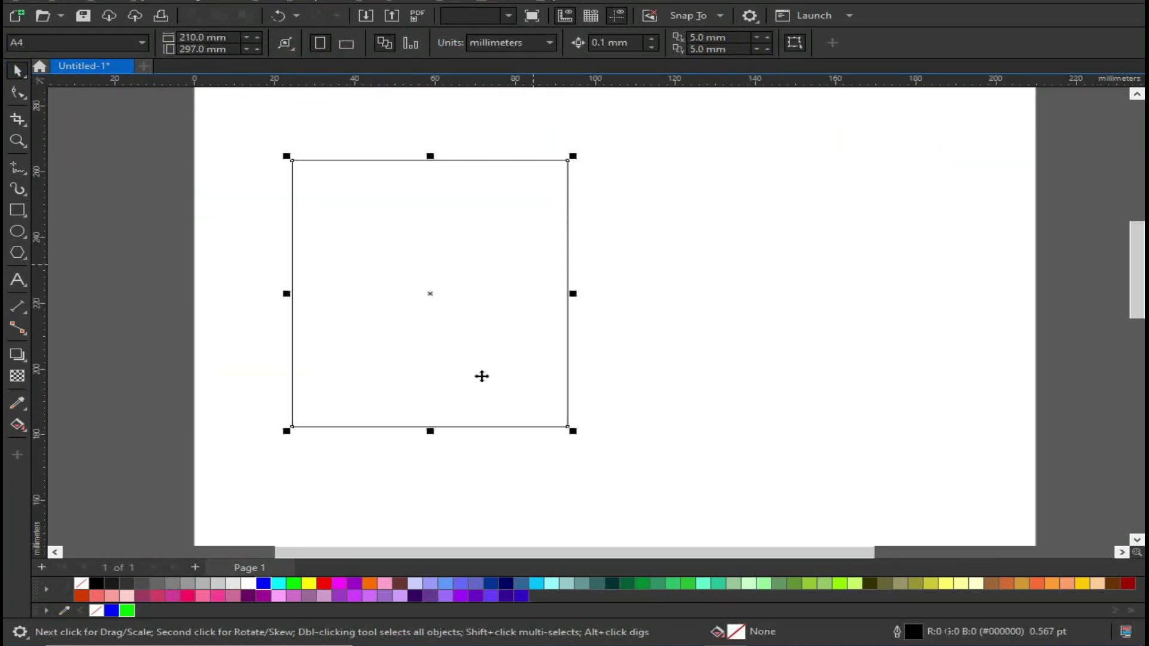
left_click(325, 583)
left_click(724, 326)
left_click(567, 308)
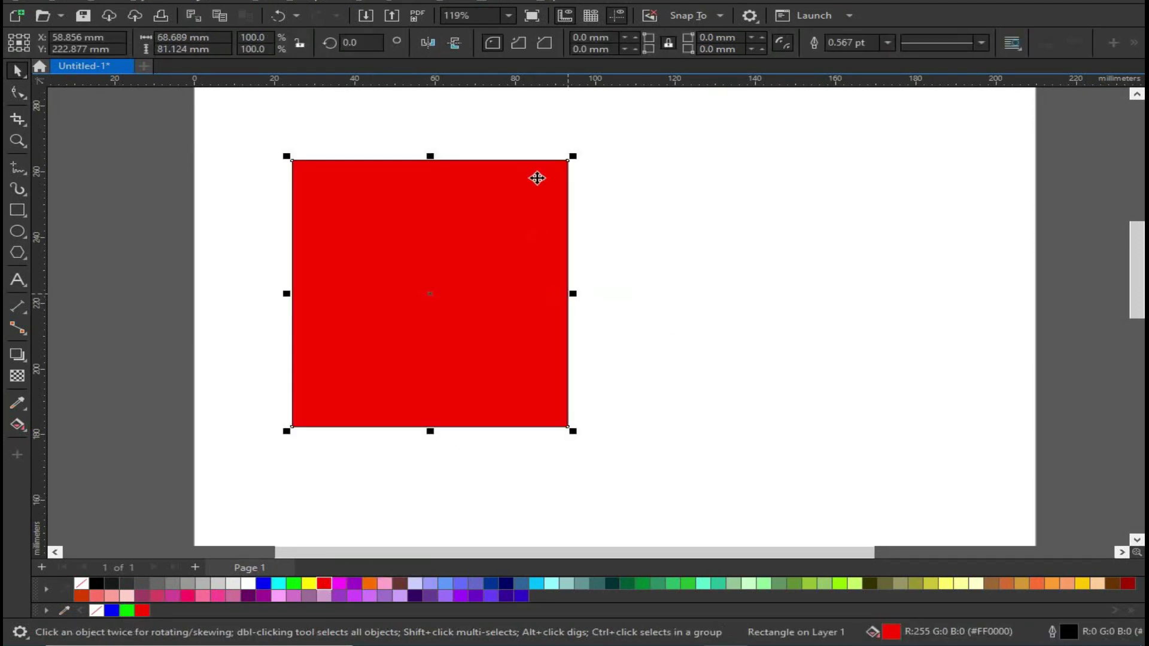
Thicken the red rectangle's outline to 2.0 pt and further to 4.0 pt
scroll(562, 159, "up", 3)
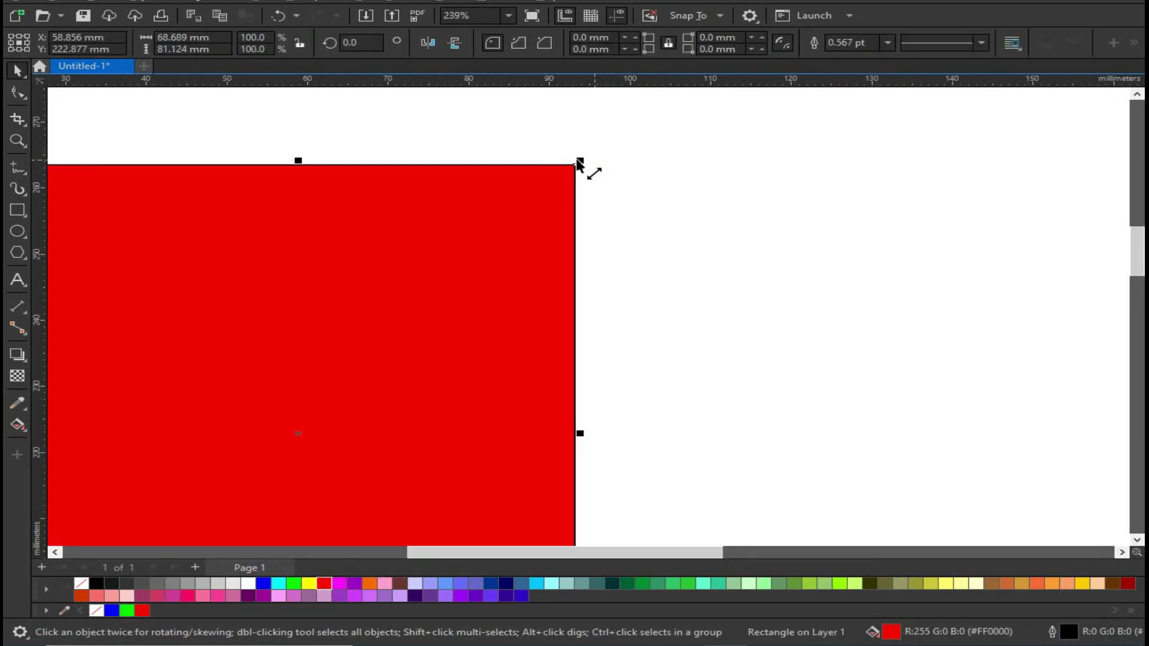
scroll(551, 163, "up", 2)
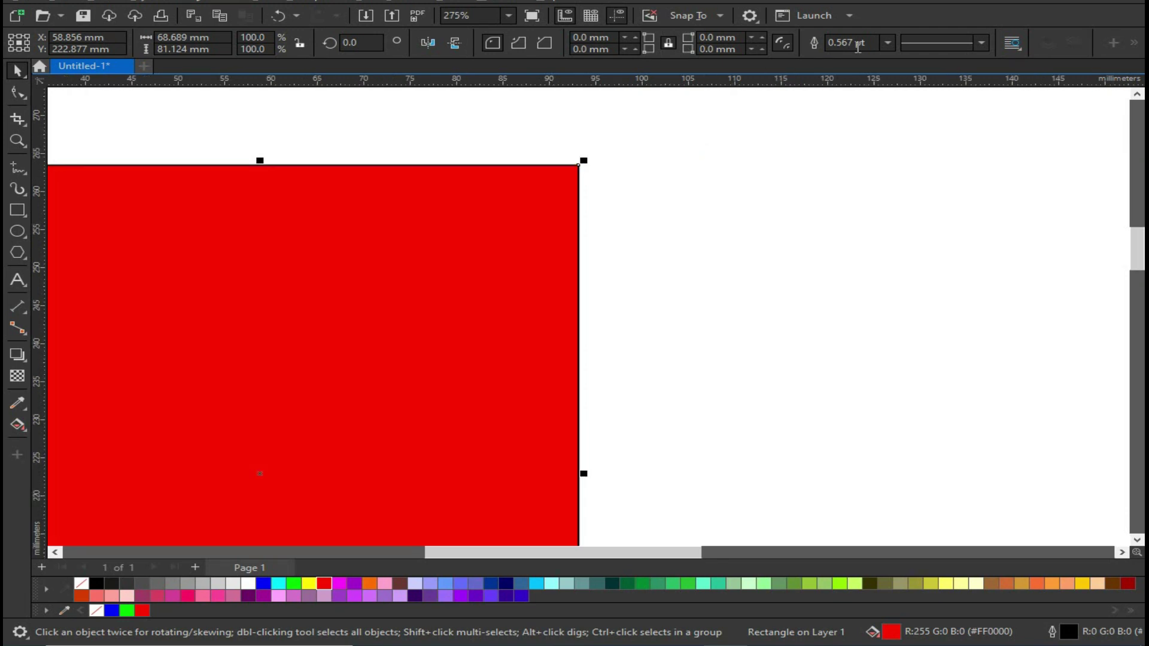
left_click(887, 42)
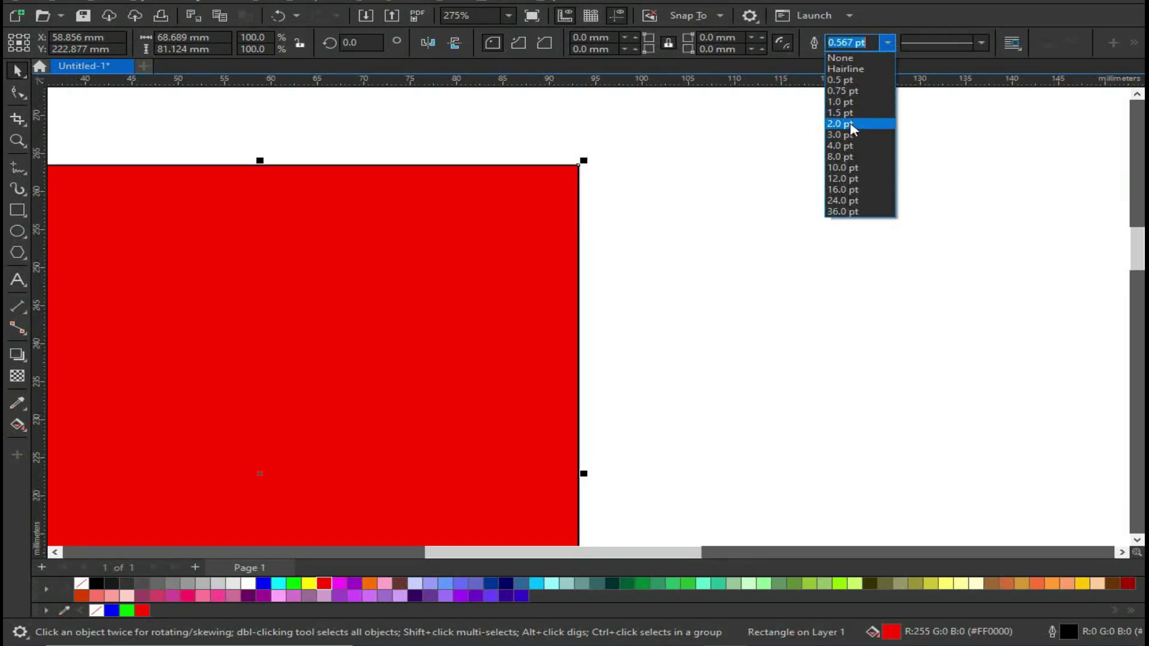
left_click(852, 123)
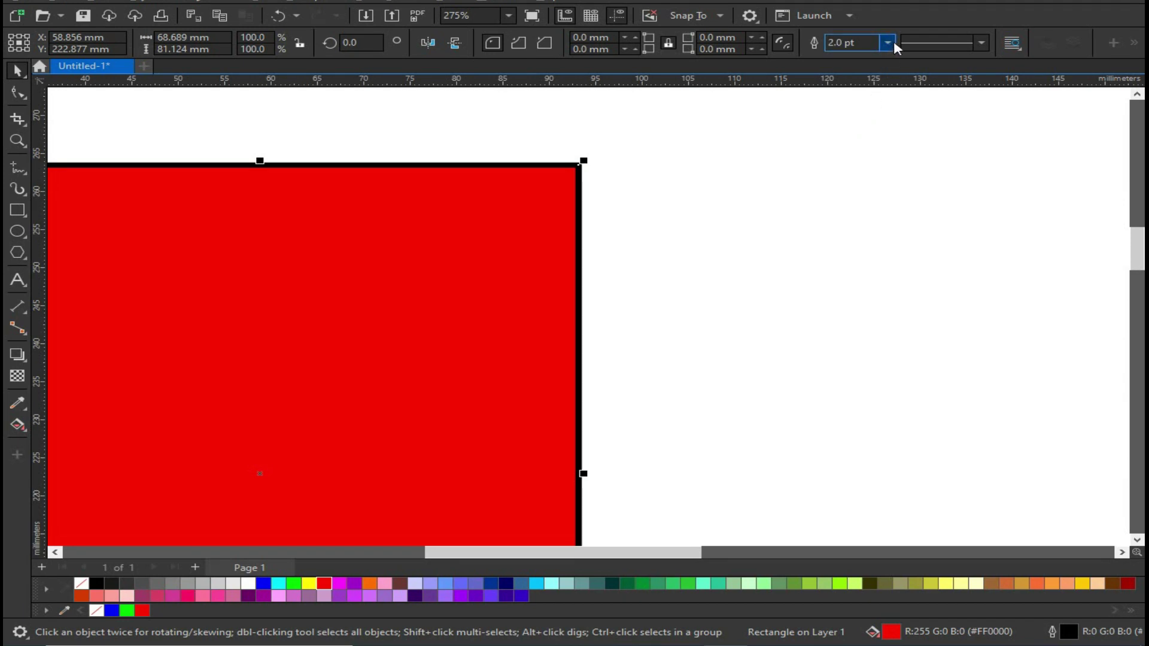
left_click(888, 43)
left_click(853, 148)
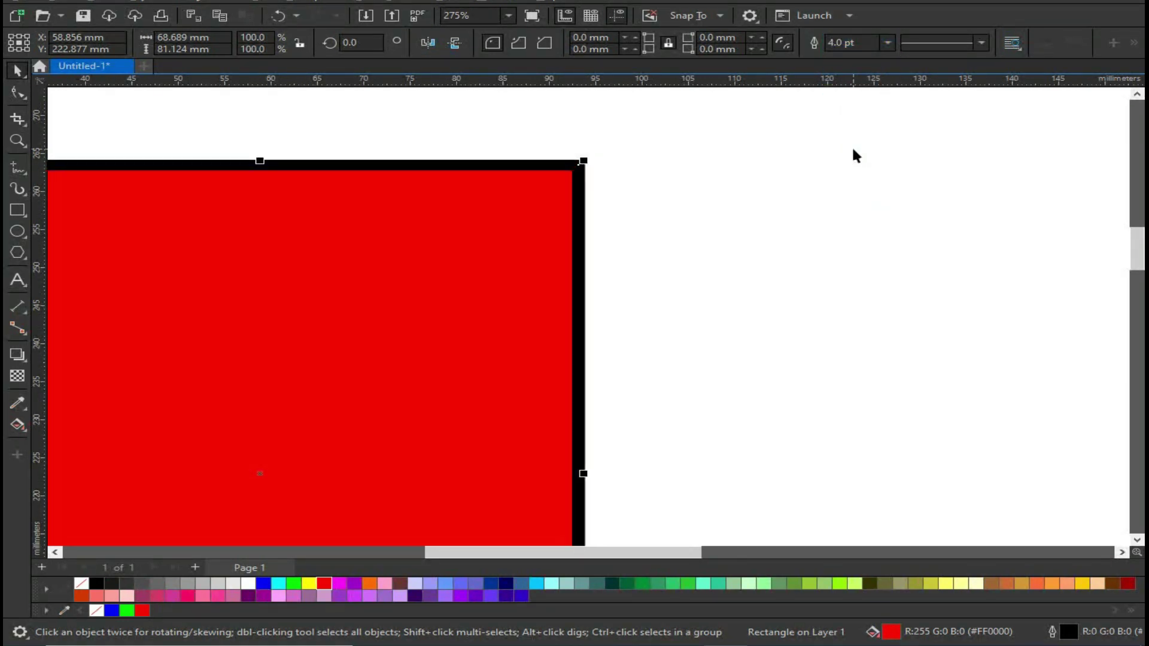
In the Outline Pen settings, try a 10.0 pt outline on the red rectangle and reduce the width to 2.0 pt
key("F12")
left_click(611, 217)
left_click(584, 199)
key("F12")
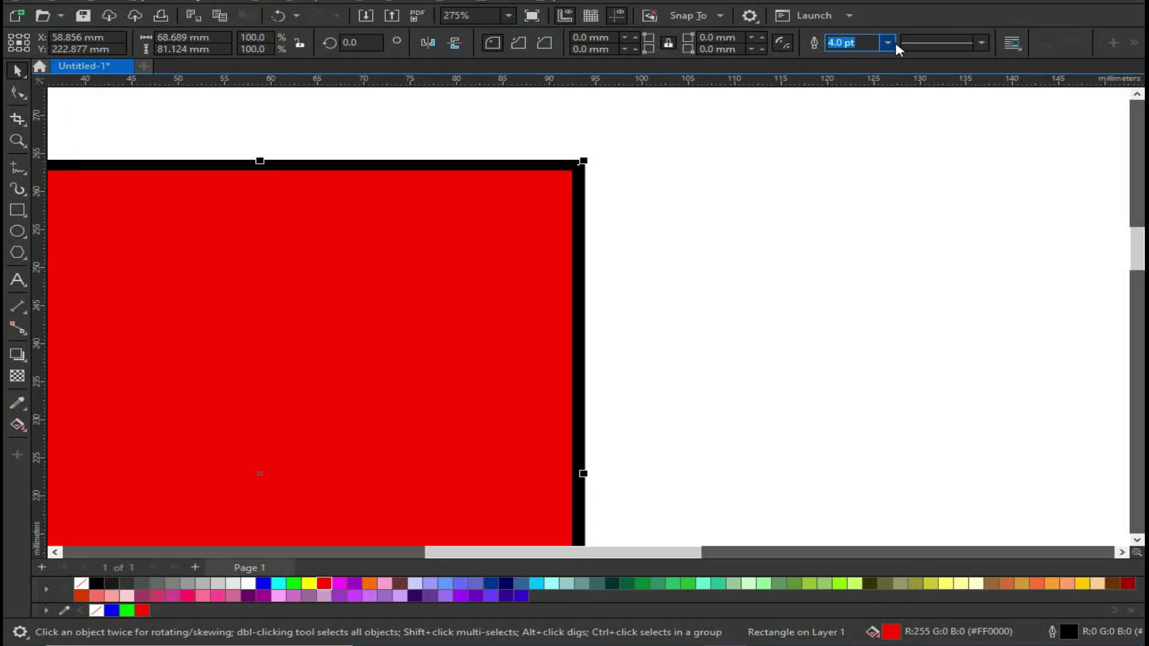
scroll(895, 227, "down", 1)
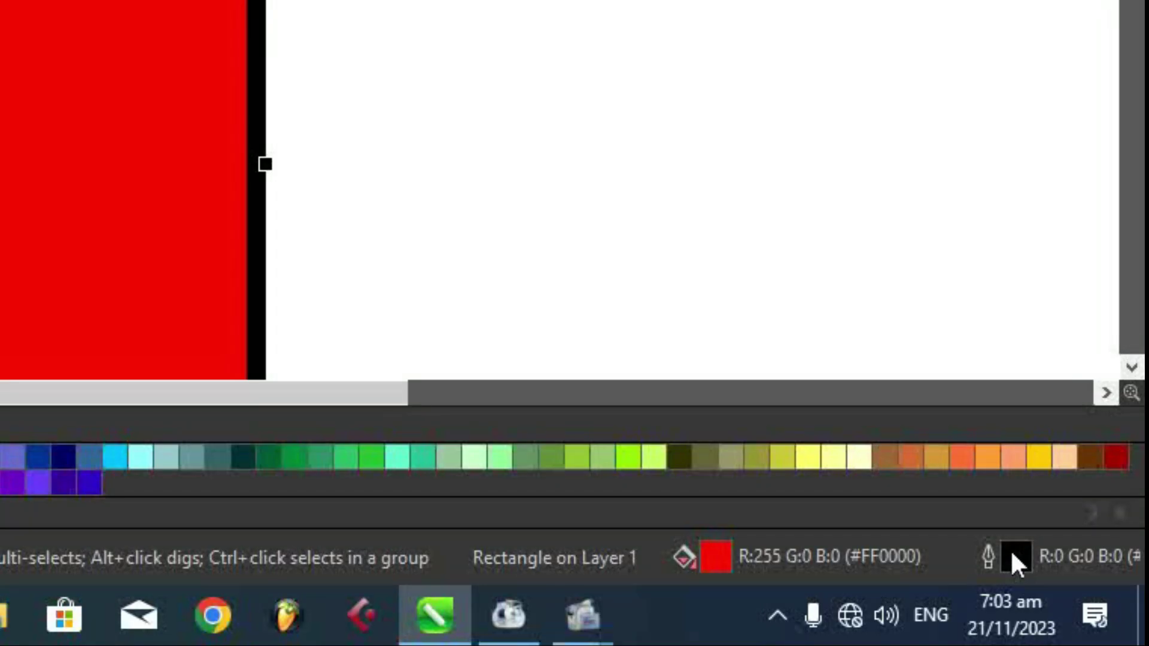
double_click(1012, 557)
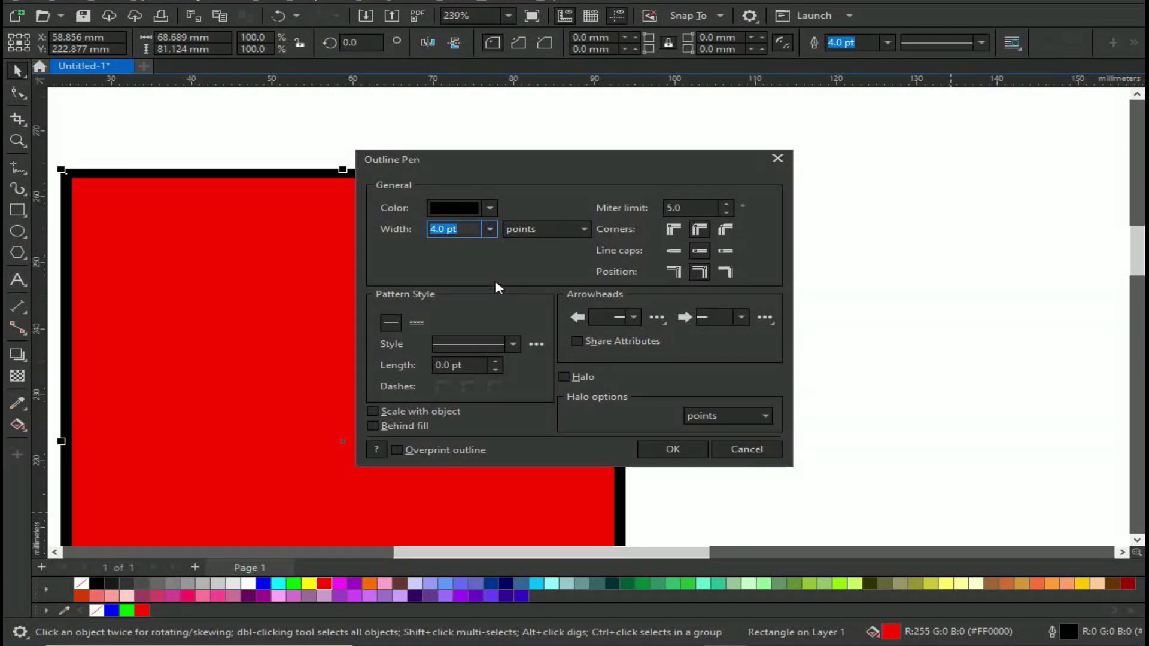
left_click(488, 229)
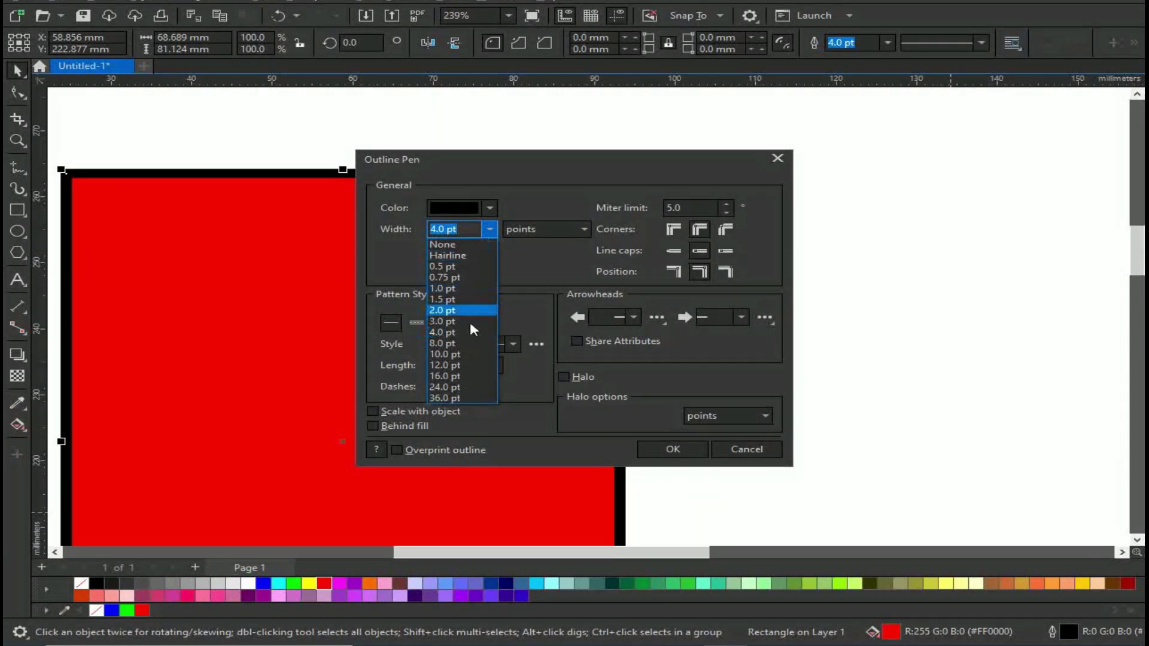
left_click(467, 355)
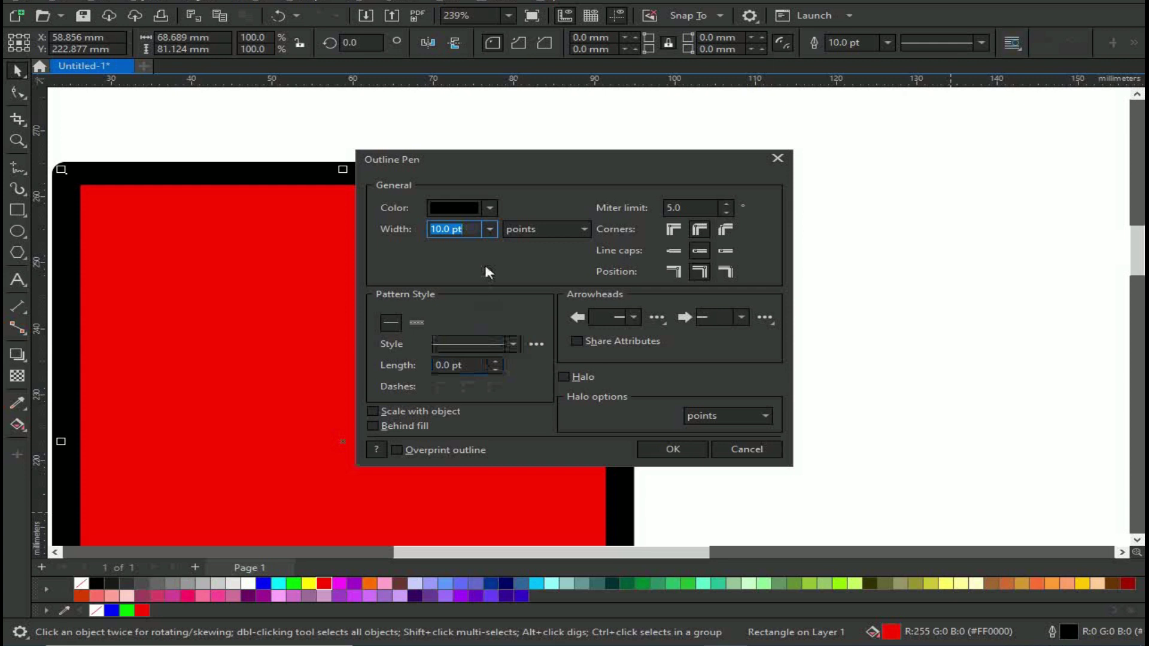
left_click(489, 229)
left_click(451, 313)
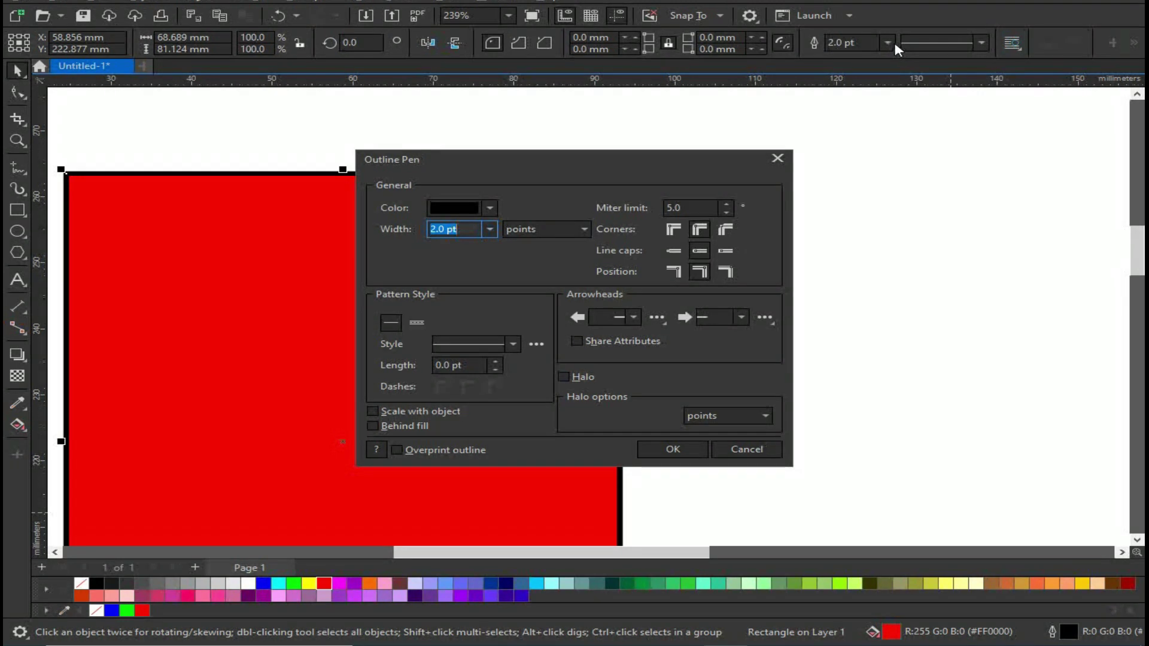
Choose points as the outline width unit and select the enhanced outline styles as the pattern type
left_click(553, 230)
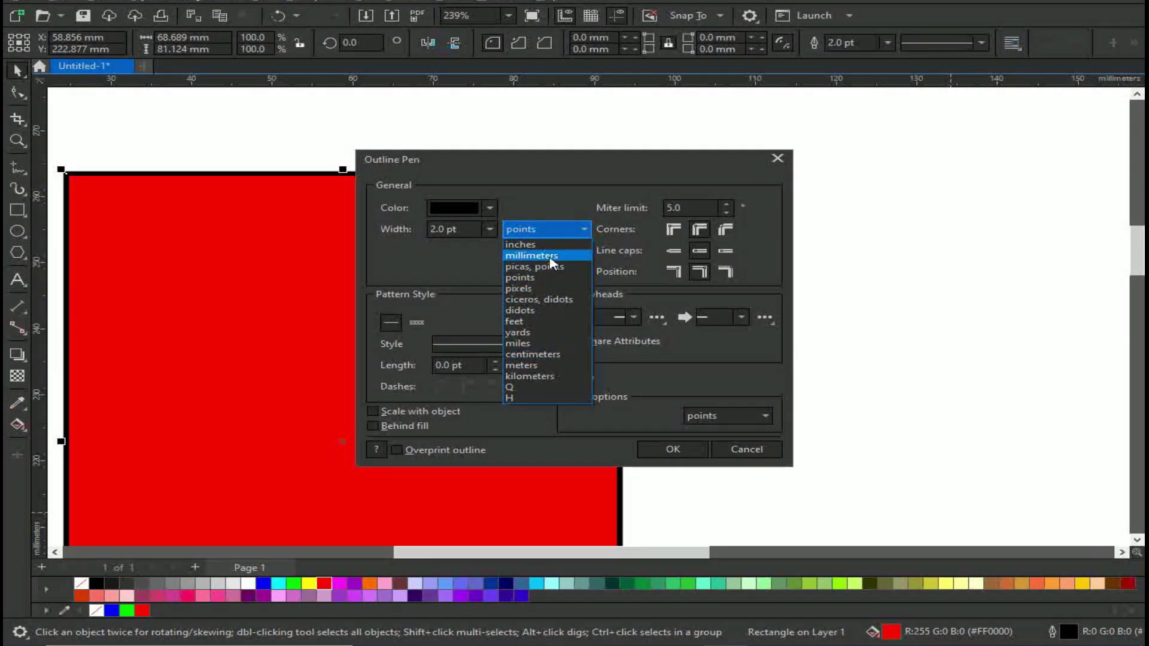
left_click(554, 278)
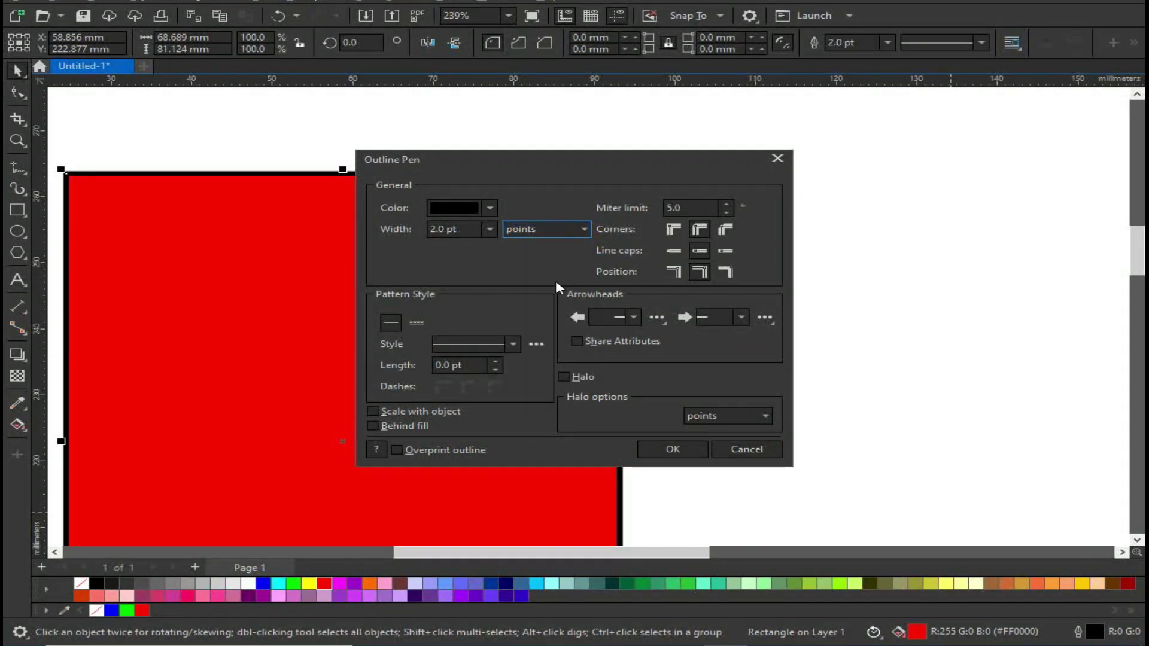
left_click(413, 324)
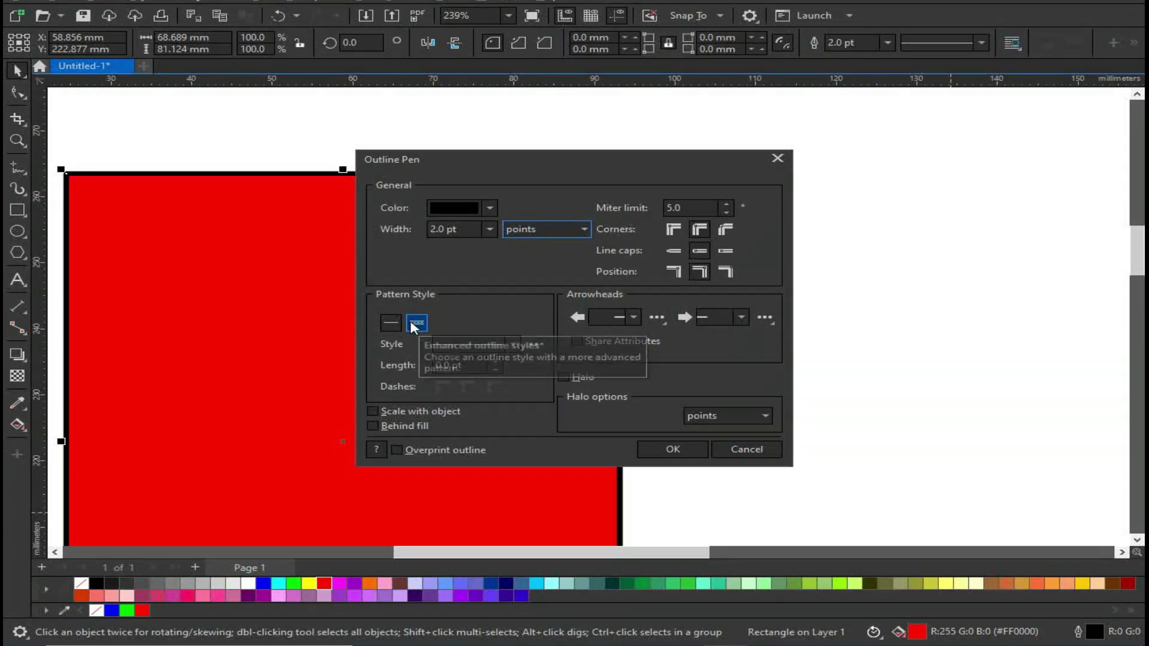
left_click(412, 323)
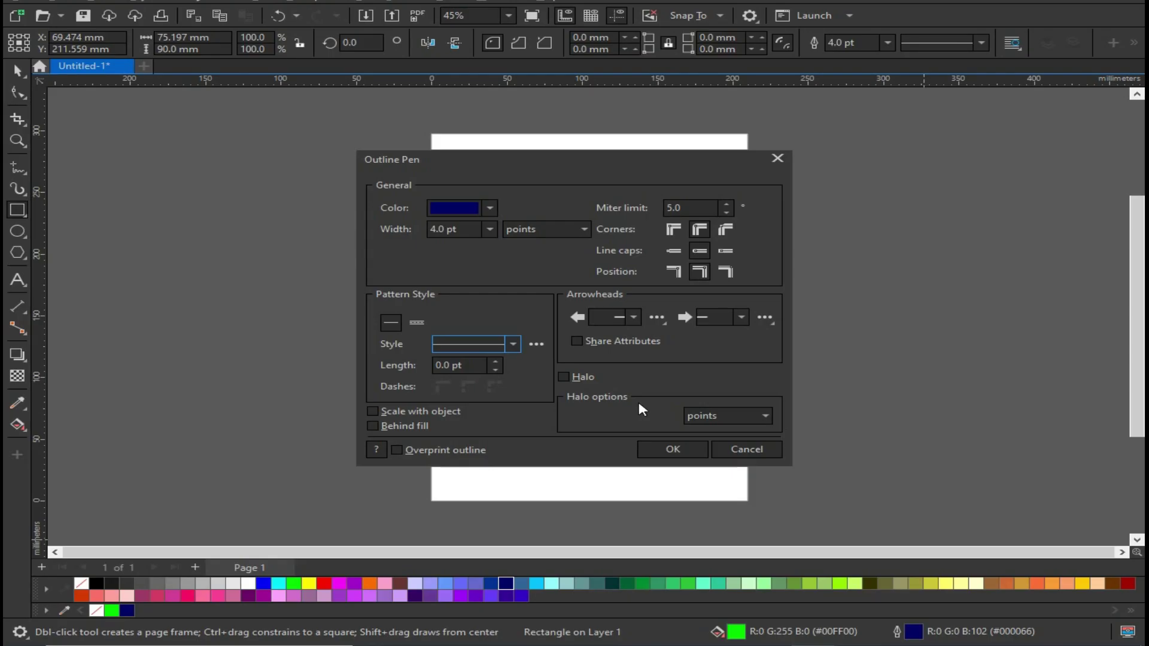
Apply a widely spaced dotted line style to the green rectangle's outline, moving the Outline Pen dialog off the shape
left_click(513, 344)
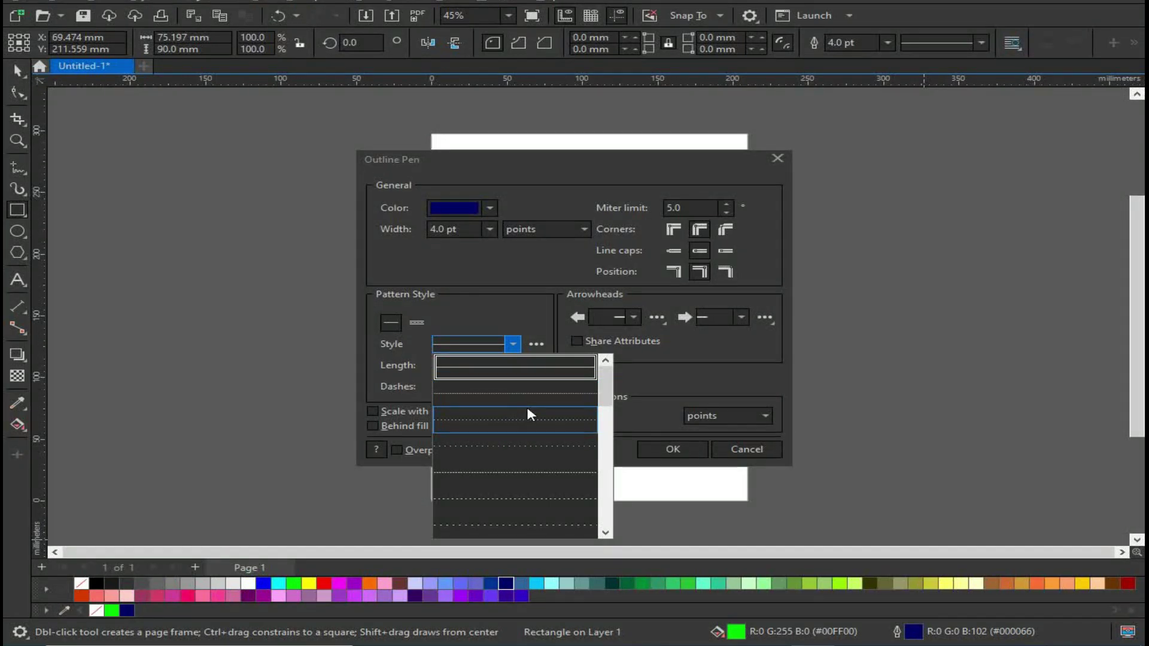
left_click(542, 165)
left_click_drag(547, 168, 807, 132)
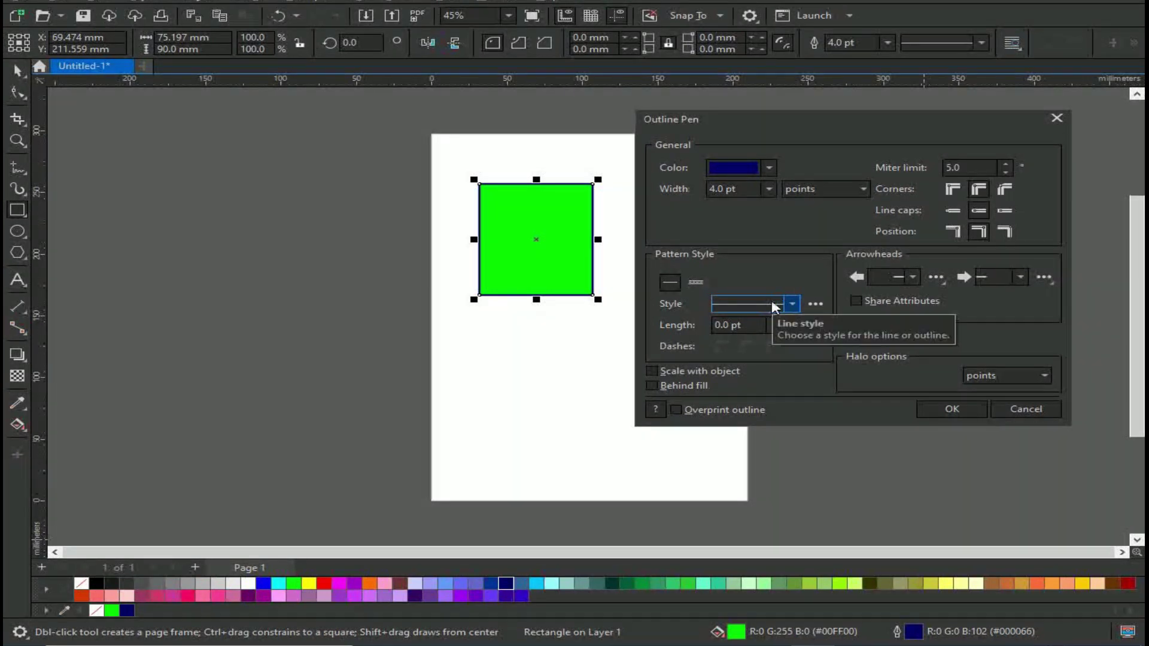
left_click(791, 305)
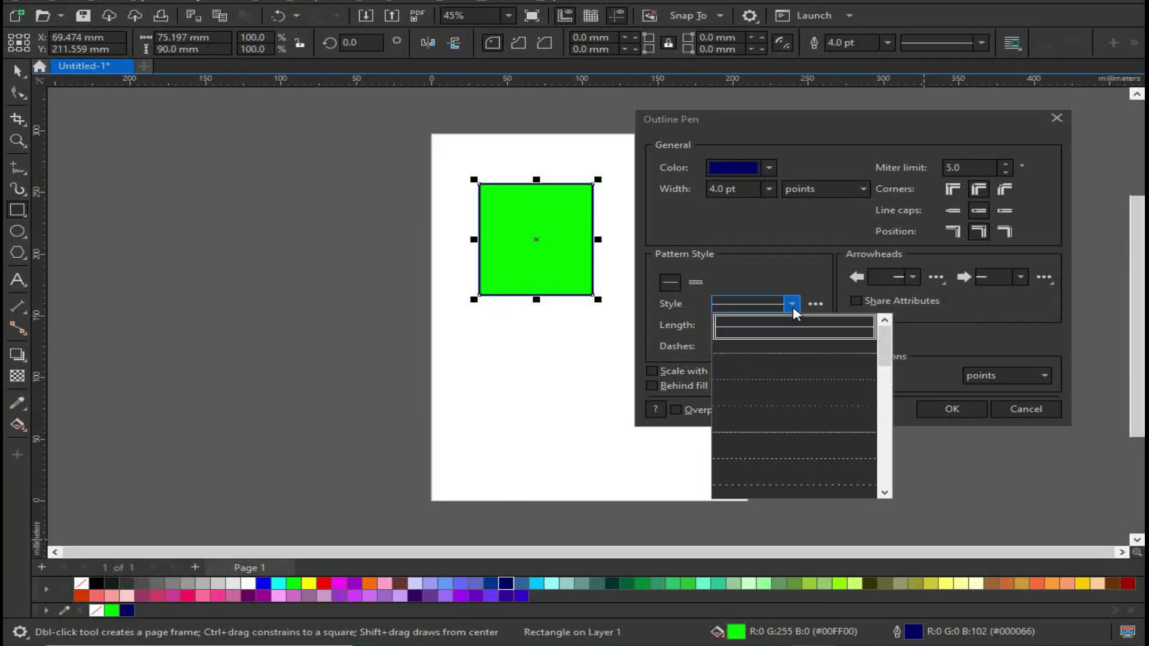
left_click(770, 392)
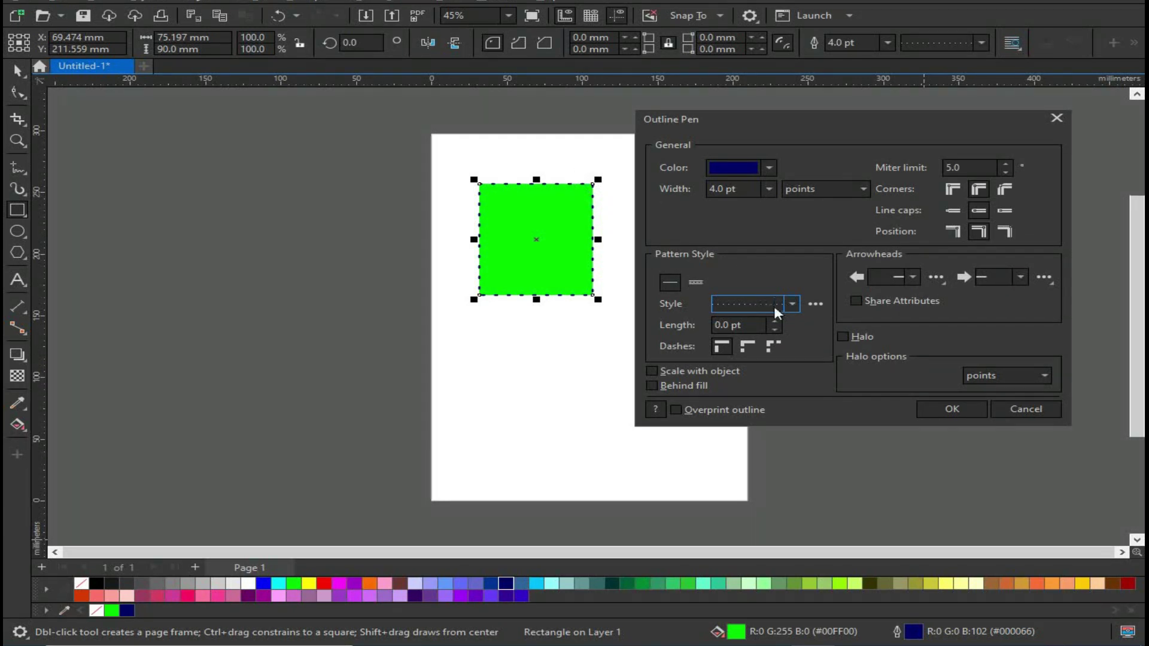
left_click(941, 408)
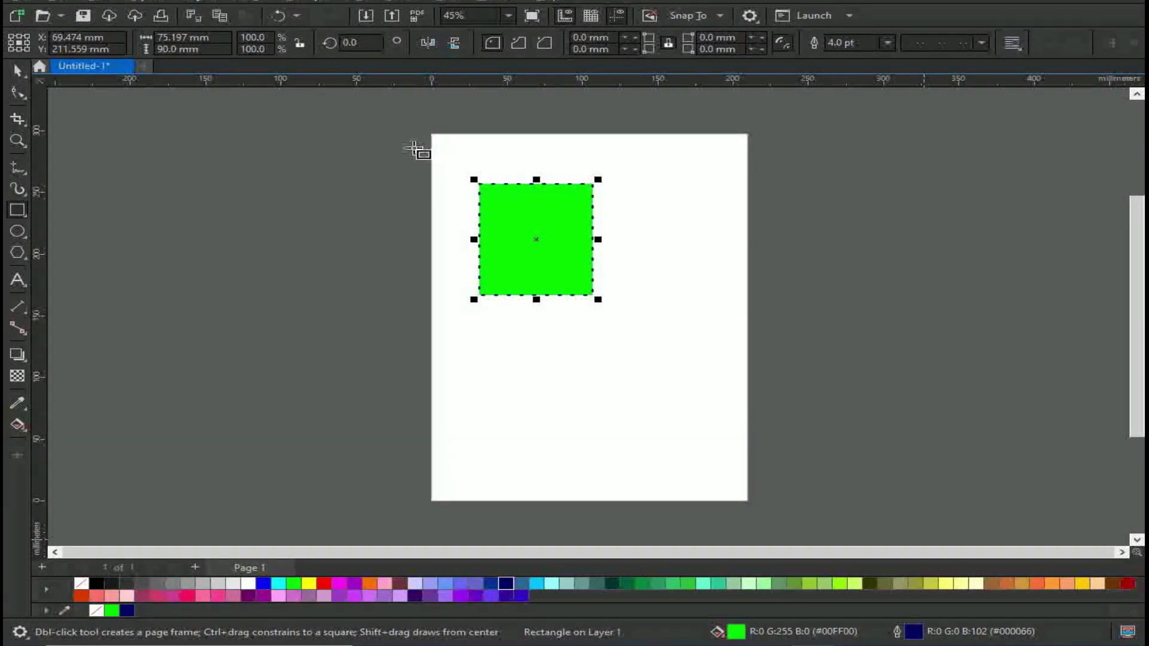
Give the green rectangle's outline a closely spaced dashed line style and a width of 12.0 pt
scroll(562, 179, "up", 5)
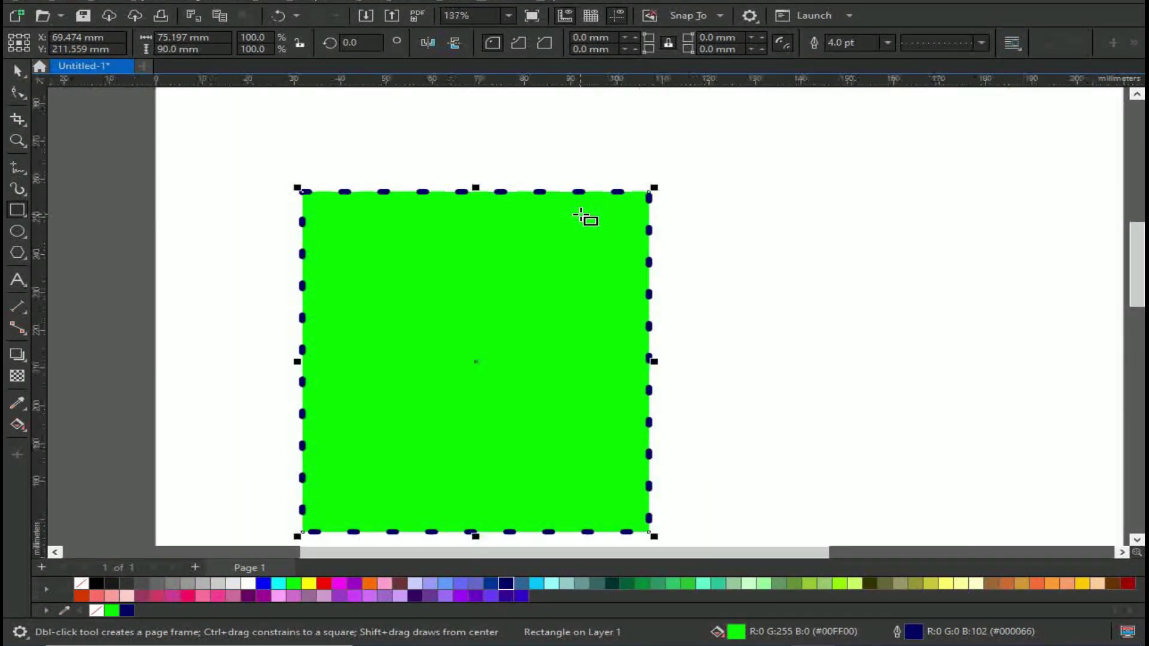
left_click(981, 42)
left_click(943, 173)
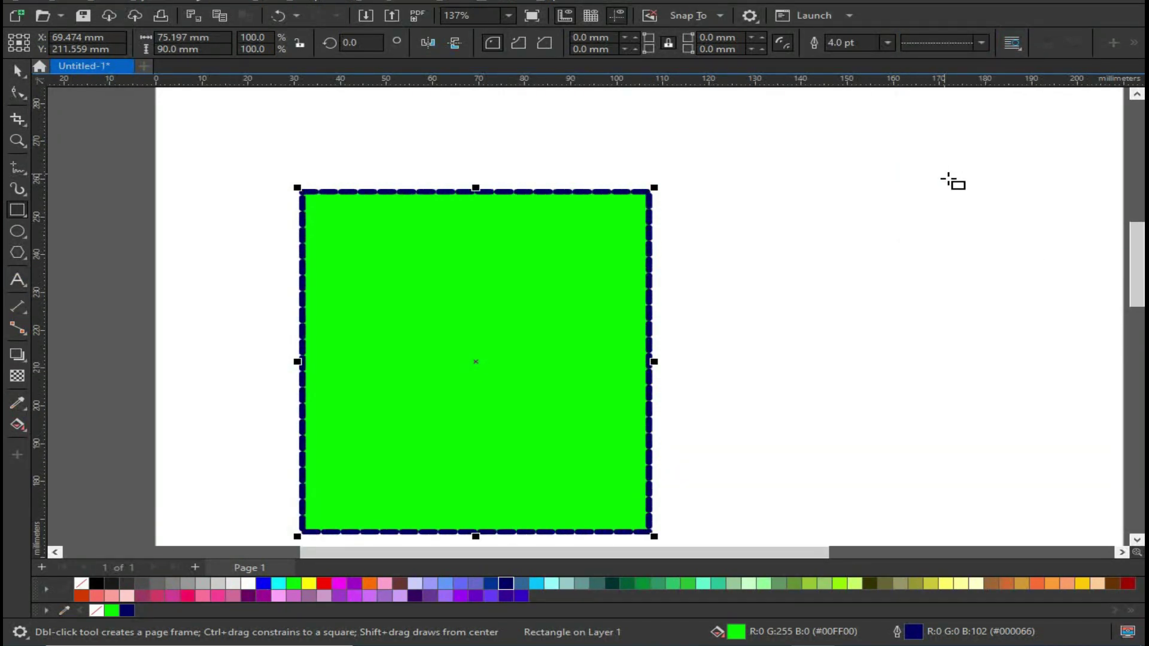
left_click(886, 42)
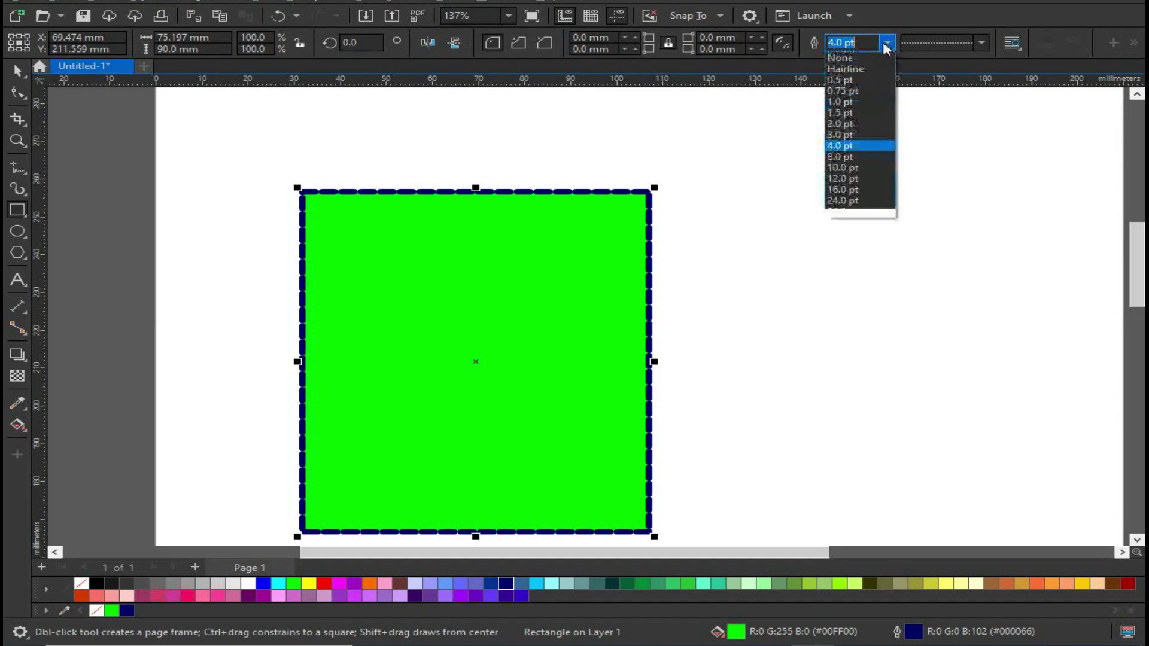
left_click(844, 178)
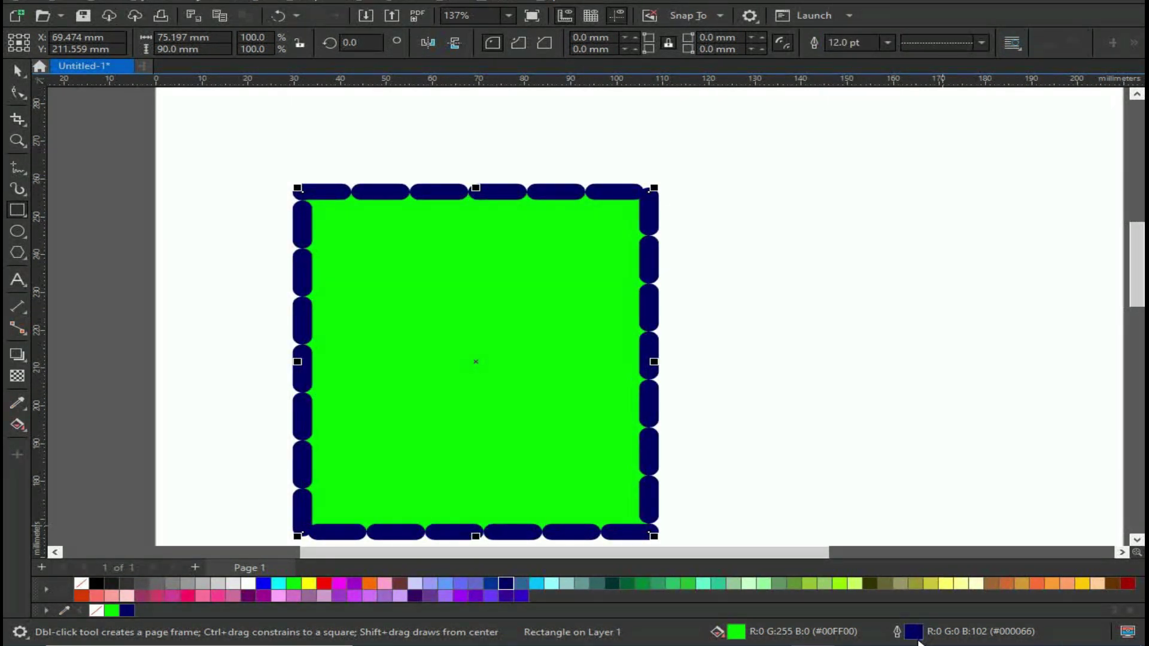
Make the green rectangle's outline scale with the object and sit behind the fill, keeping the dashed 12.0 pt style
key("F12")
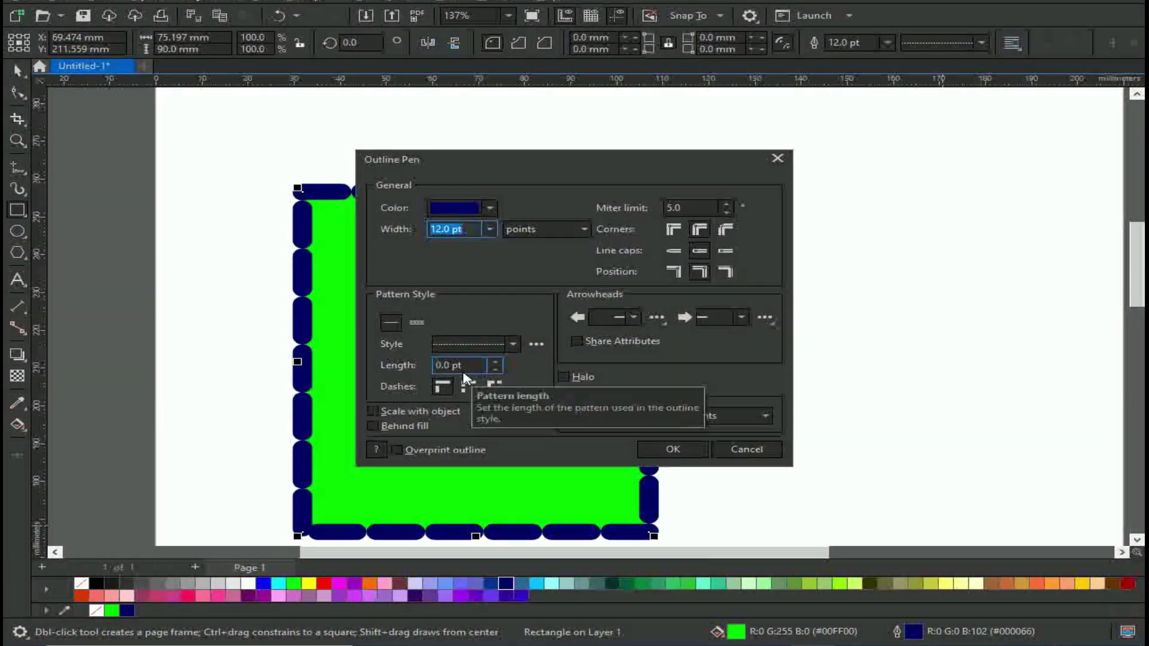
left_click(515, 344)
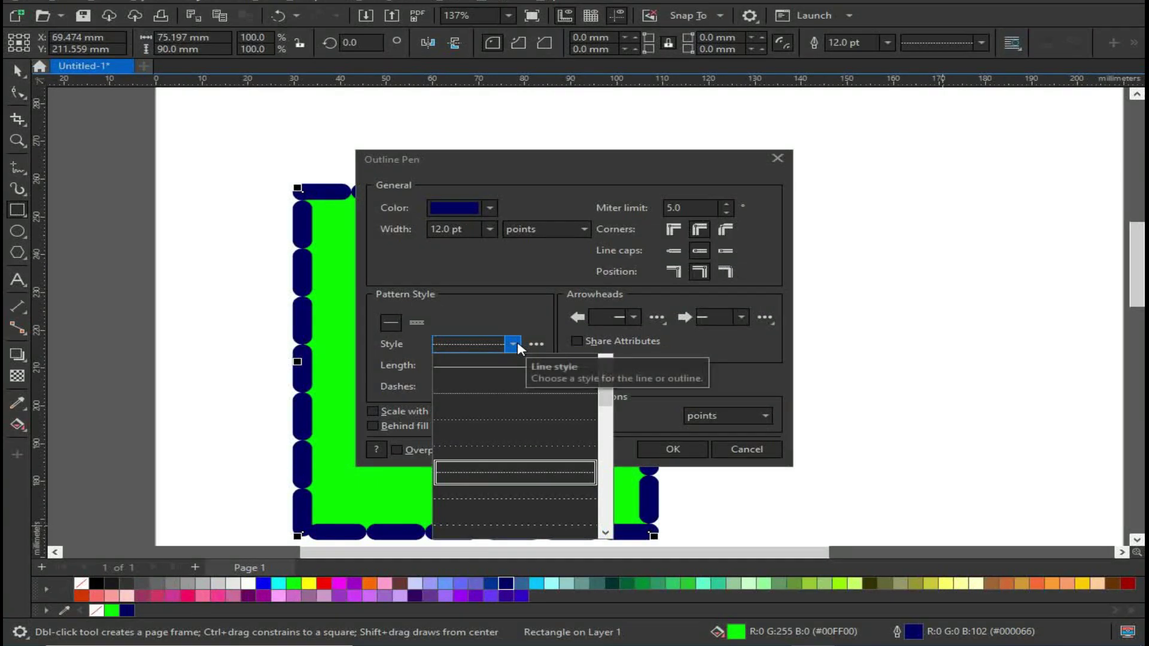
left_click(514, 343)
left_click(373, 409)
left_click_drag(525, 170, 845, 137)
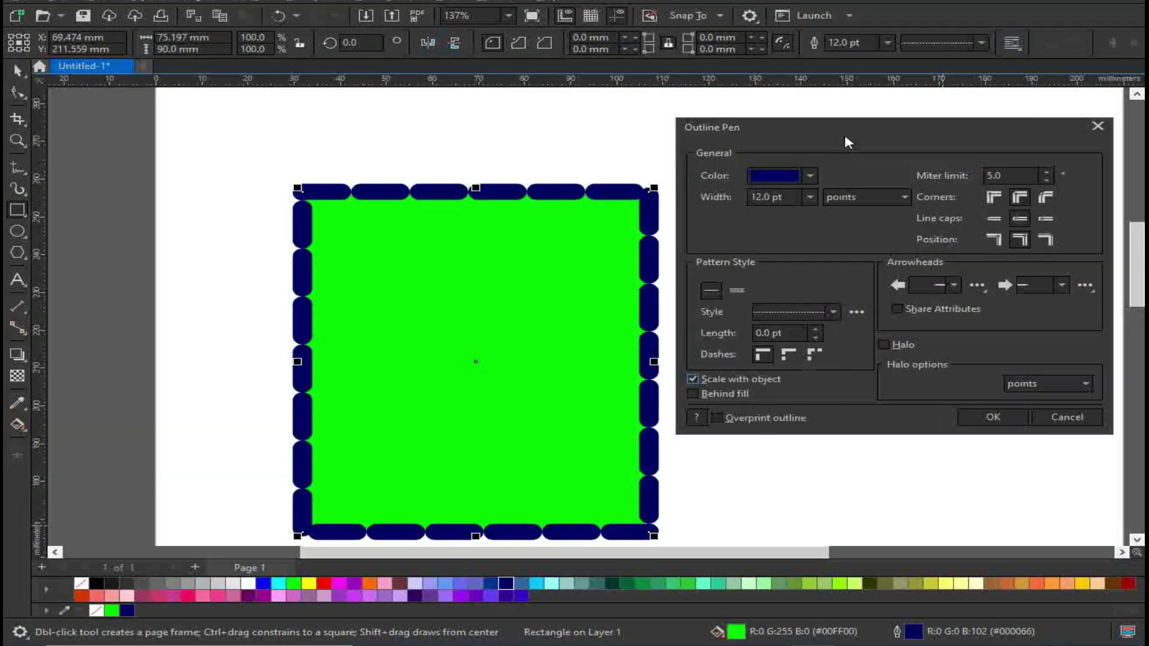
left_click(708, 393)
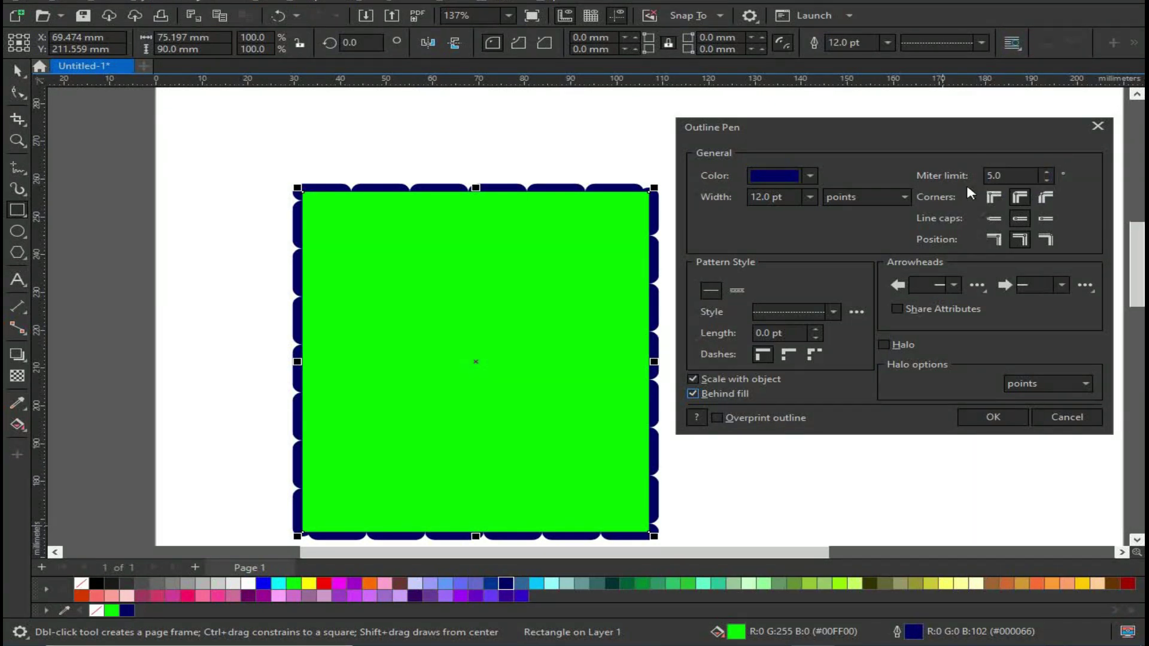
left_click(1056, 174)
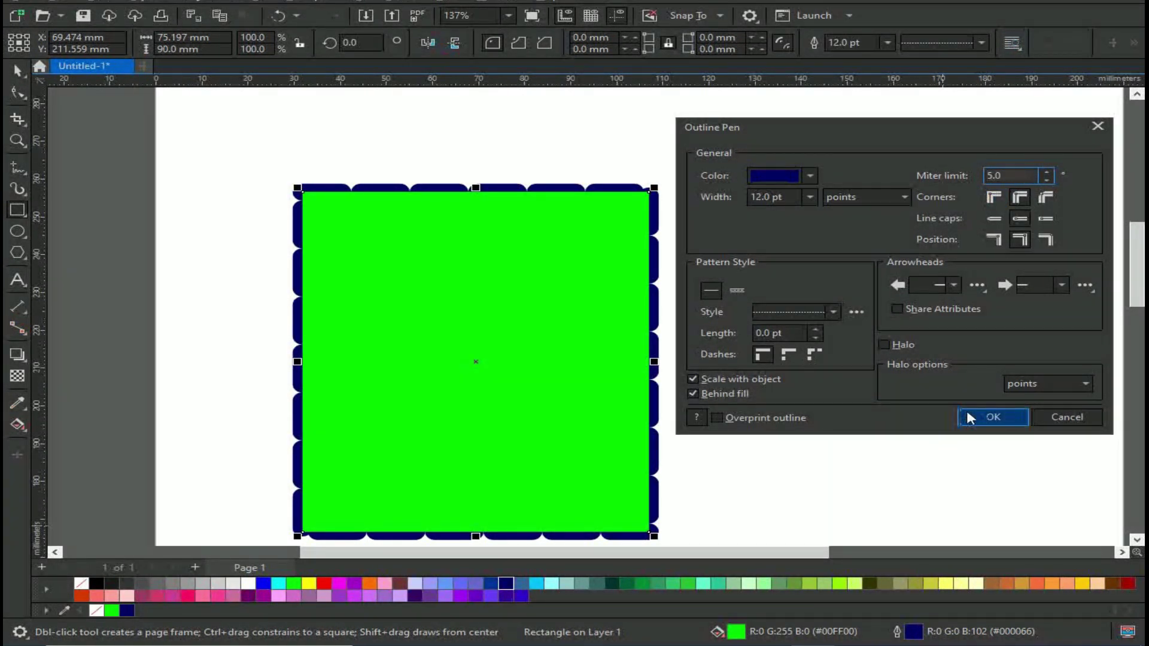
left_click(990, 417)
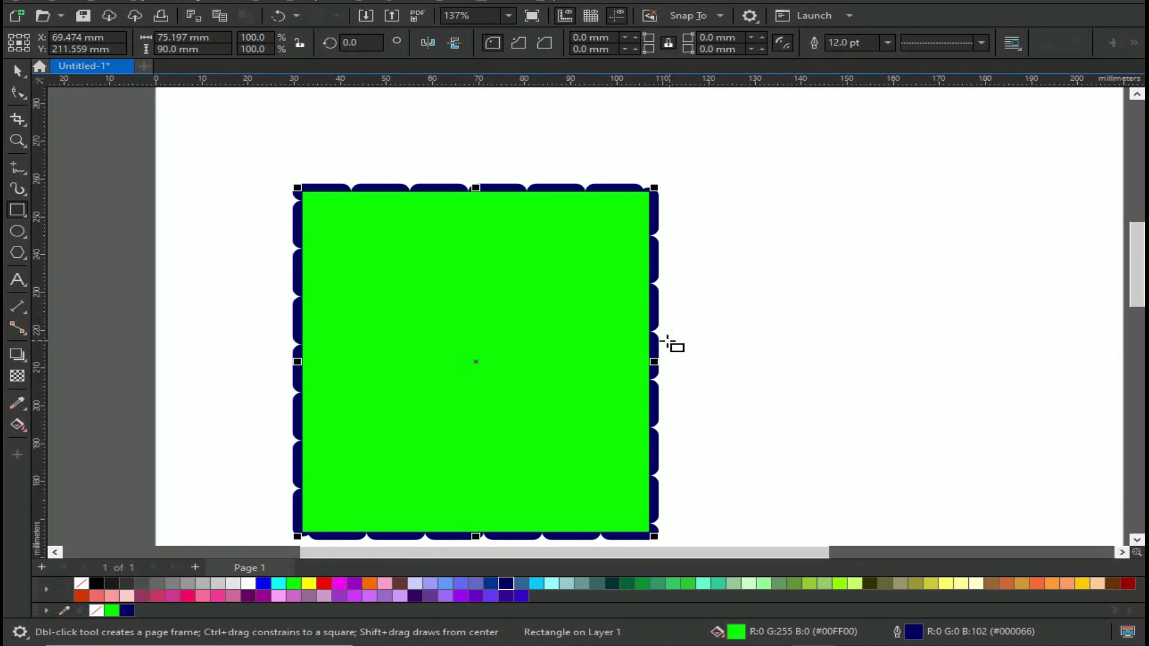
Replace the green rectangle with a horizontal row of three identical rectangles, each about 34 mm wide and 42 mm high
key("Delete")
left_click_drag(364, 191, 522, 348)
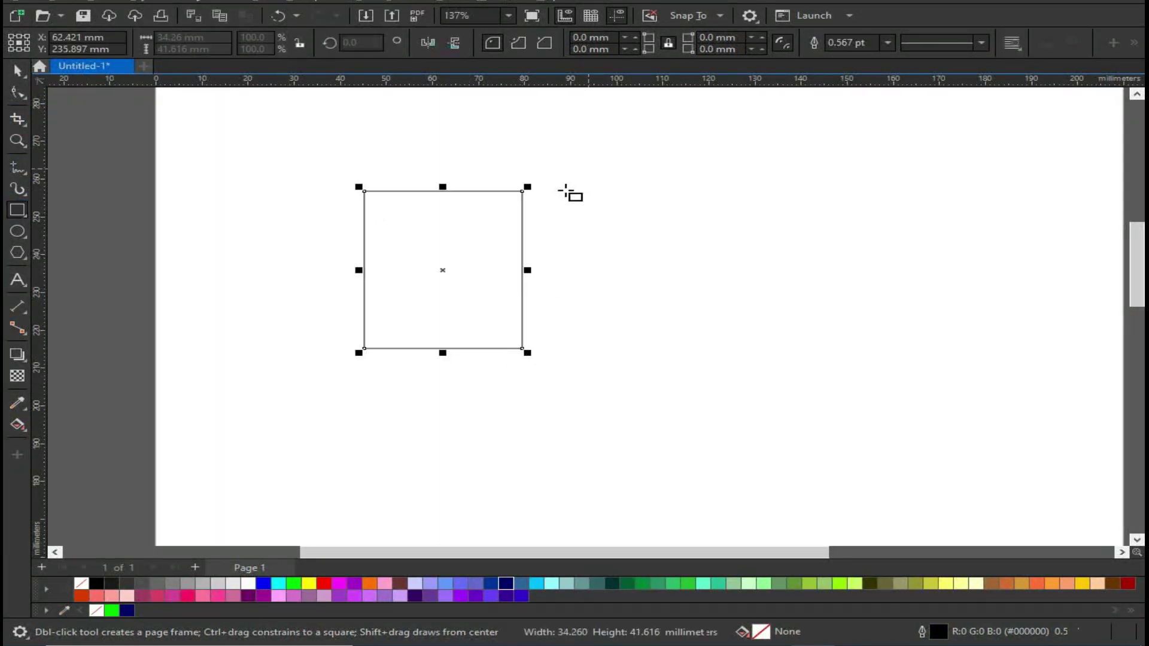
left_click(17, 71)
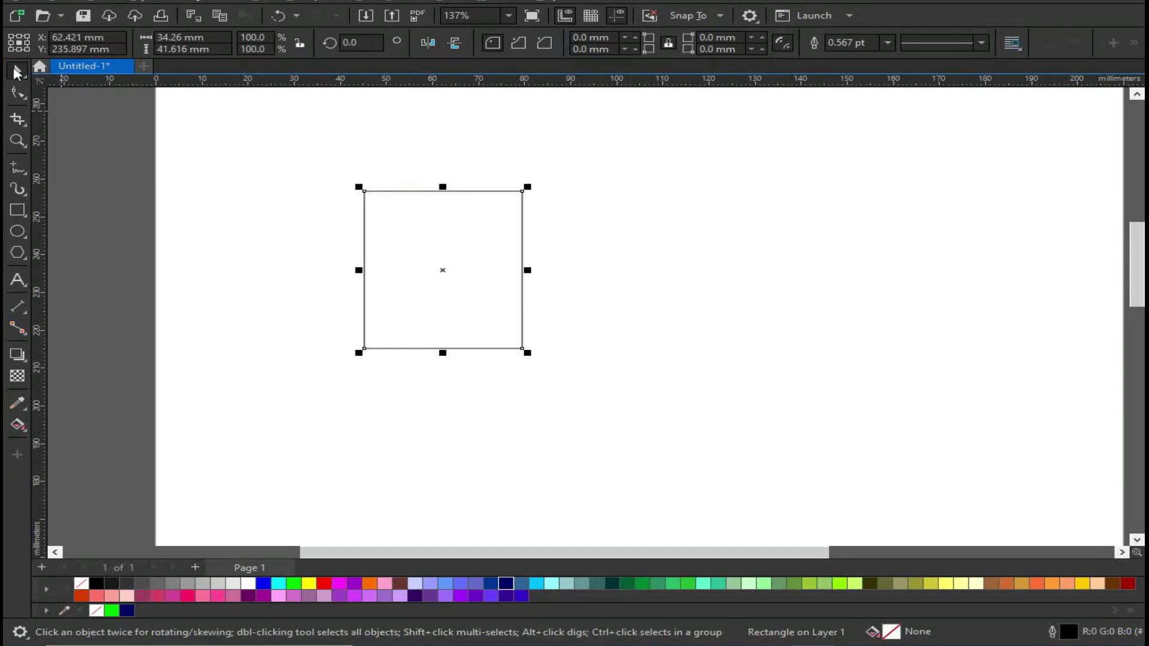
left_click_drag(396, 240, 824, 237)
Fill all three rectangles with red and give them a 10.0 pt outline
left_click_drag(975, 165, 231, 423)
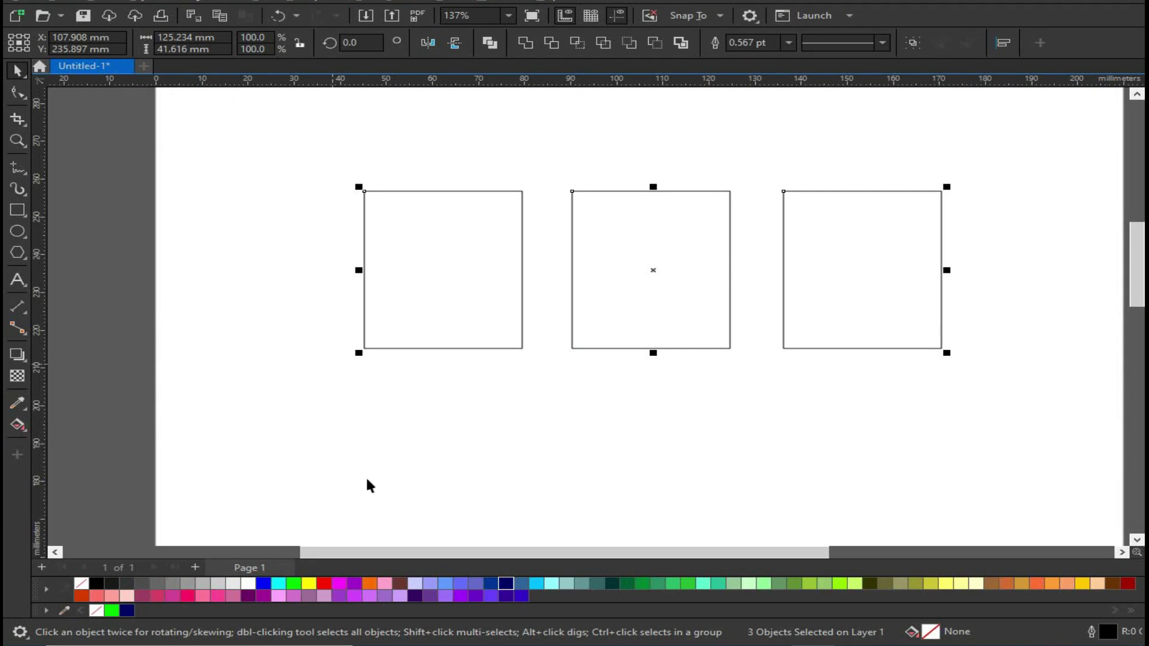
left_click(263, 583)
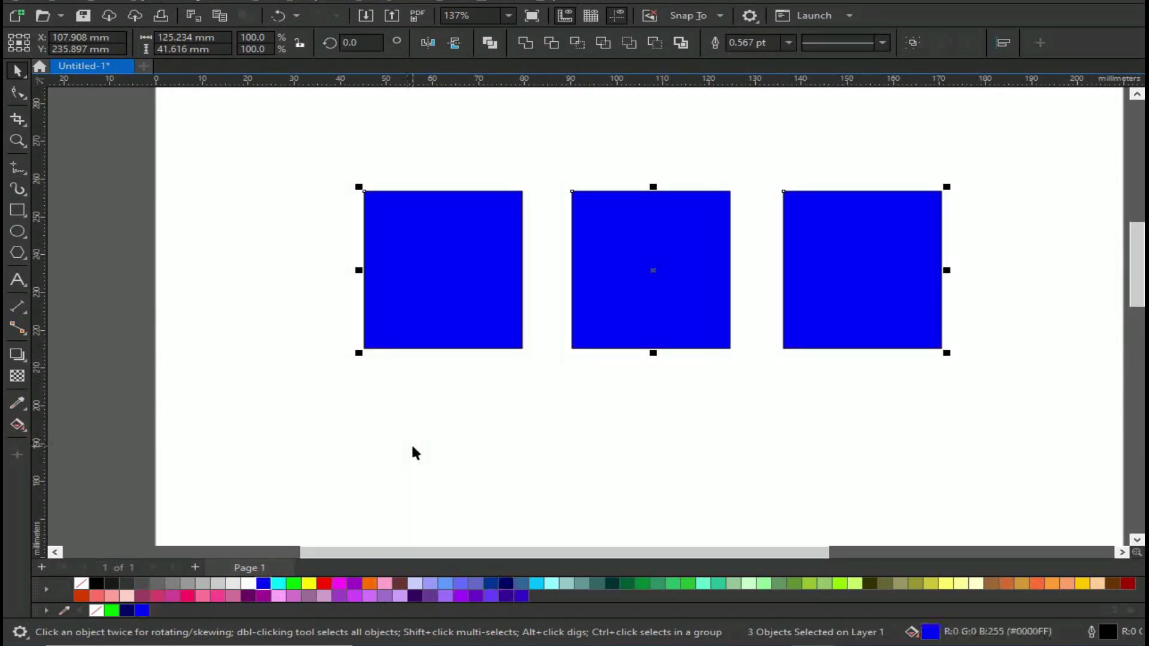
left_click(324, 583)
left_click(787, 43)
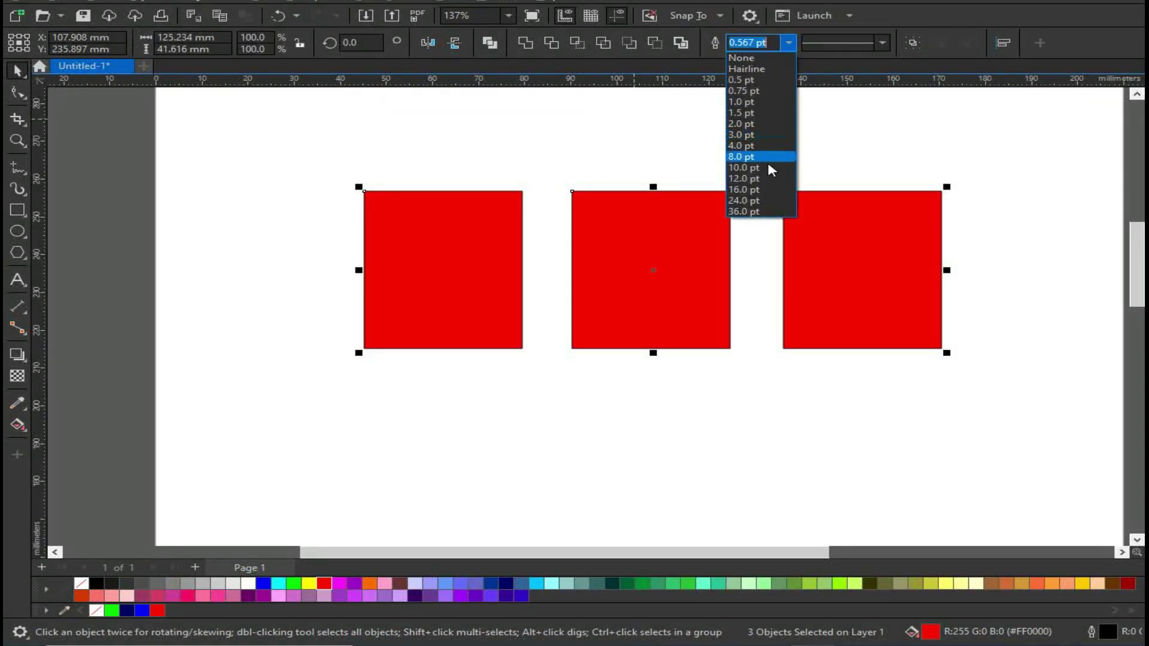
left_click(764, 168)
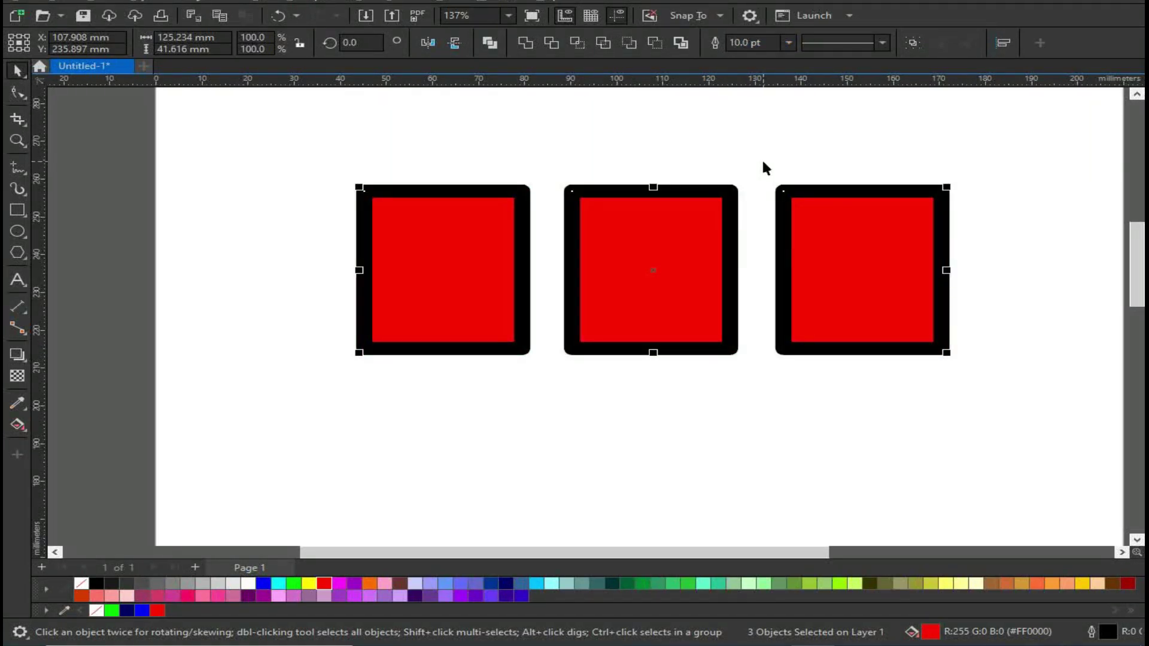
left_click(354, 148)
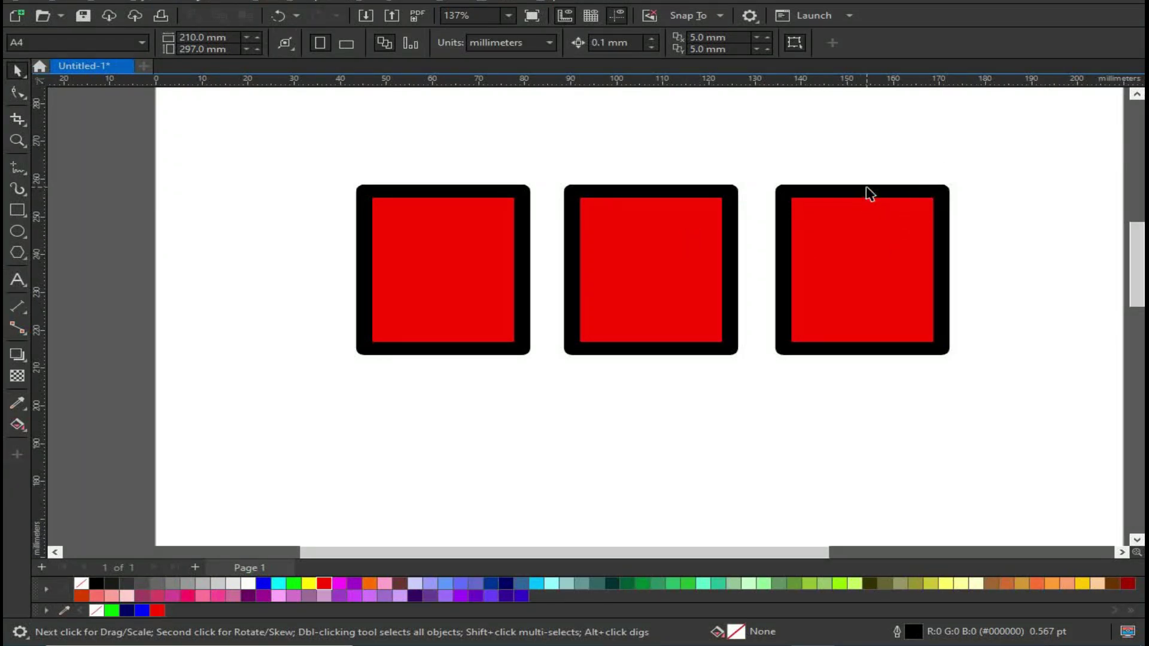
key("z")
left_click_drag(336, 172, 982, 397)
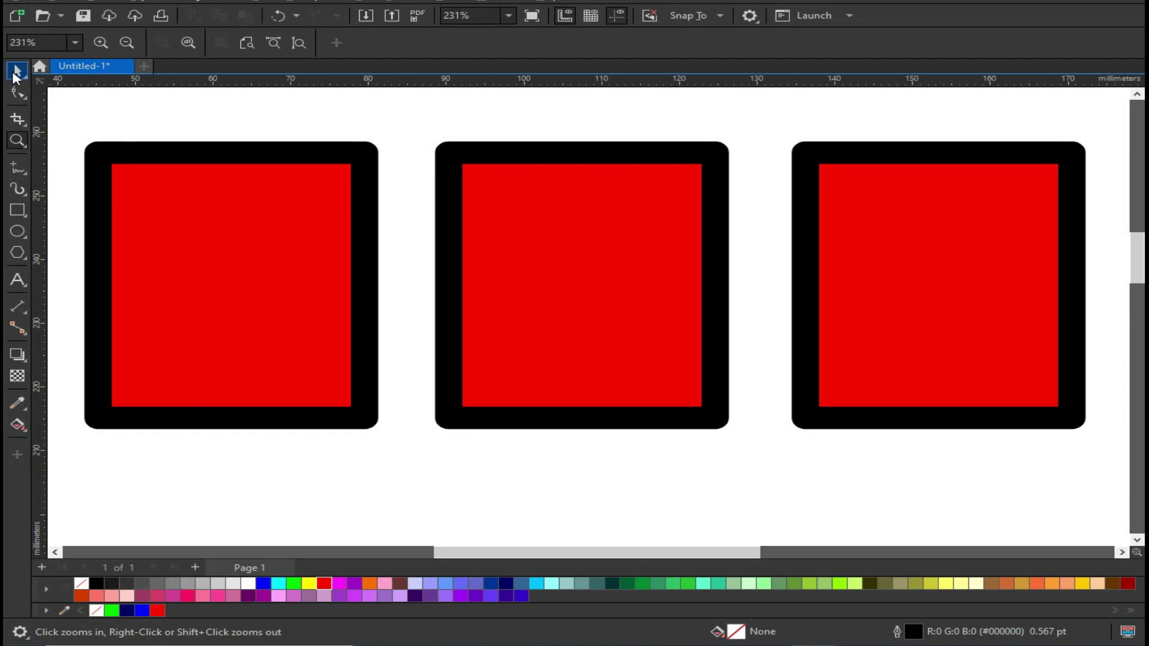
left_click(16, 72)
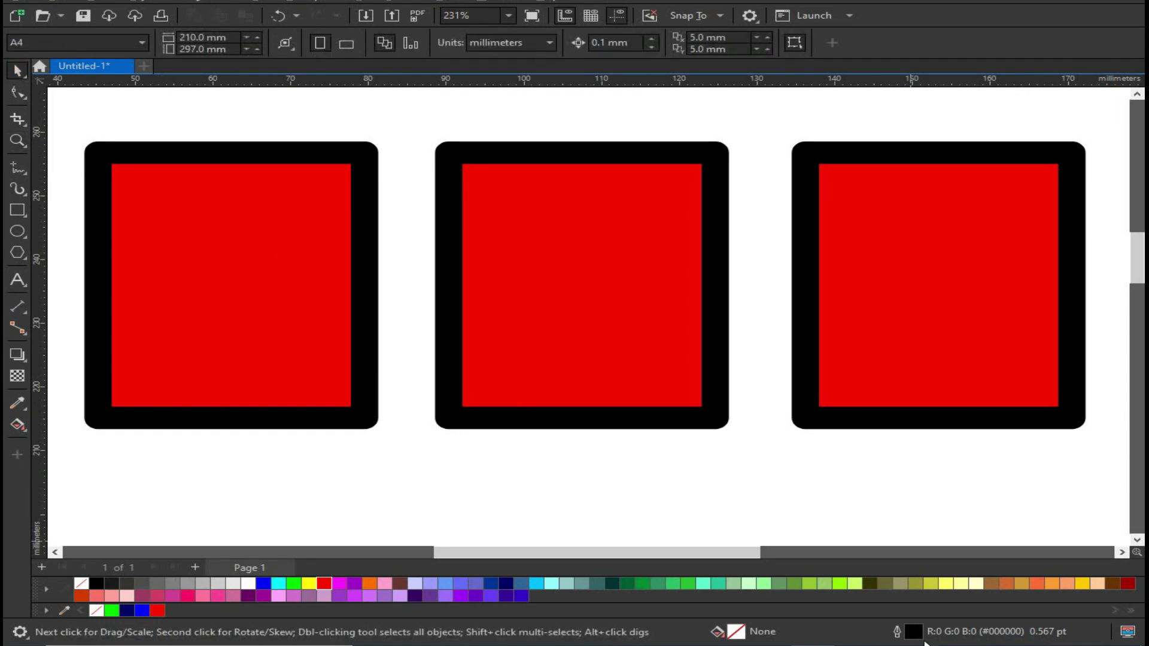
double_click(914, 631)
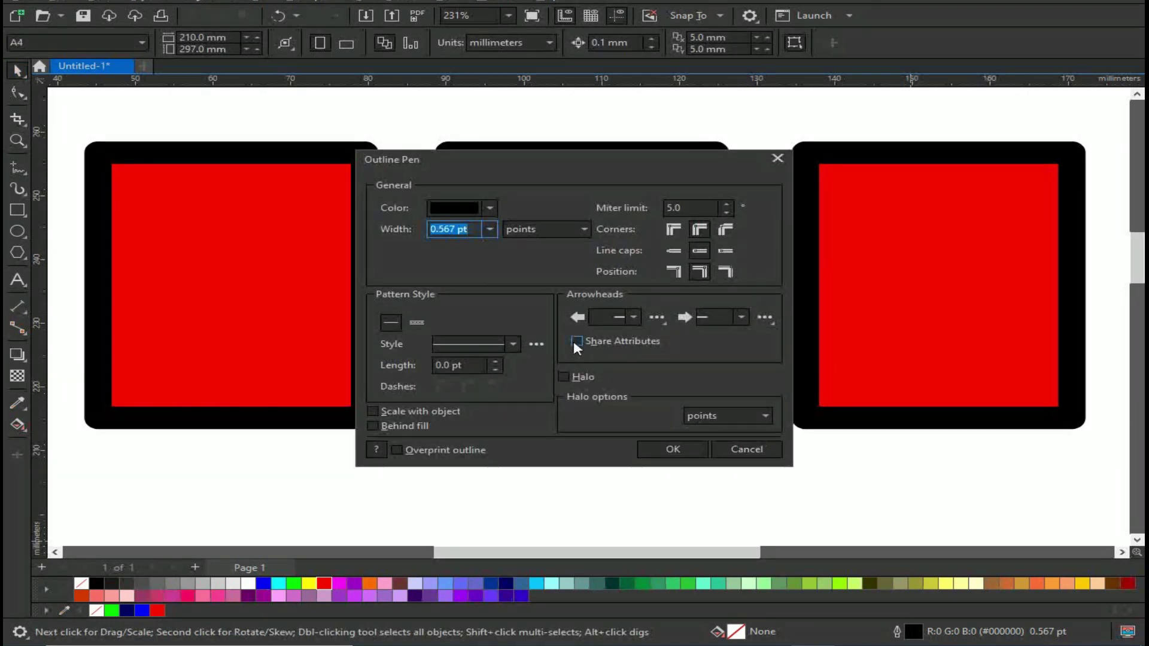
left_click_drag(623, 154, 715, 266)
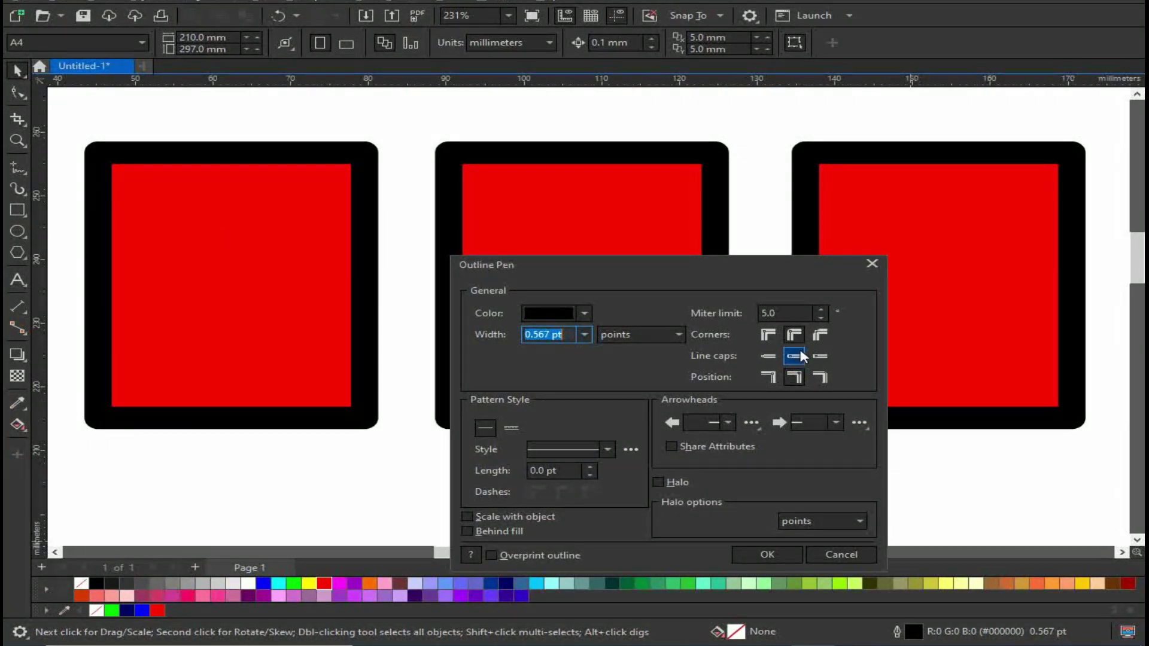
left_click(767, 334)
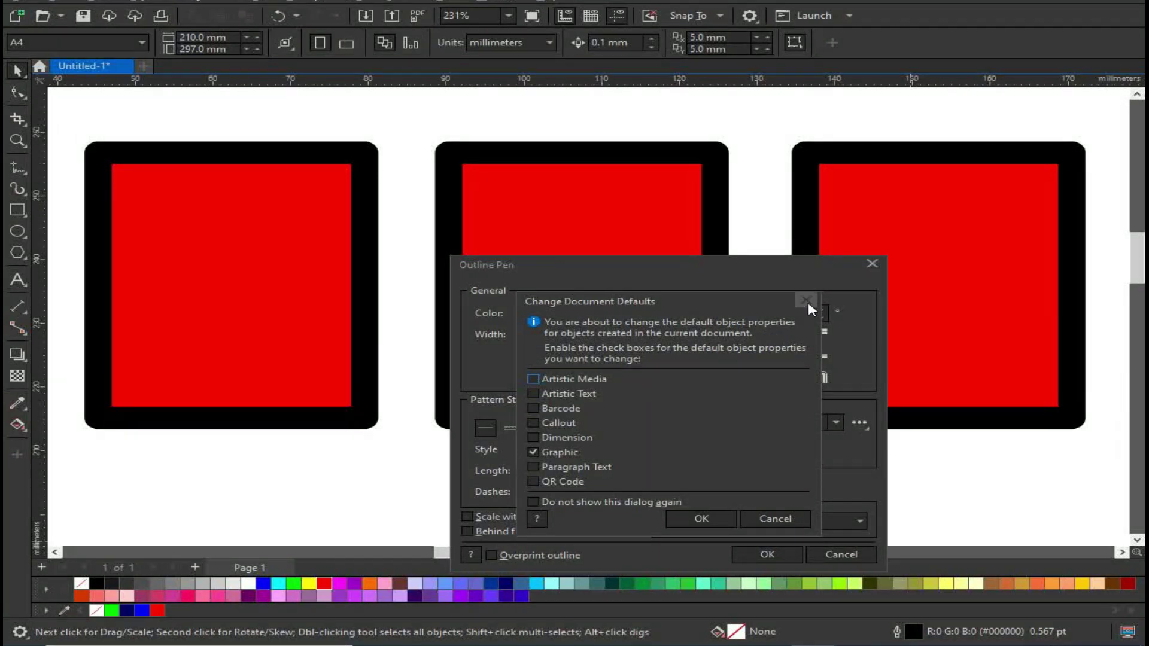
key("Escape")
left_click(872, 263)
Give the left rectangle's outline mitered corners, square line caps and the outside position, and apply the settings
left_click(144, 282)
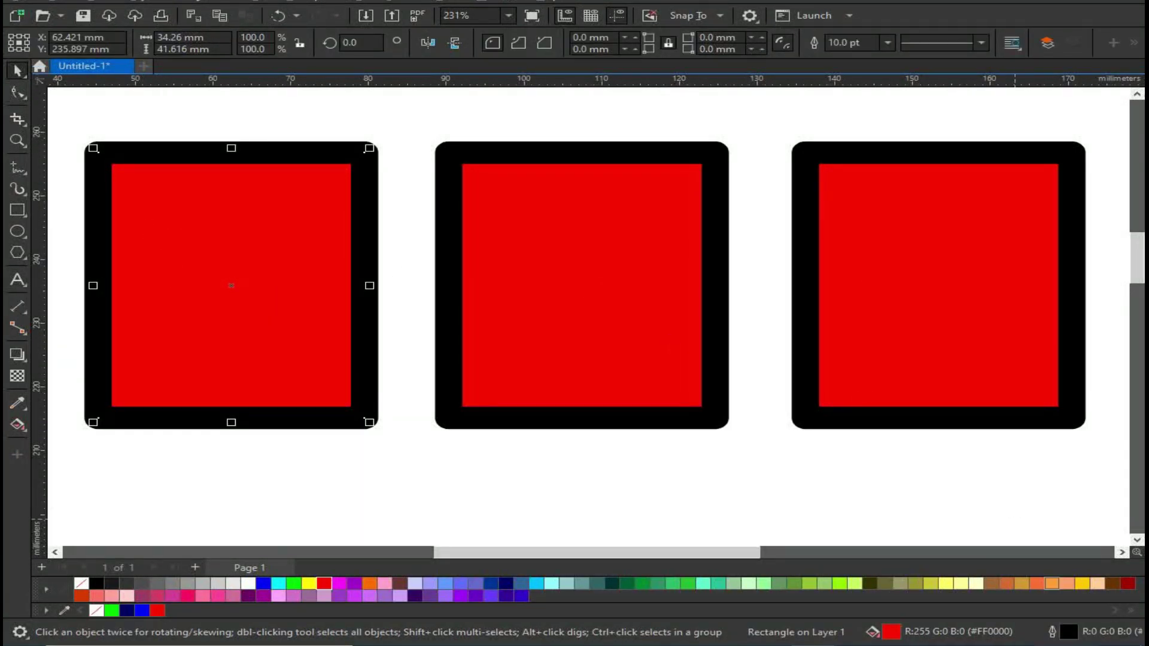
double_click(1069, 631)
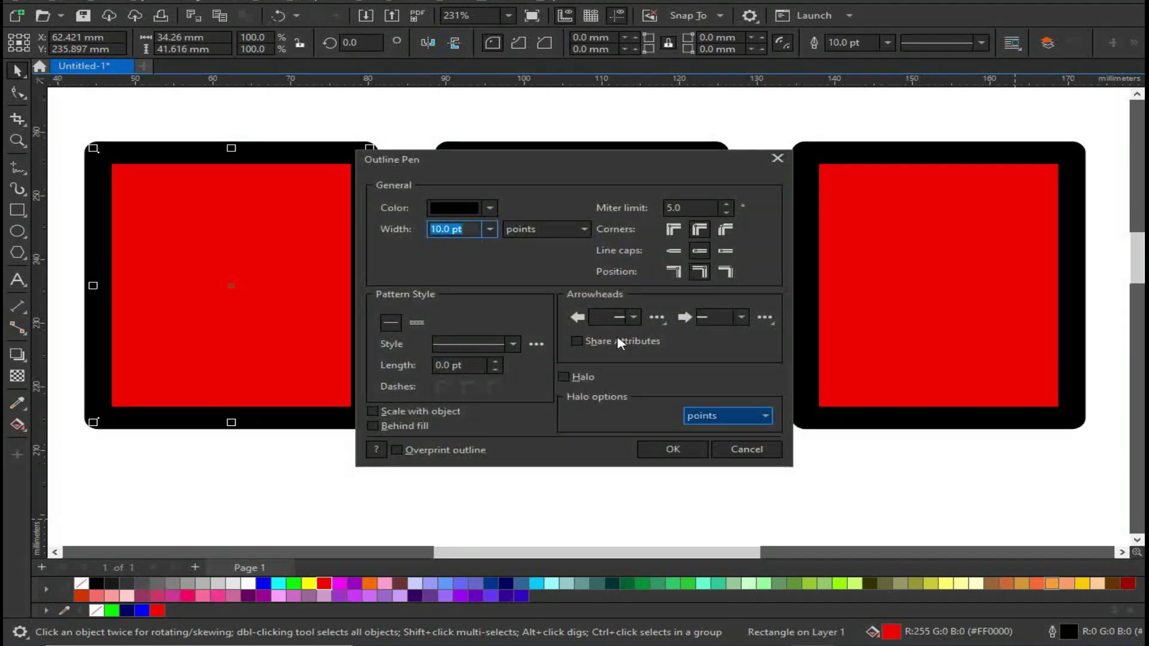
left_click_drag(561, 174, 735, 197)
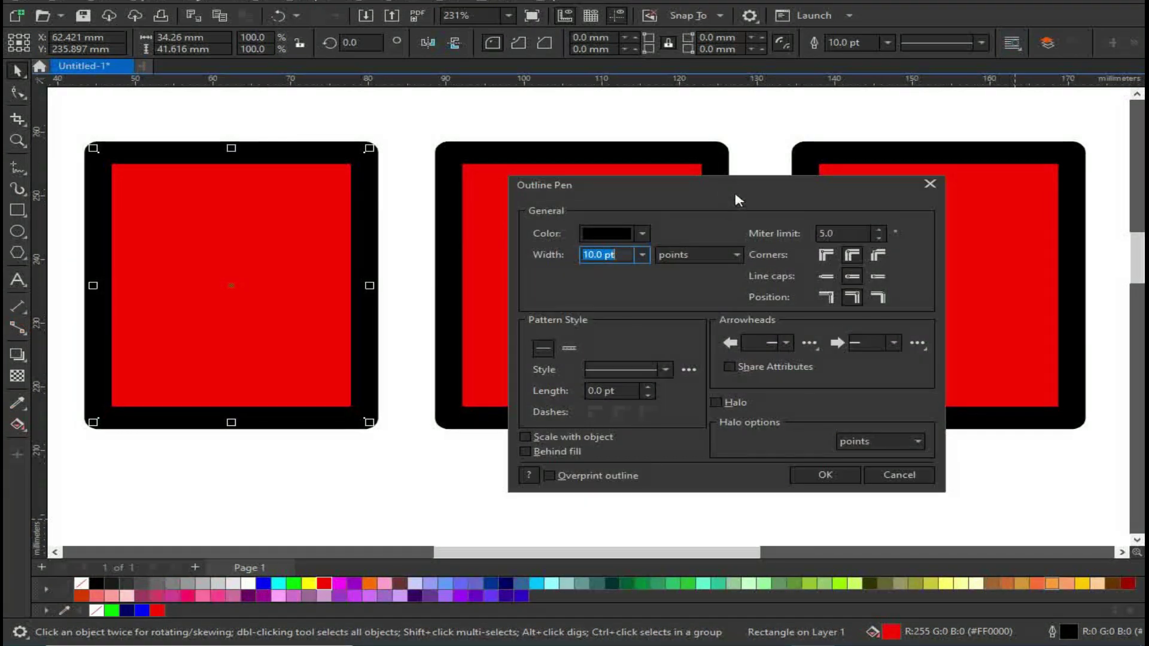
left_click(825, 257)
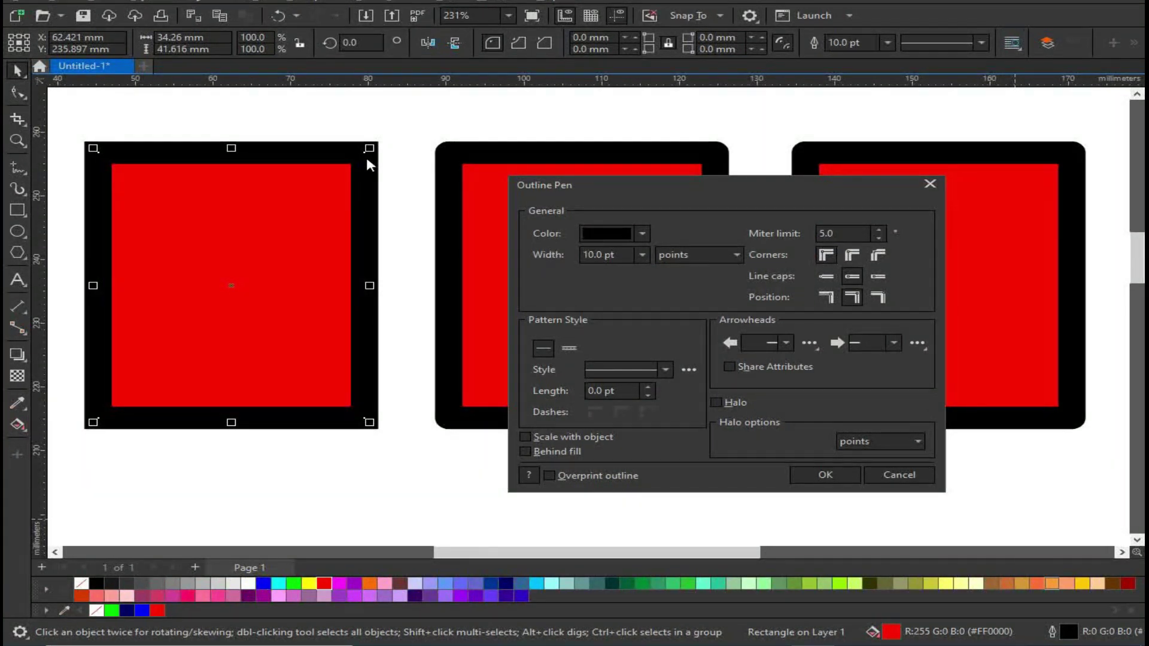
left_click(828, 297)
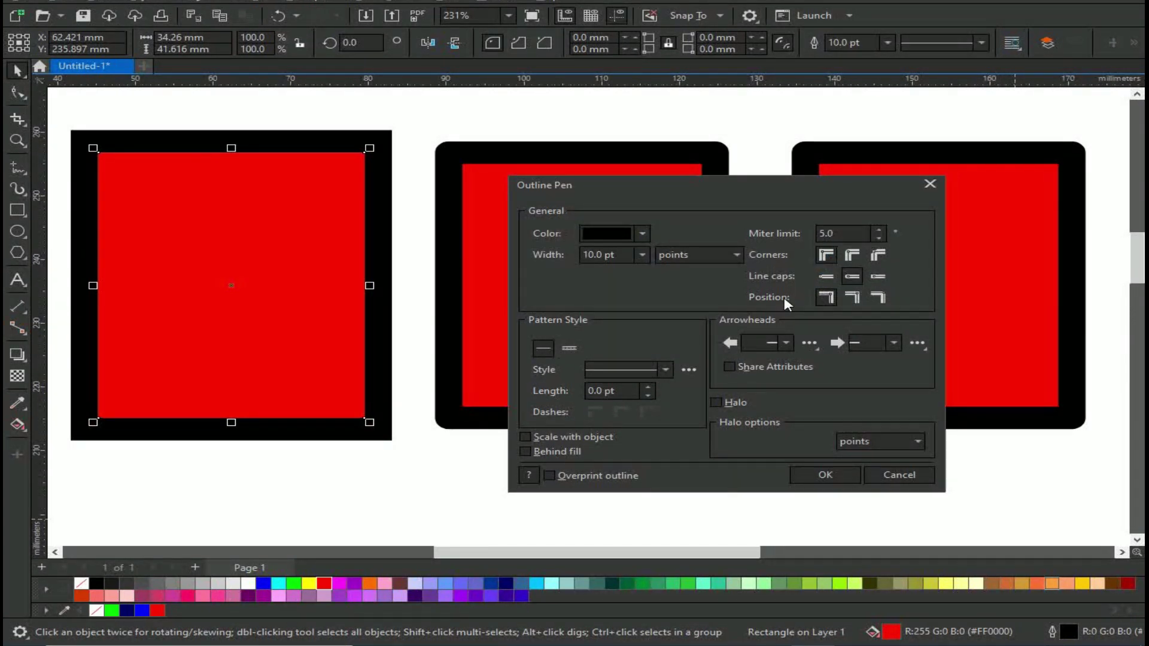
left_click(834, 277)
left_click(811, 477)
Give the middle rectangle's outline round corners, round line caps and the centered position, after trying the outside position
left_click(637, 328)
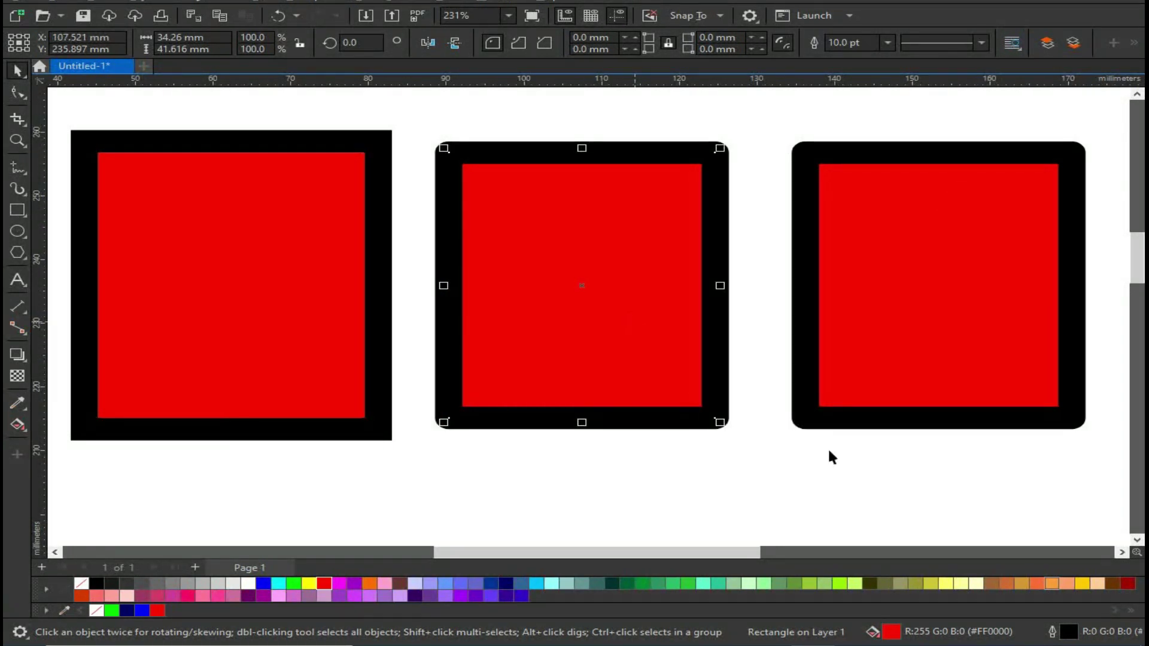
double_click(1068, 633)
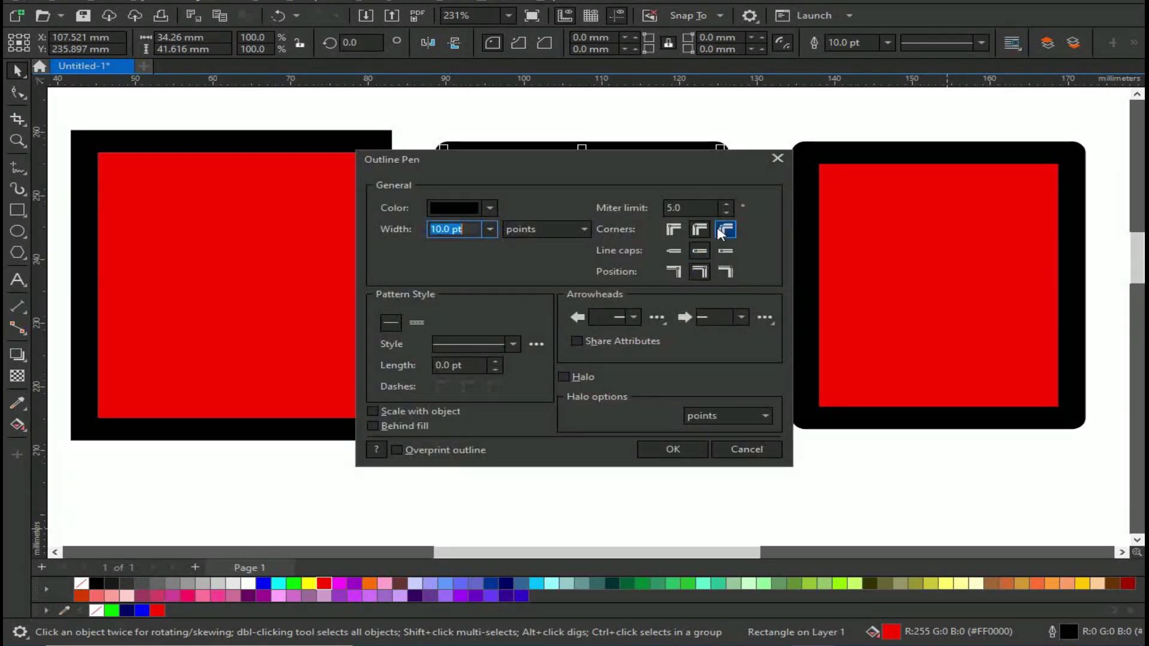
left_click(699, 230)
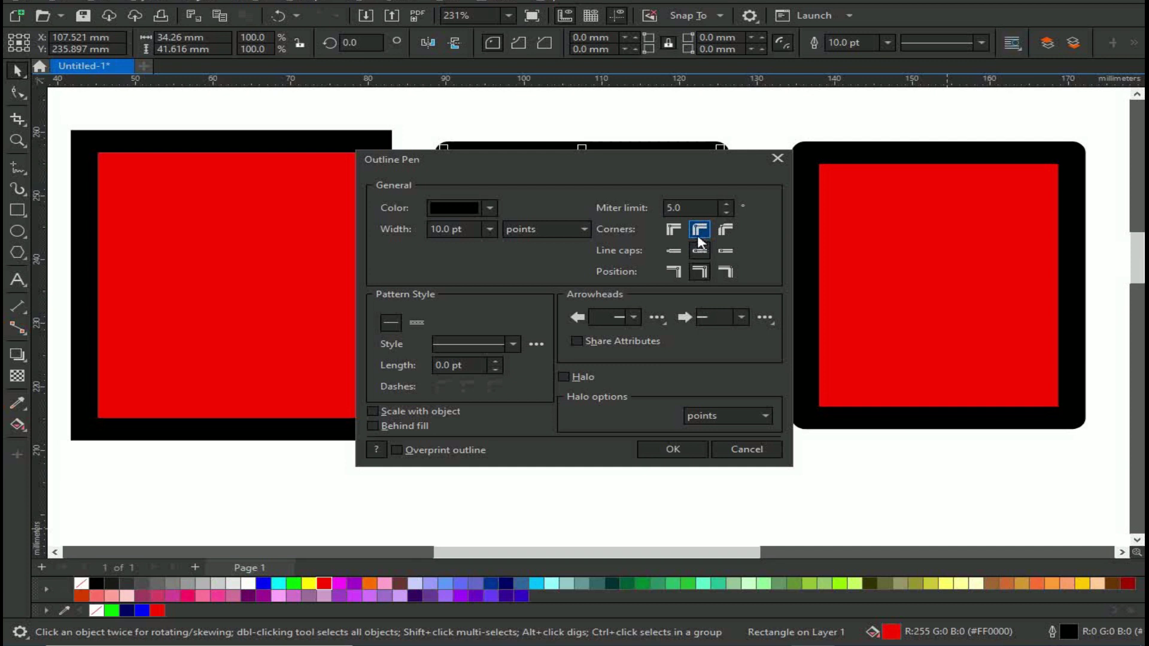
left_click(699, 252)
left_click(683, 270)
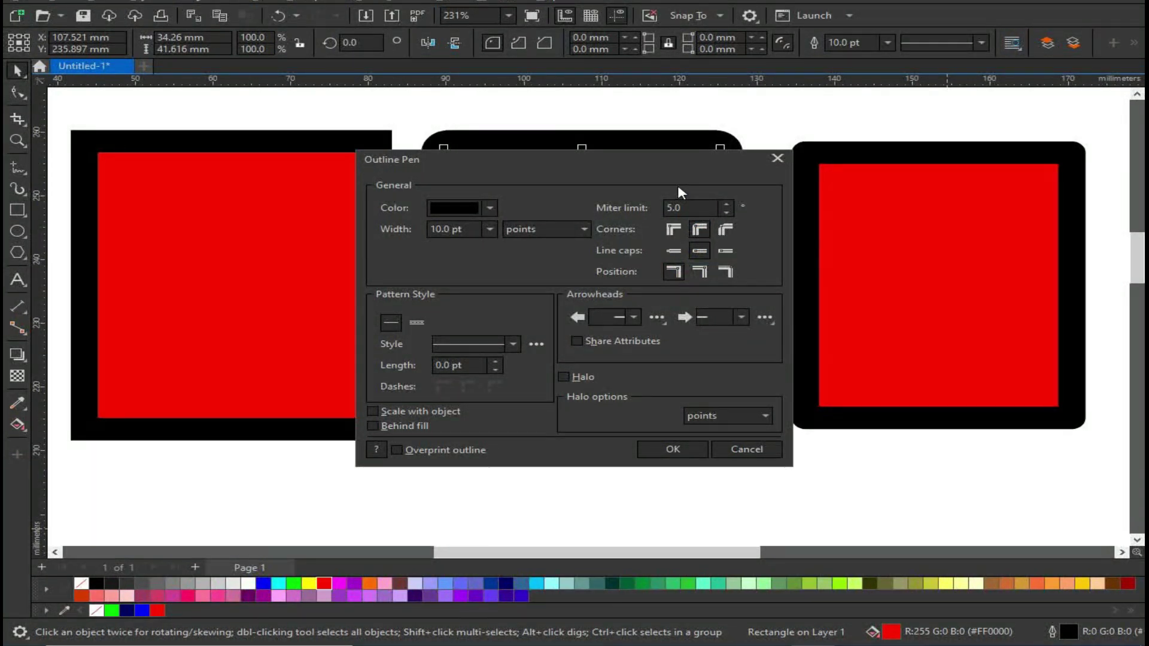
left_click(700, 273)
left_click(671, 453)
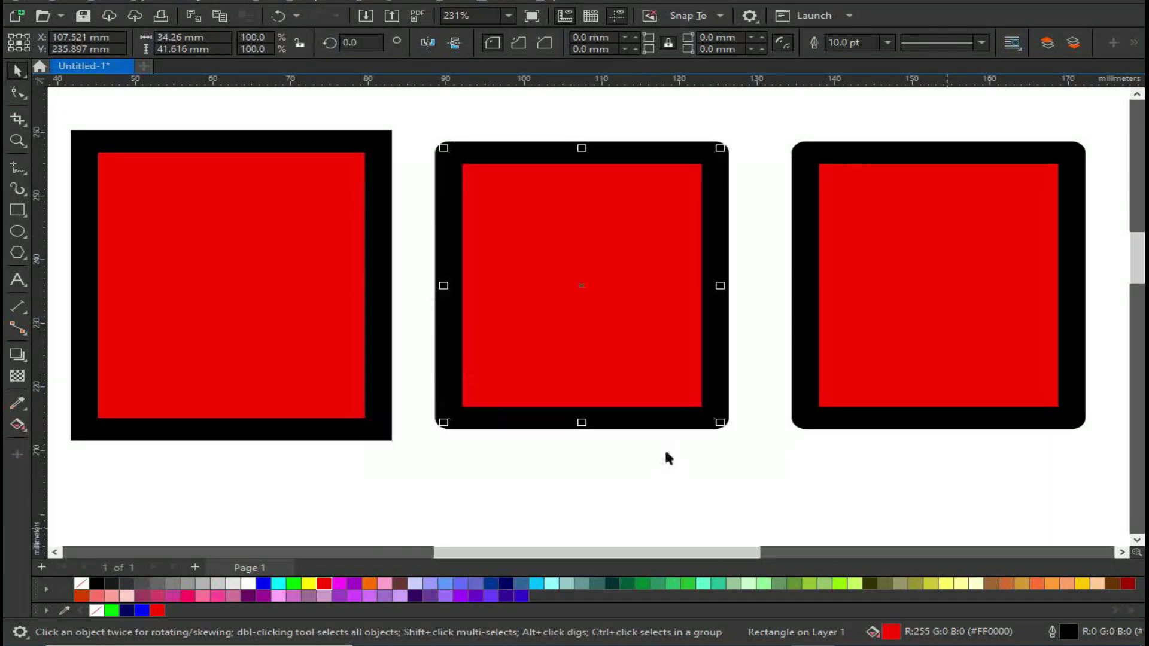
Give the right rectangle's outline beveled corners, round line caps and the inside position
left_click(920, 265)
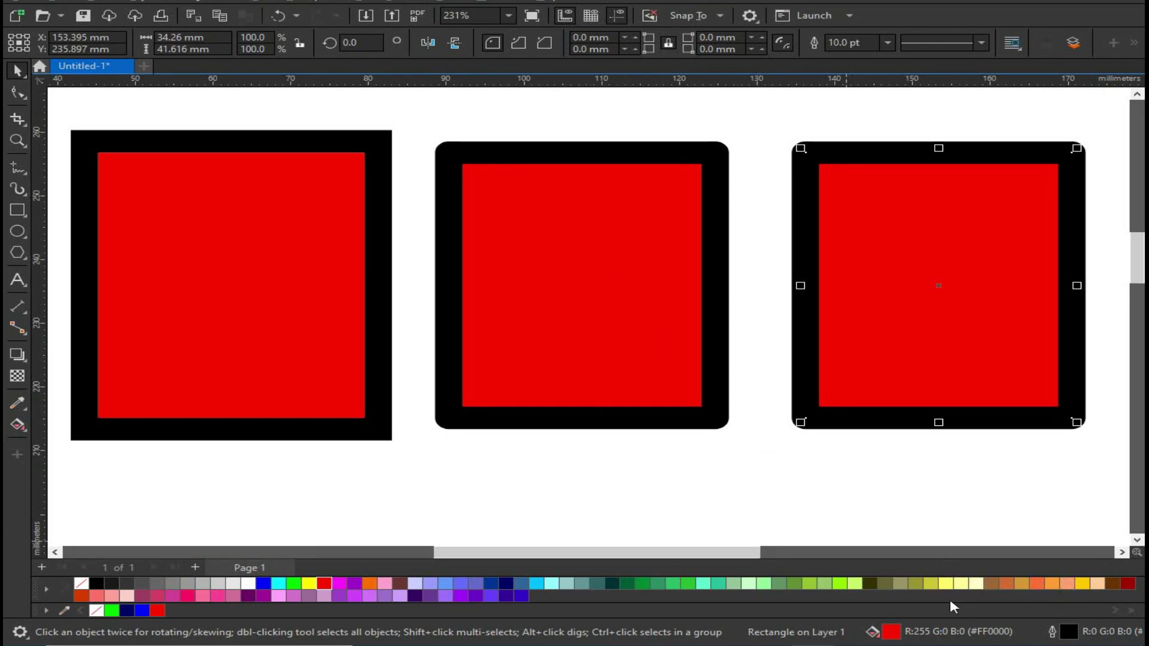
double_click(1069, 632)
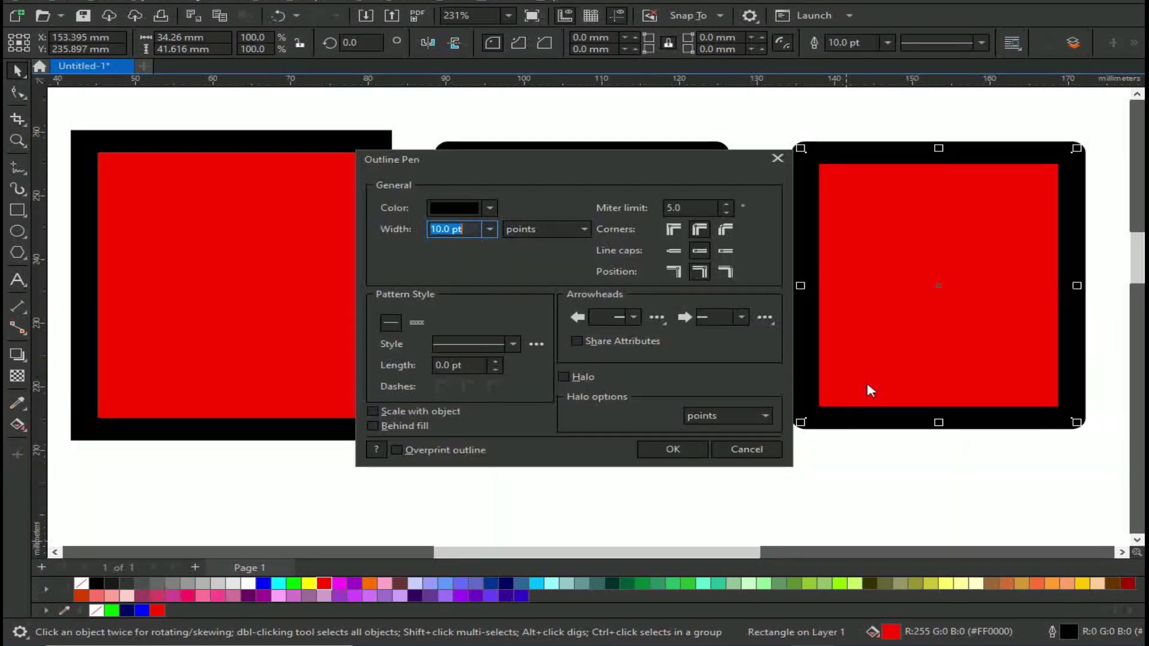
left_click(725, 230)
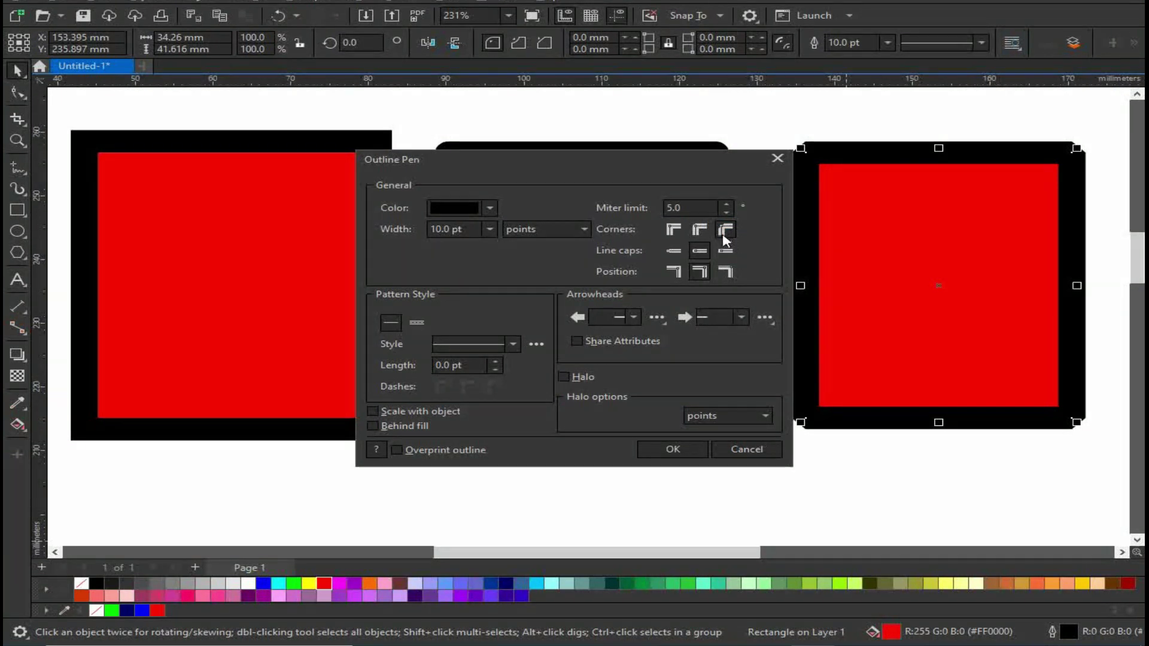
left_click(720, 272)
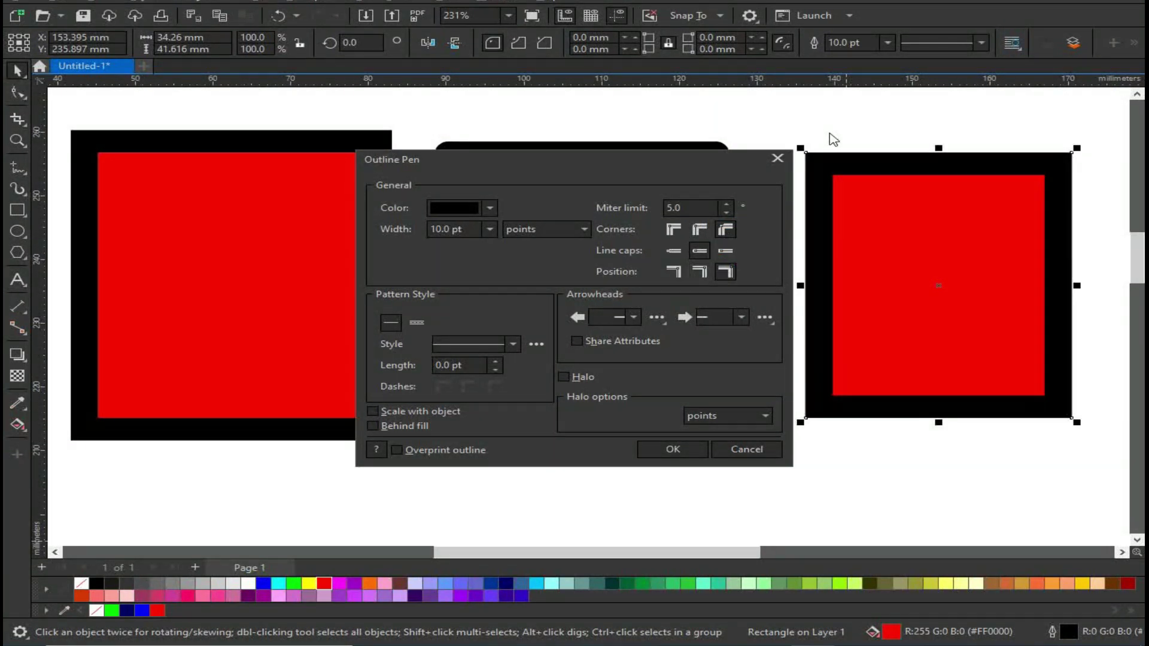
left_click(699, 229)
left_click(725, 229)
left_click(700, 250)
left_click(777, 158)
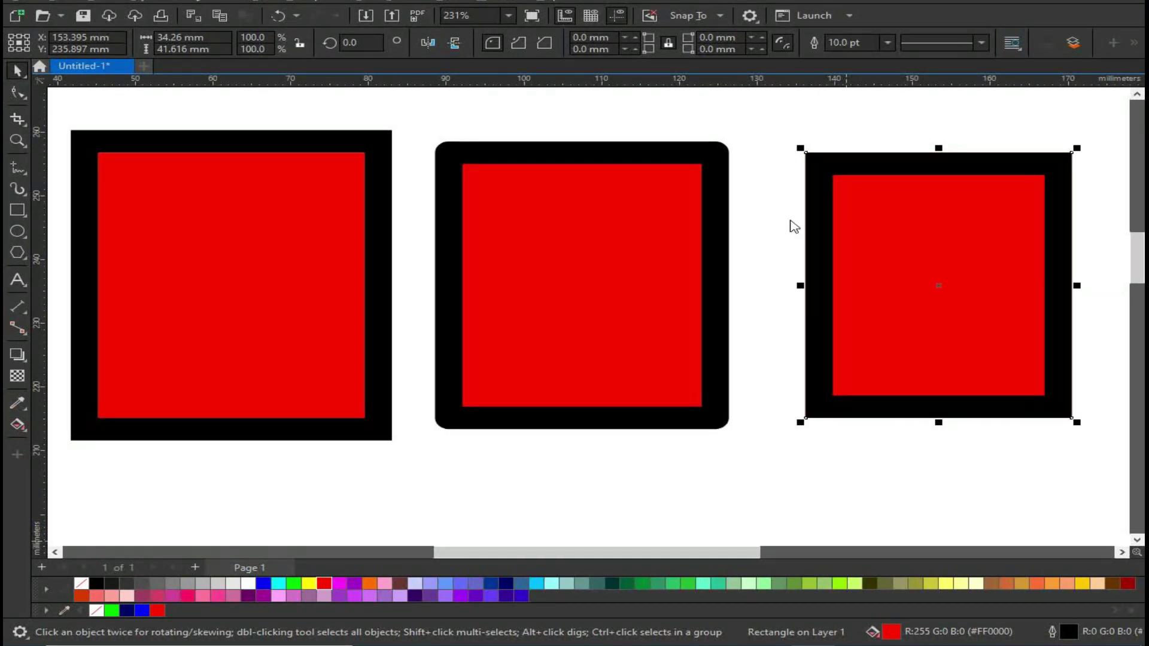
Move the right rectangle slightly up and closer to the middle one, and select the left rectangle
left_click(877, 514)
left_click_drag(822, 213, 783, 201)
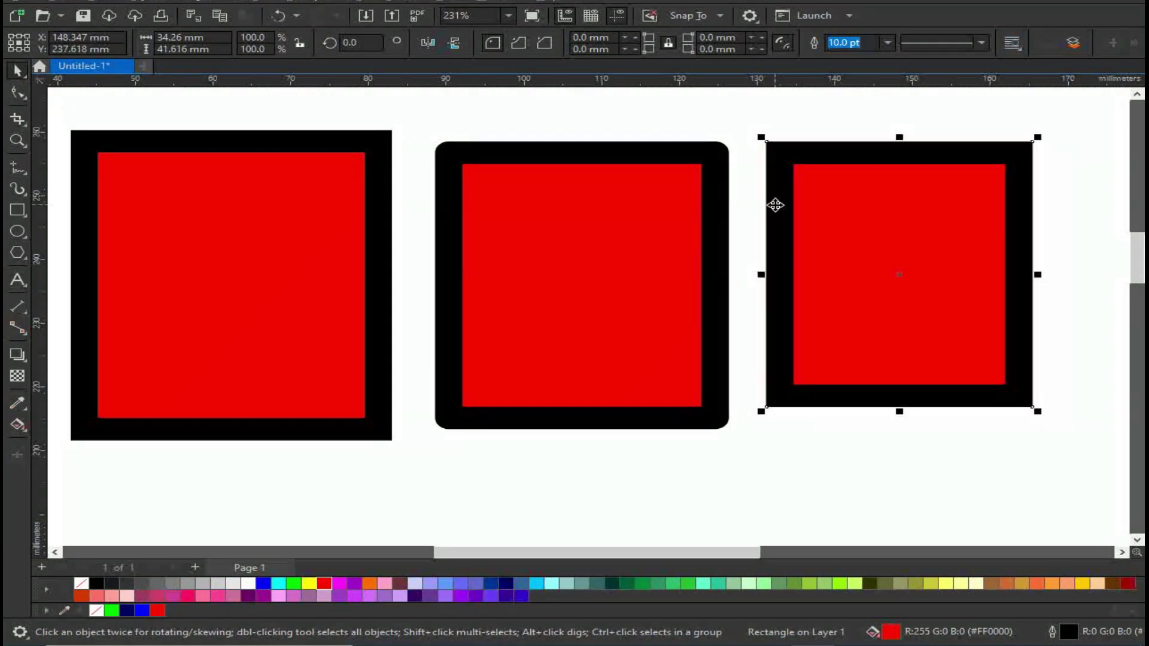
left_click(281, 231)
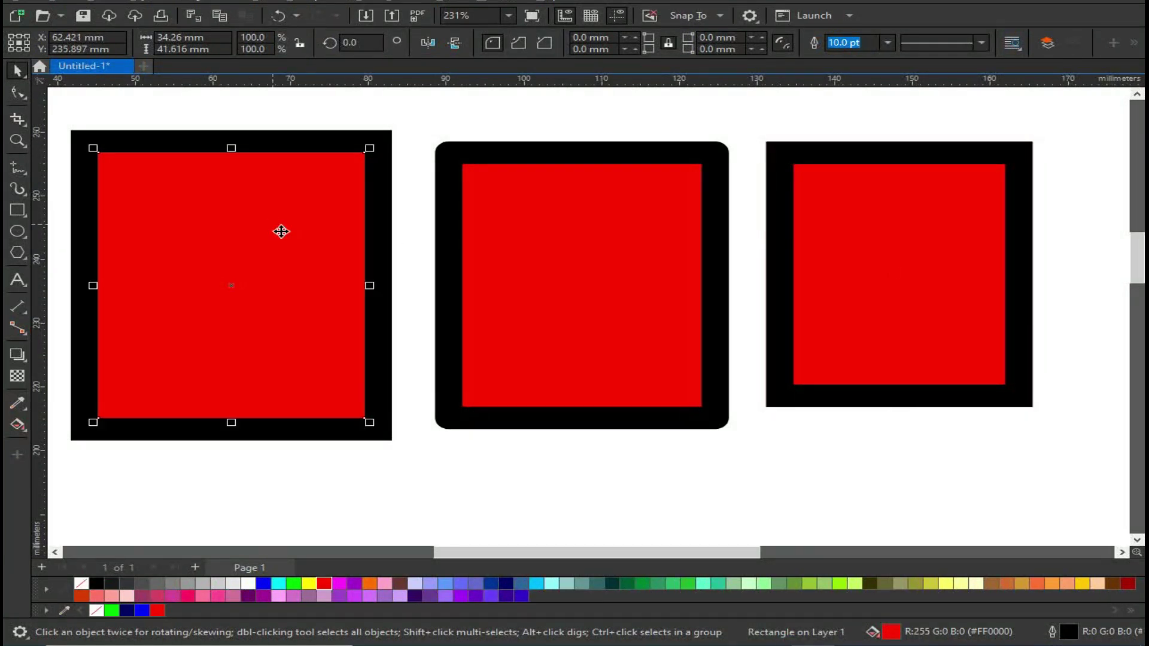
Move the right rectangle slightly right and down, and delete all three rectangles from the page
left_click(920, 234)
left_click_drag(922, 235, 937, 245)
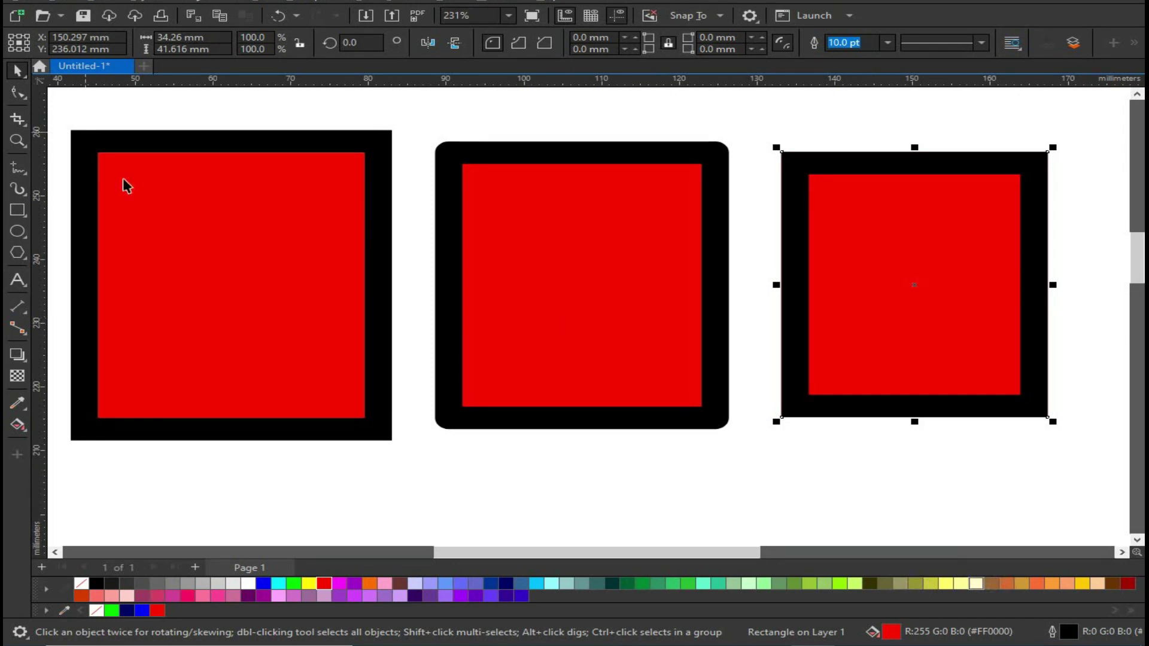
scroll(494, 305, "down", 2)
left_click_drag(939, 149, 153, 471)
key("Delete")
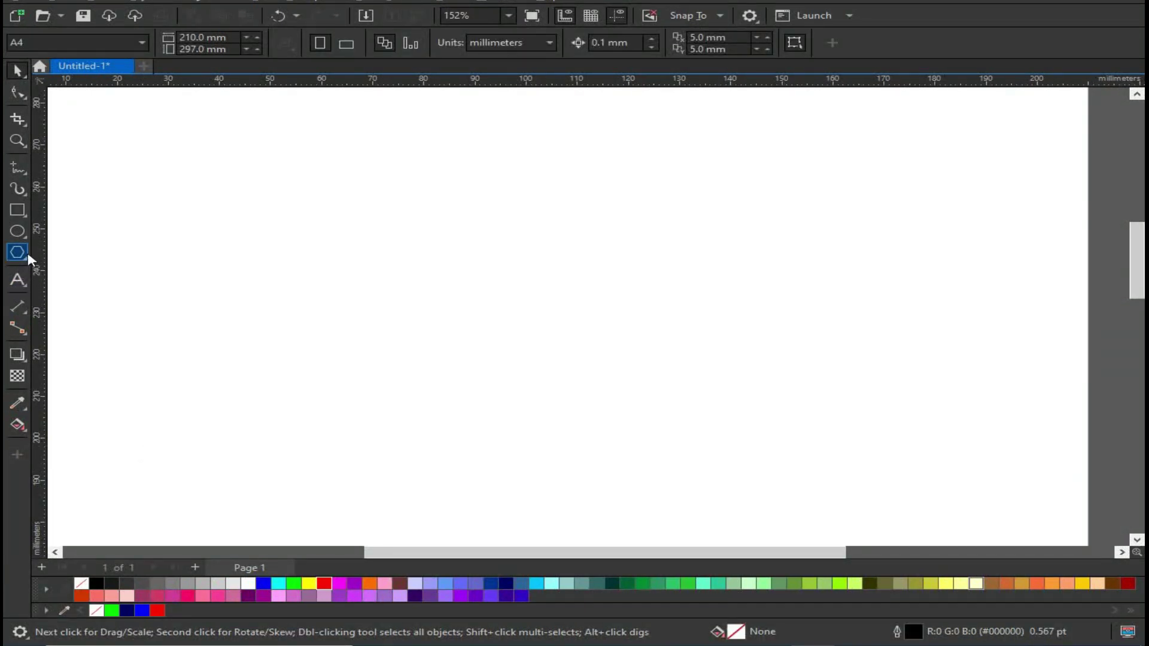
Draw a straight horizontal line about 81 mm long across the upper part of the page with the Pen tool
left_click(28, 98)
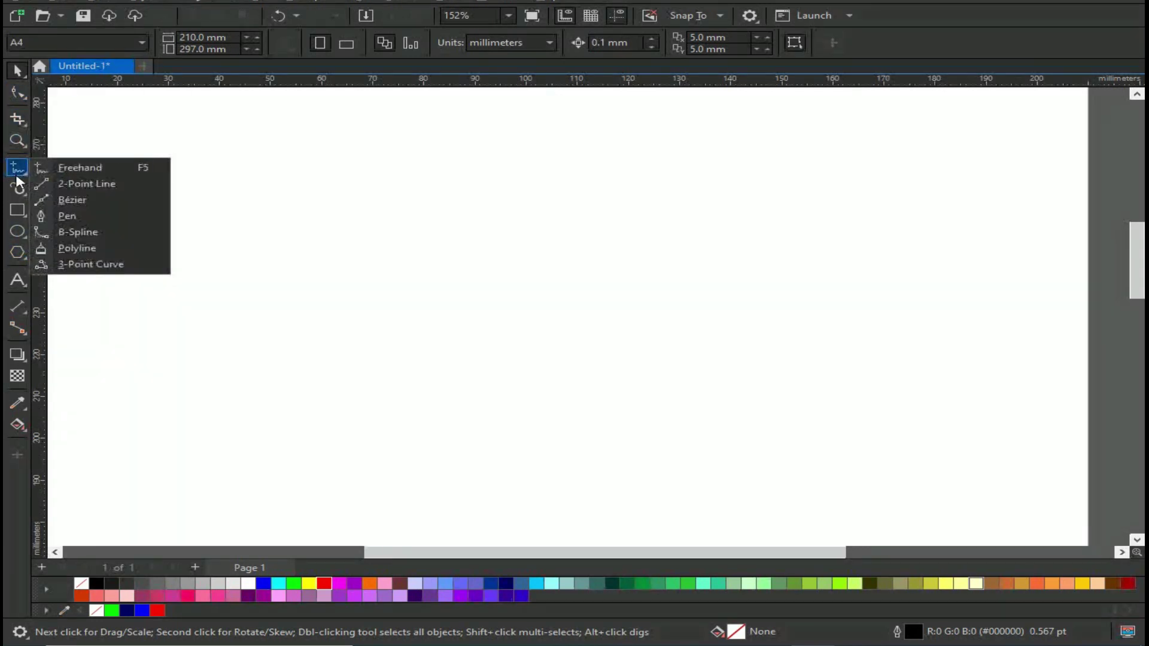
mouse_move(17, 189)
mouse_move(18, 168)
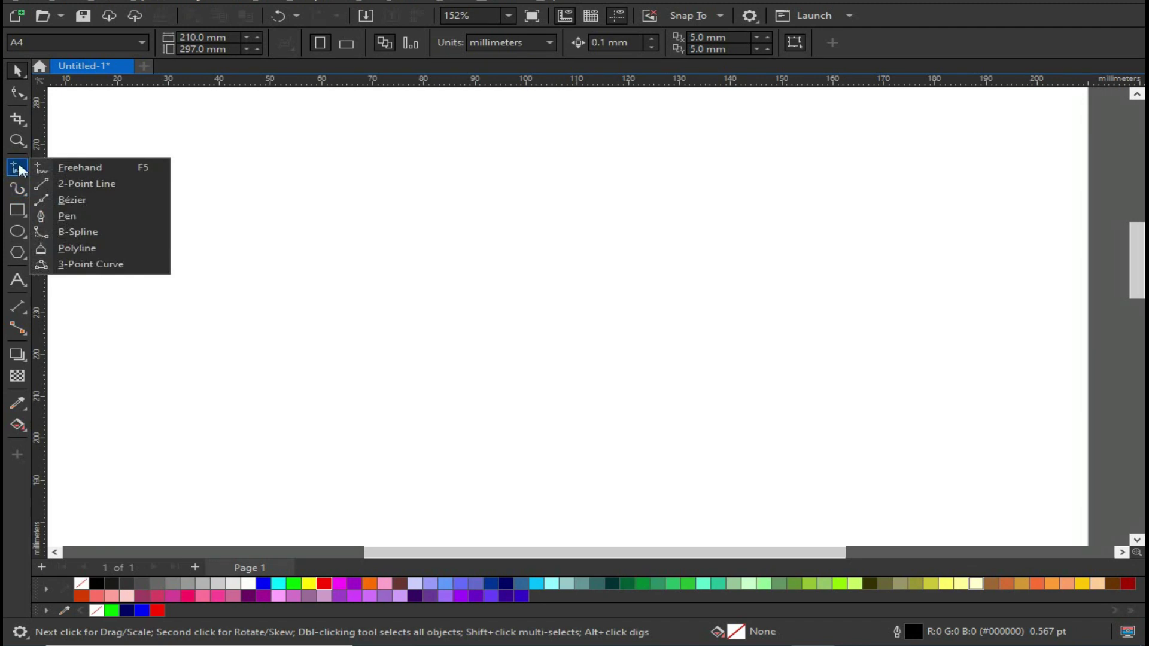
left_click(65, 216)
left_click(382, 239)
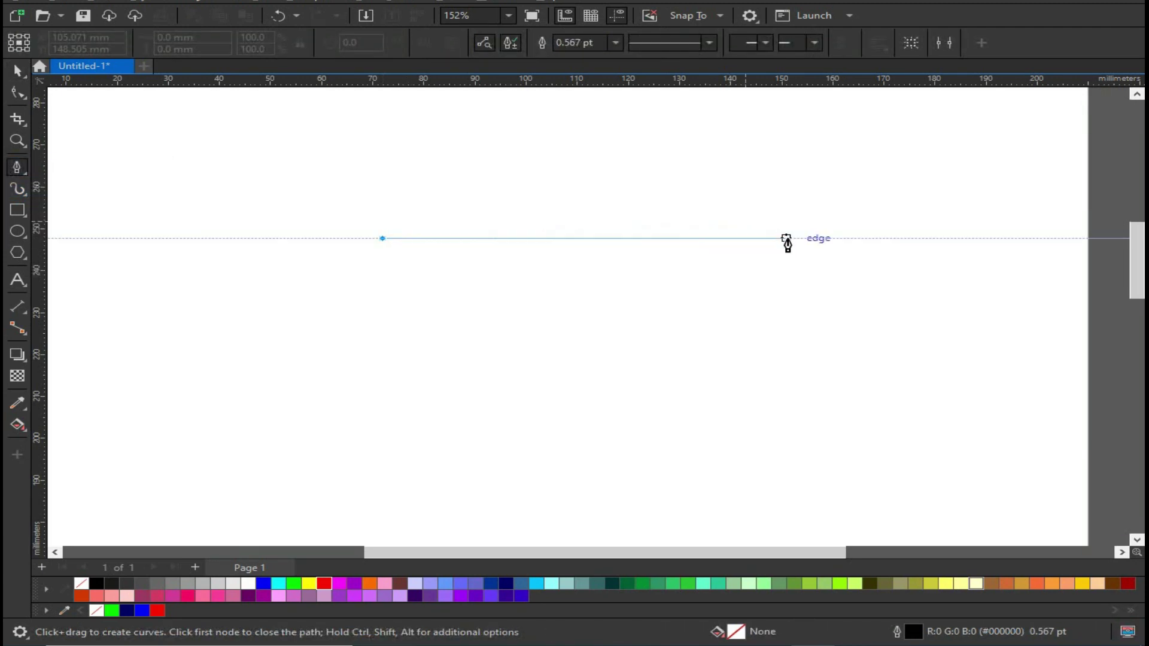
double_click(794, 238)
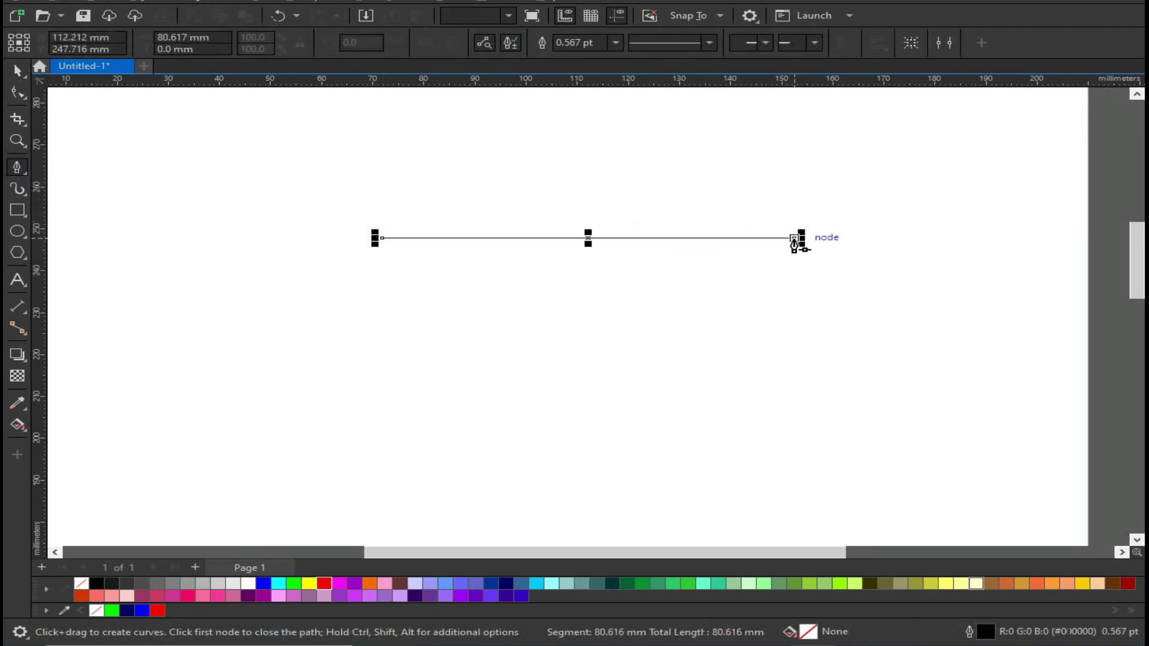
Set the line's outline width to 8.0 pt and deselect it
left_click(16, 70)
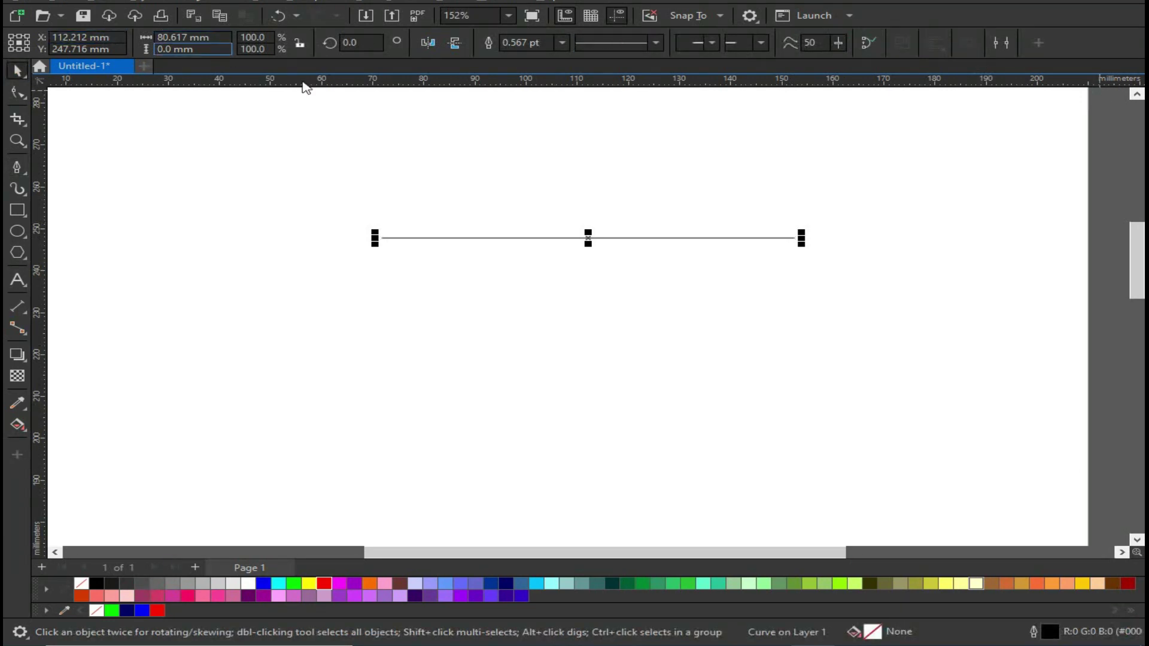
left_click(561, 42)
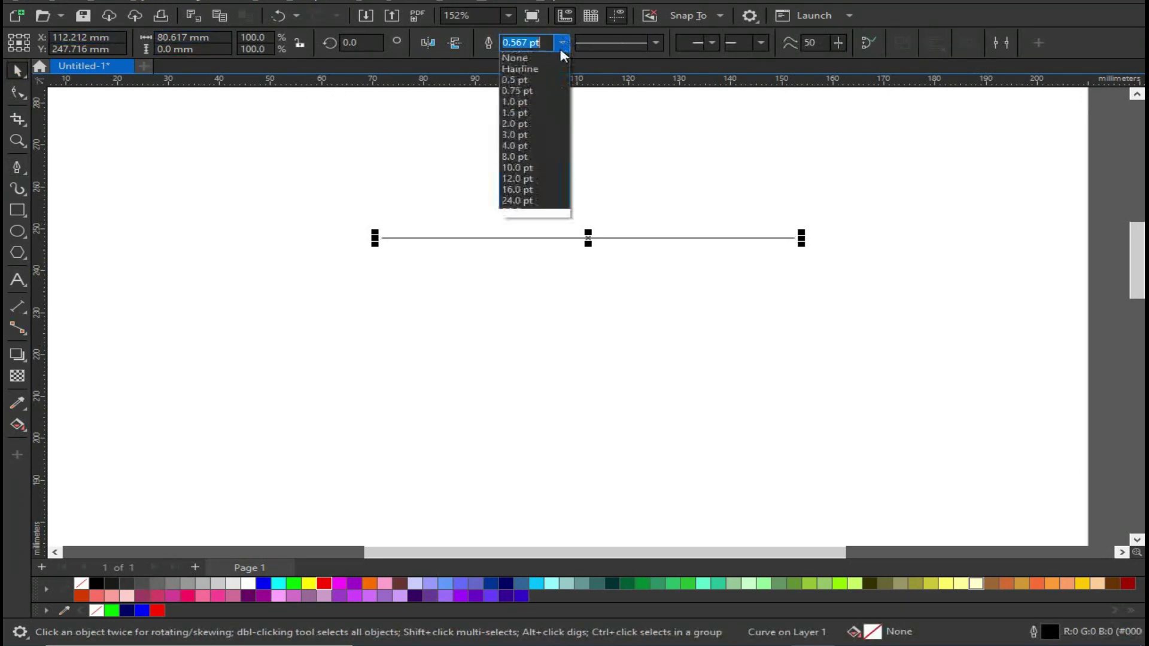
left_click(533, 165)
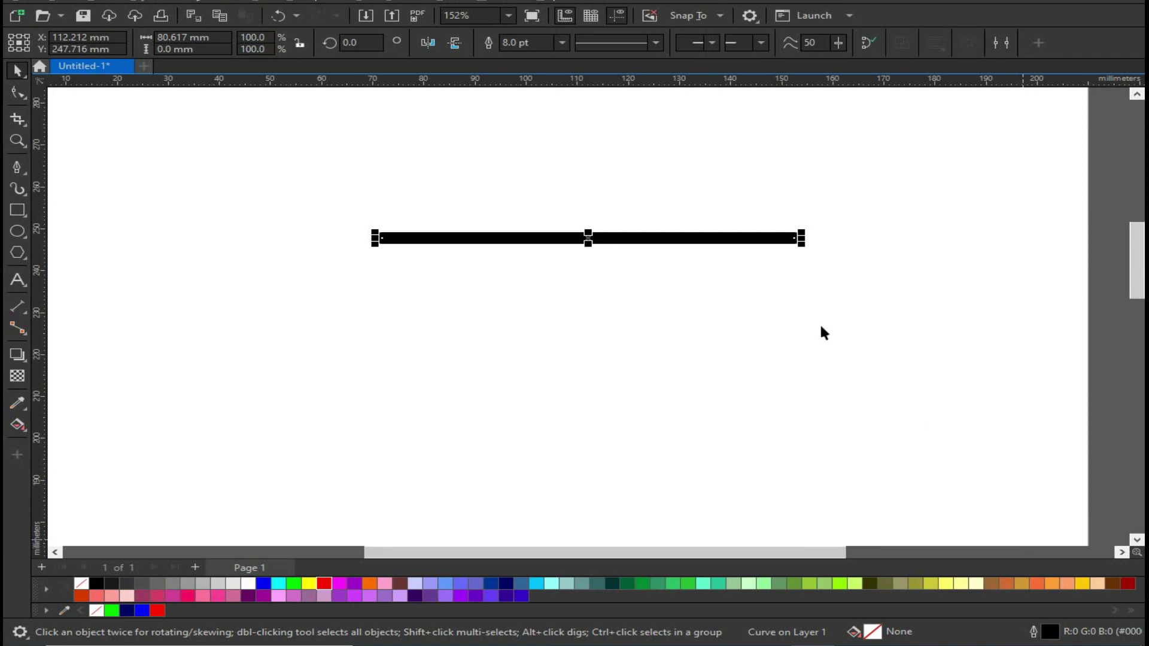
scroll(802, 231, "up", 2)
left_click(835, 367)
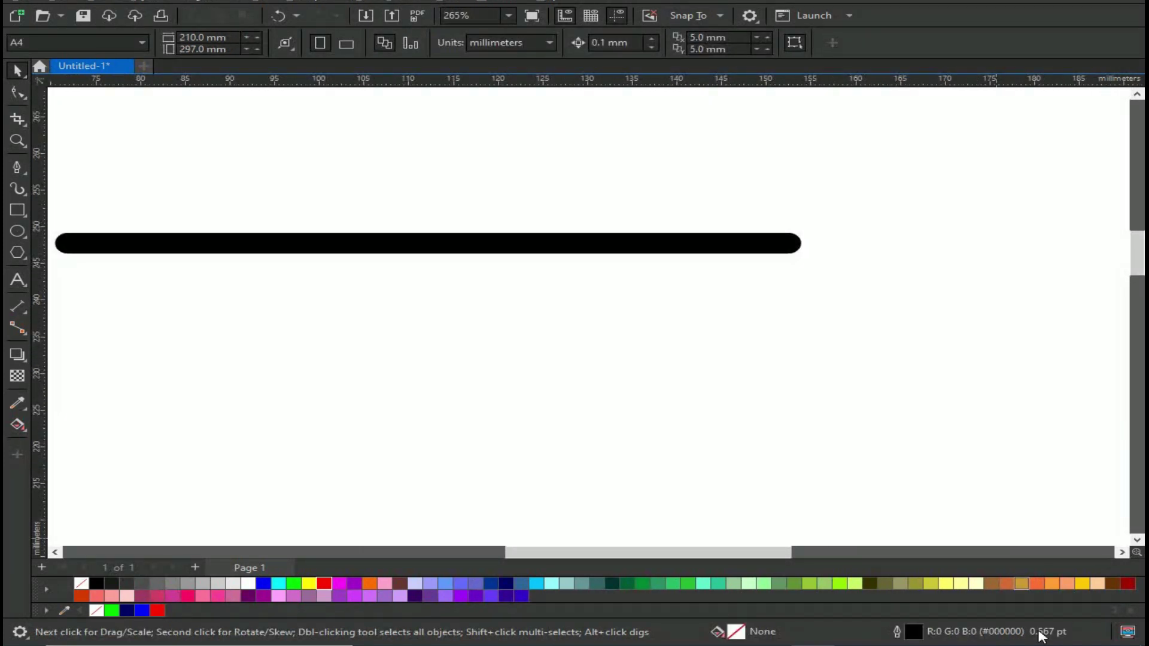
Try square line caps on the line, return to round line caps and apply the outline settings
left_click(766, 243)
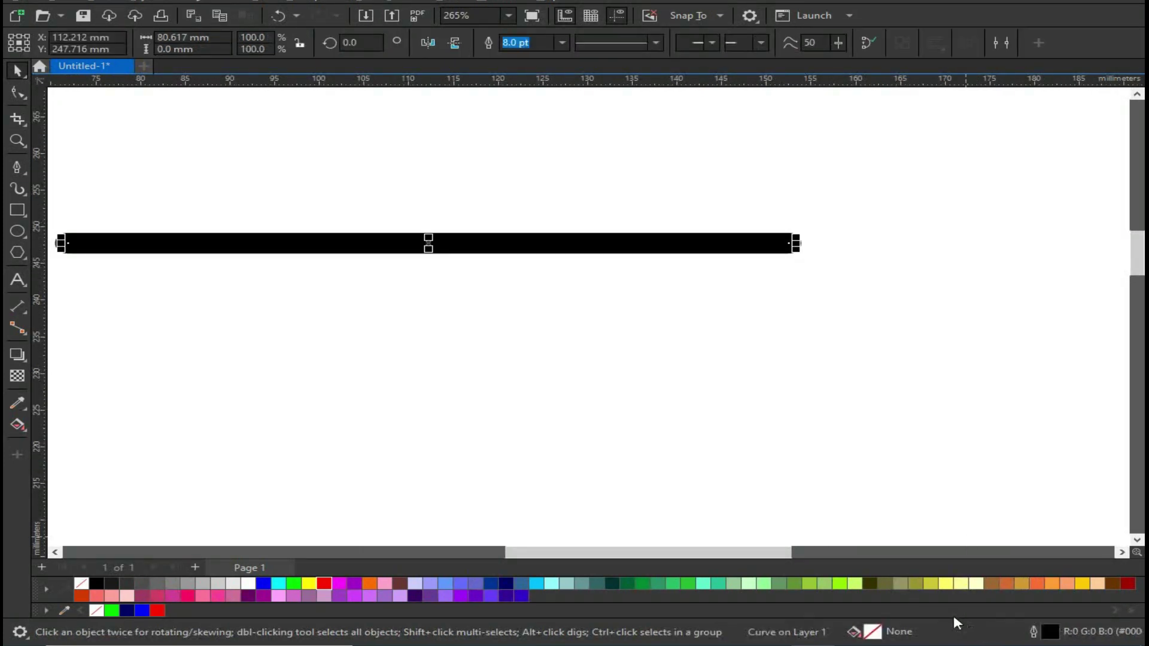
double_click(1049, 633)
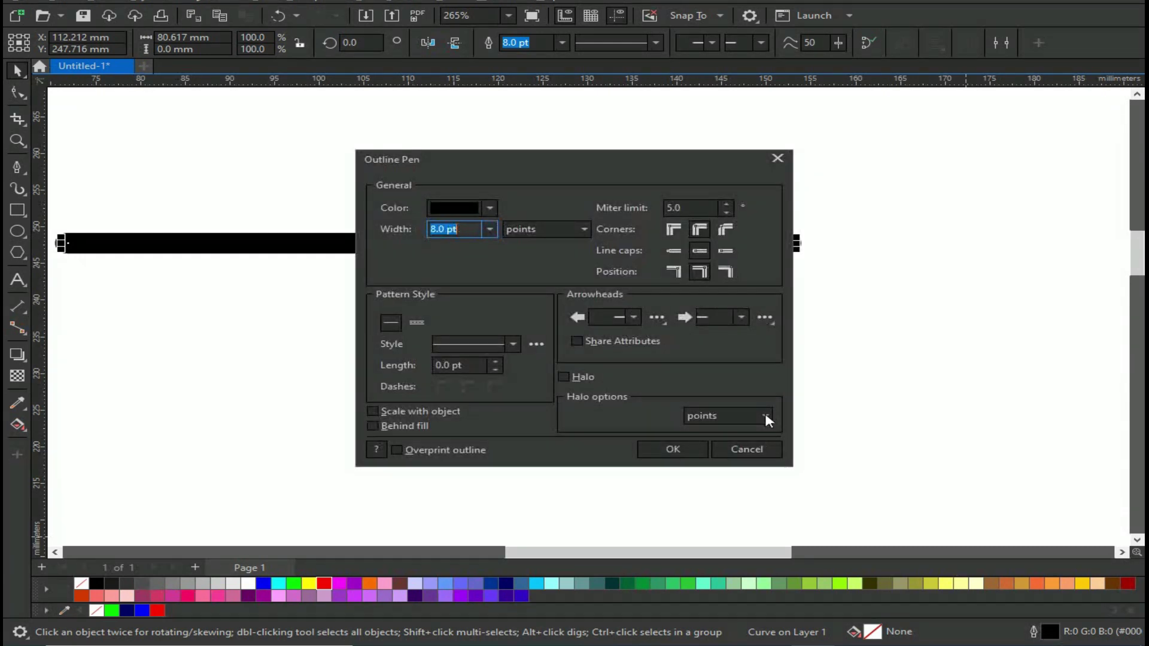
left_click_drag(633, 162, 883, 308)
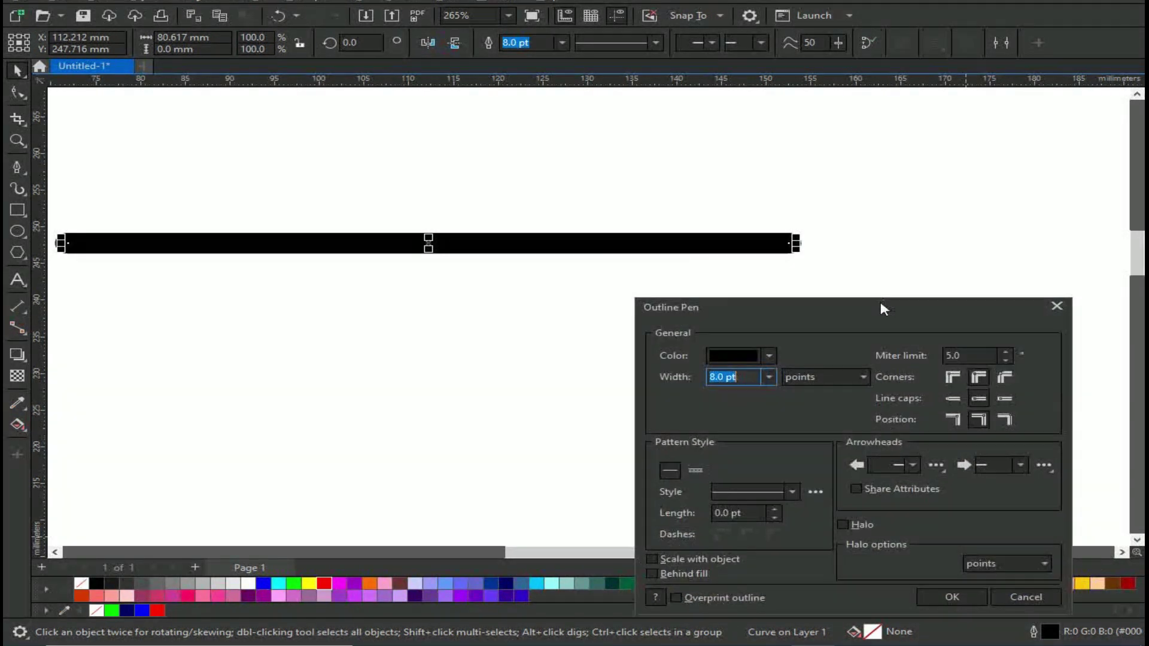
left_click(955, 398)
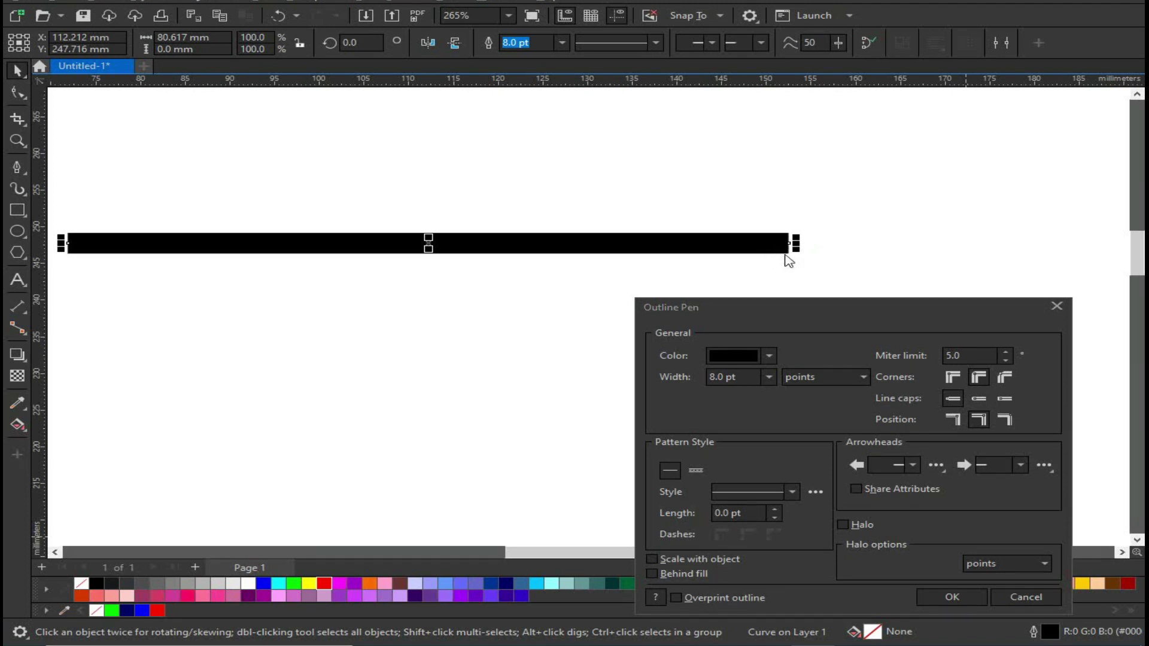
left_click(980, 399)
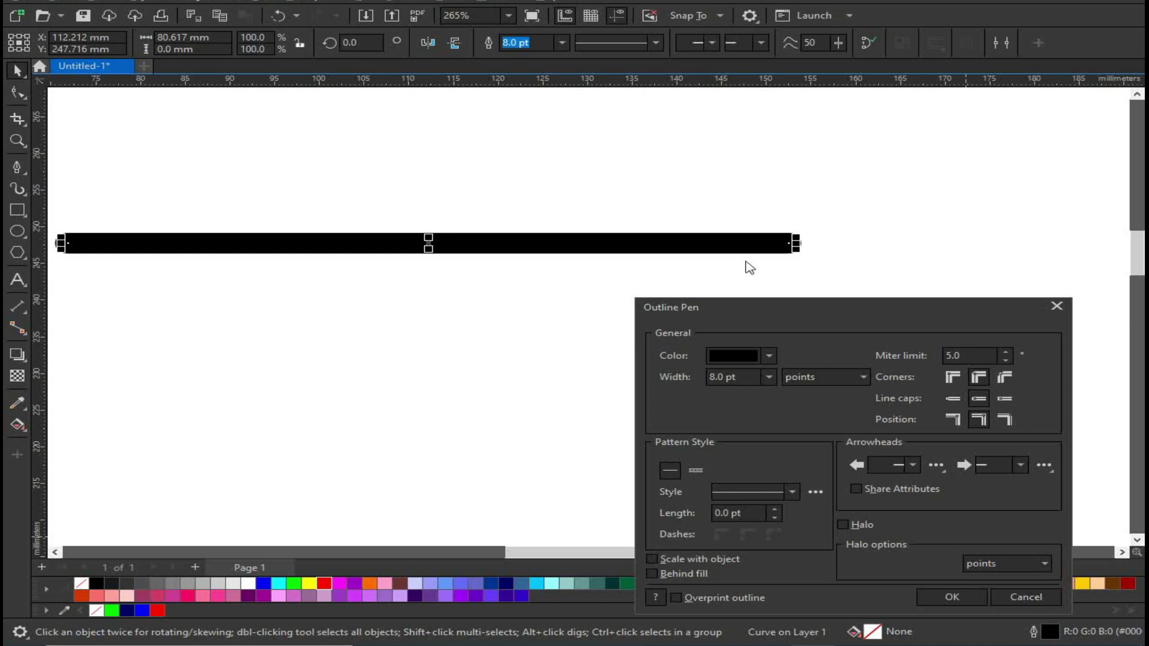
left_click(950, 597)
left_click(804, 273)
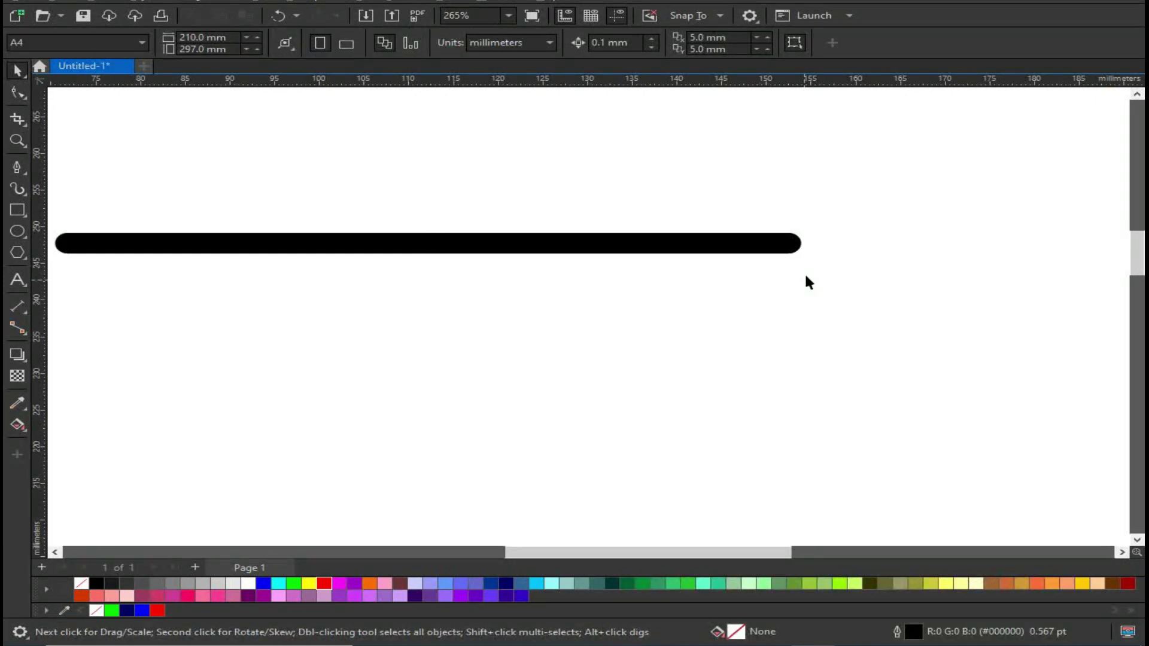
Give the line extended square line caps and apply the outline settings
scroll(810, 239, "up", 4)
scroll(810, 245, "up", 1)
left_click(752, 244)
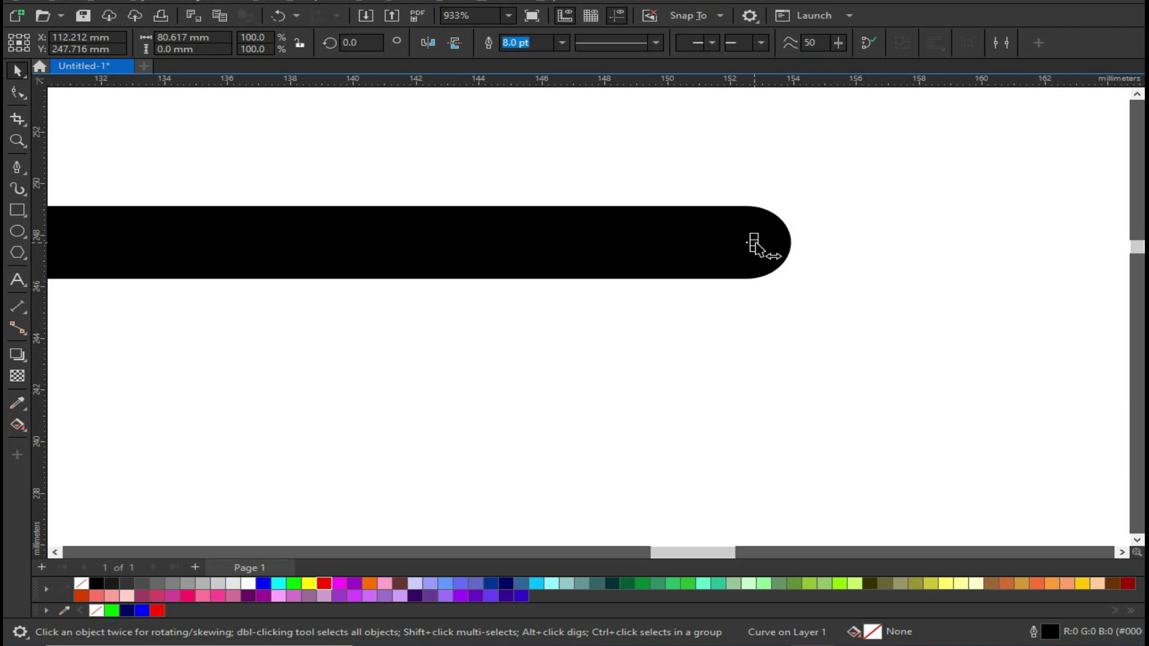
double_click(1048, 631)
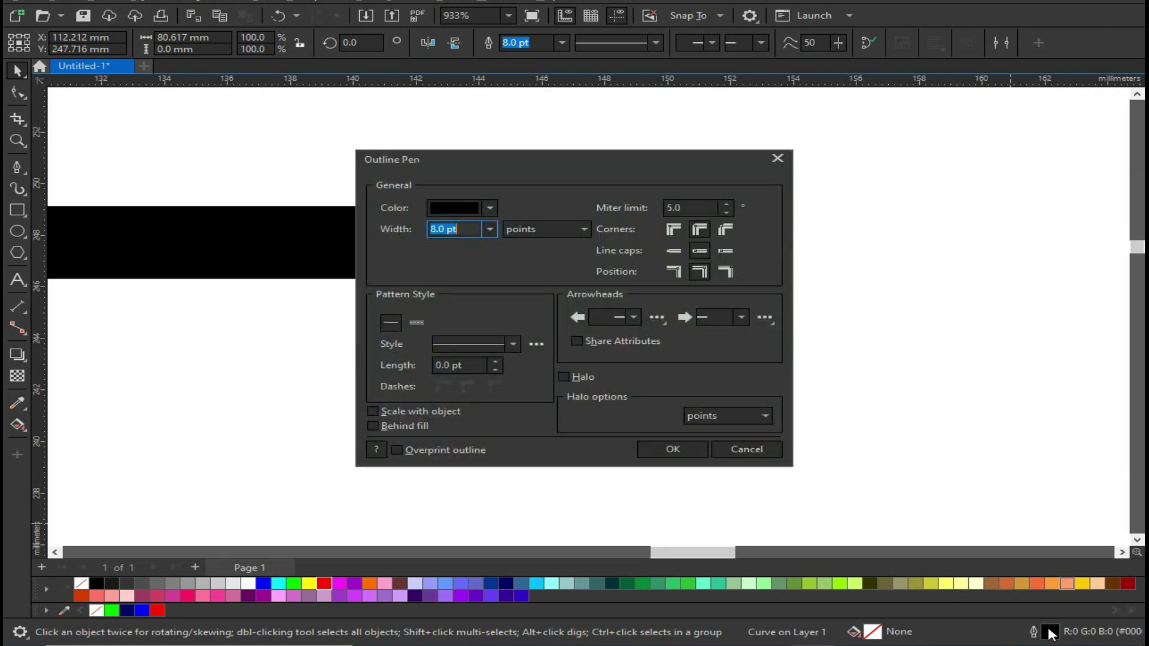
left_click_drag(625, 153, 944, 305)
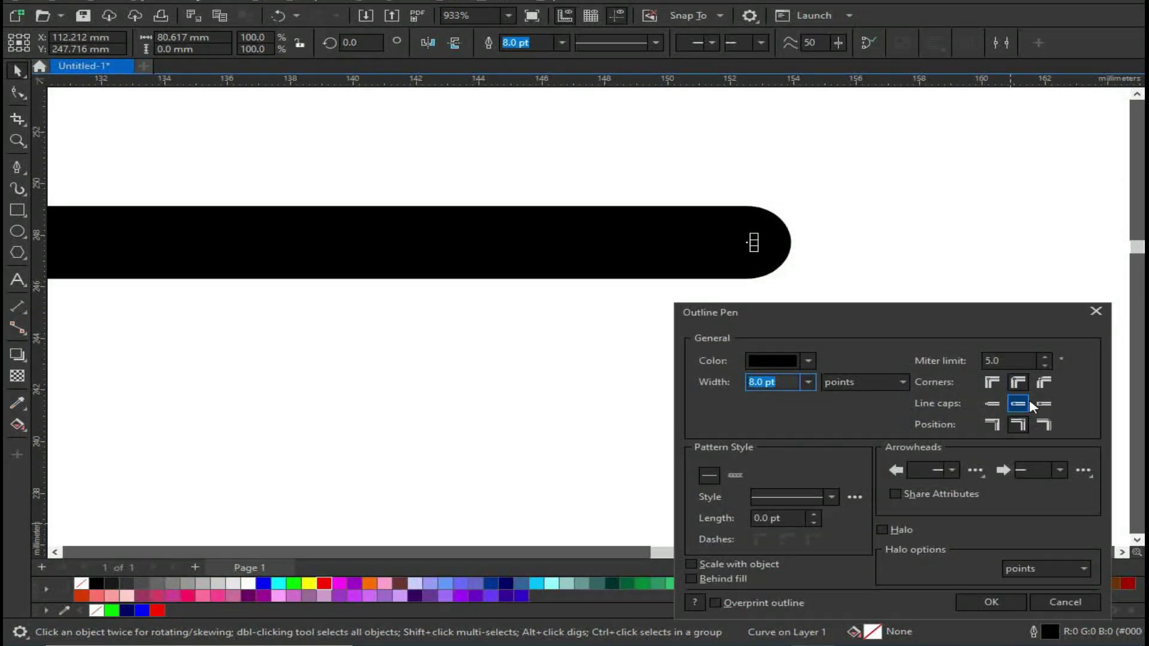
left_click(1052, 405)
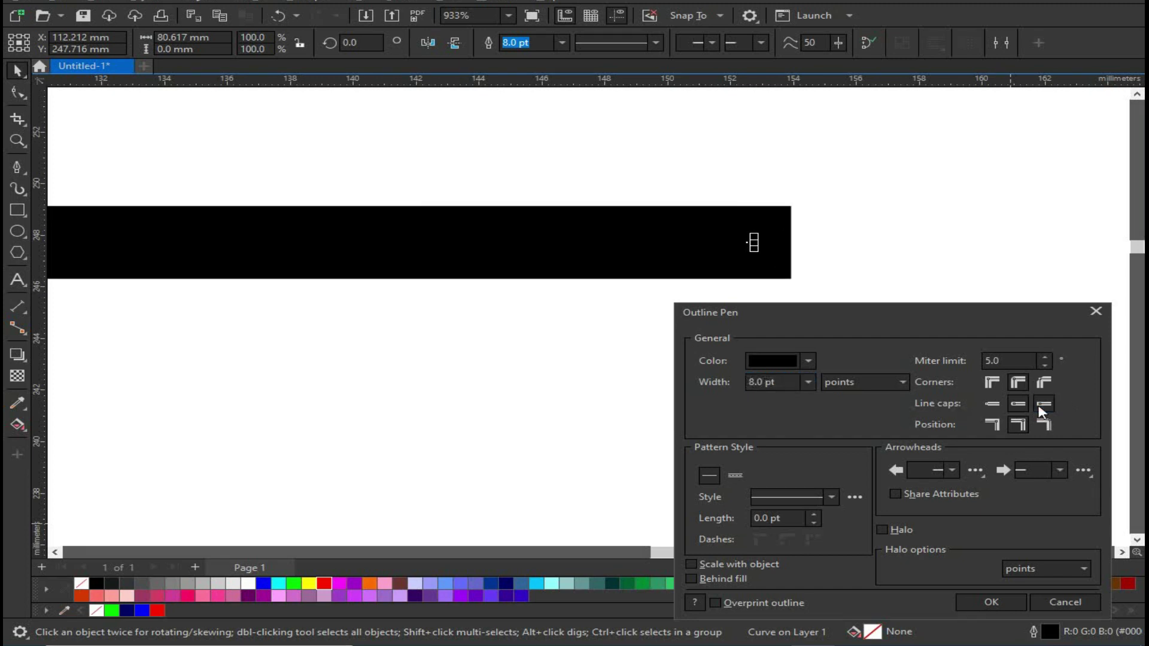
left_click(1011, 604)
left_click(840, 341)
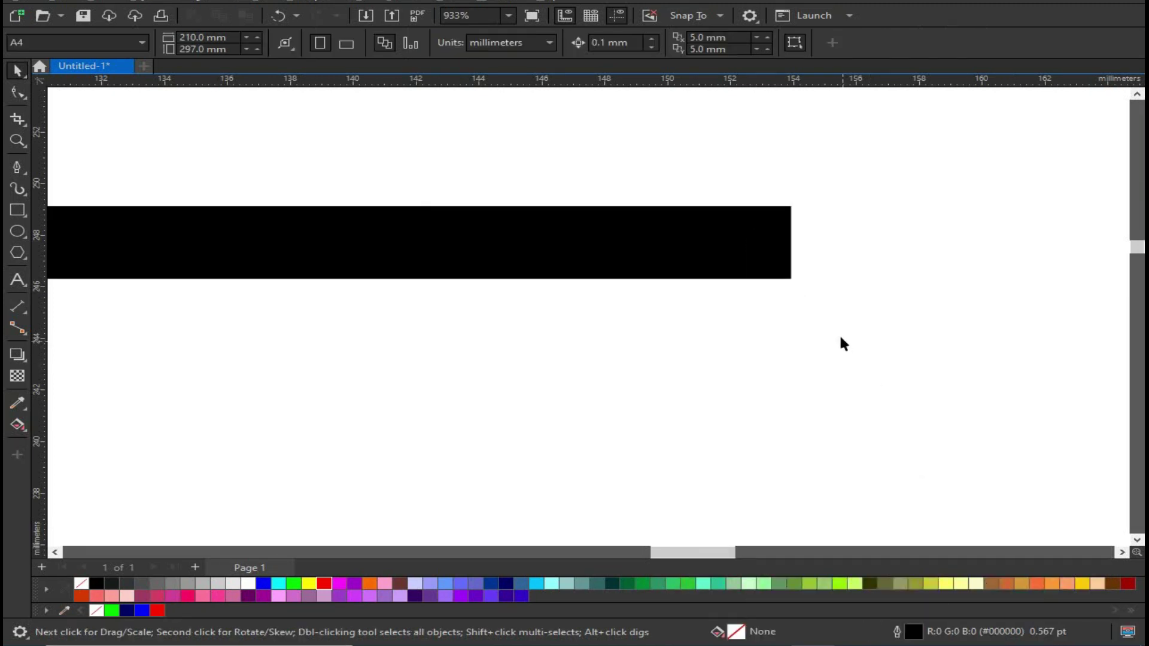
Shorten the line to about 34 mm and move it to the right
left_click(779, 241)
scroll(1105, 361, "down", 5)
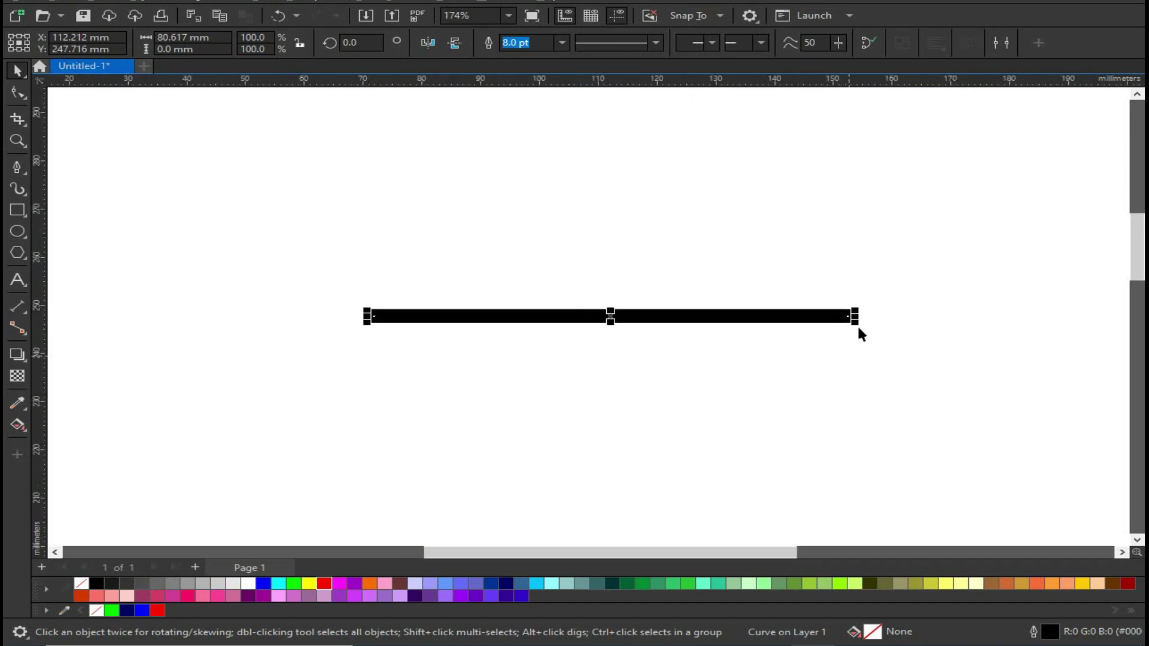
scroll(834, 314, "up", 2)
left_click_drag(859, 308, 387, 321)
left_click_drag(313, 306, 708, 302)
scroll(708, 300, "up", 1)
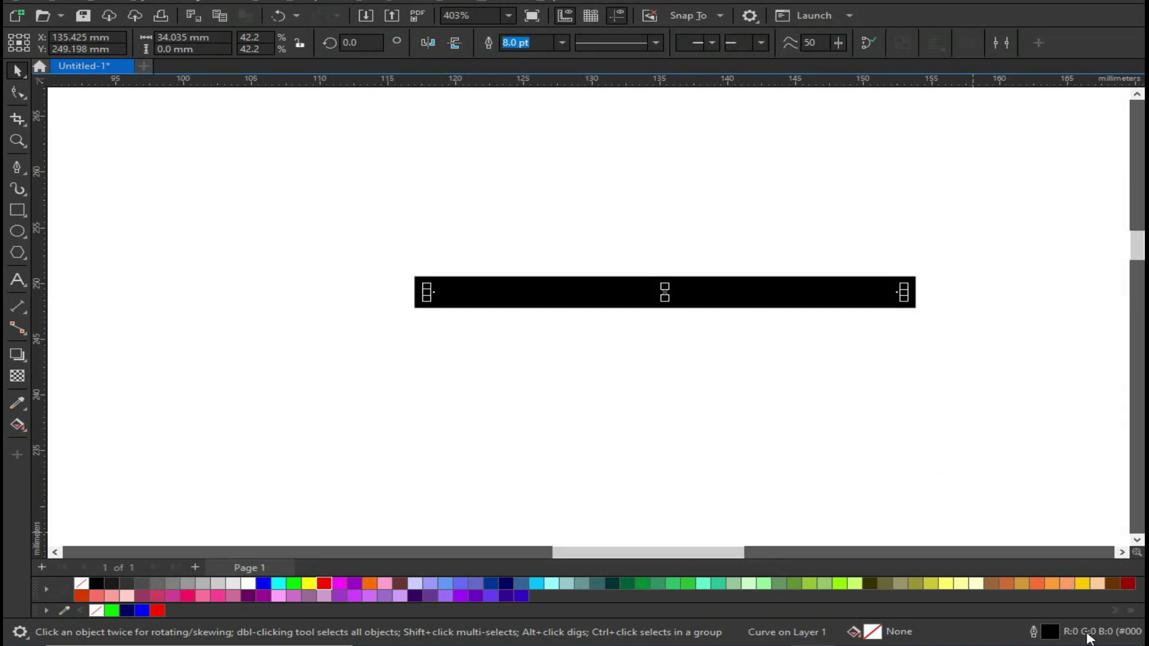
Give the line's start a solid triangular arrowhead in the Outline Pen settings, after trying the open arrowhead
double_click(1057, 632)
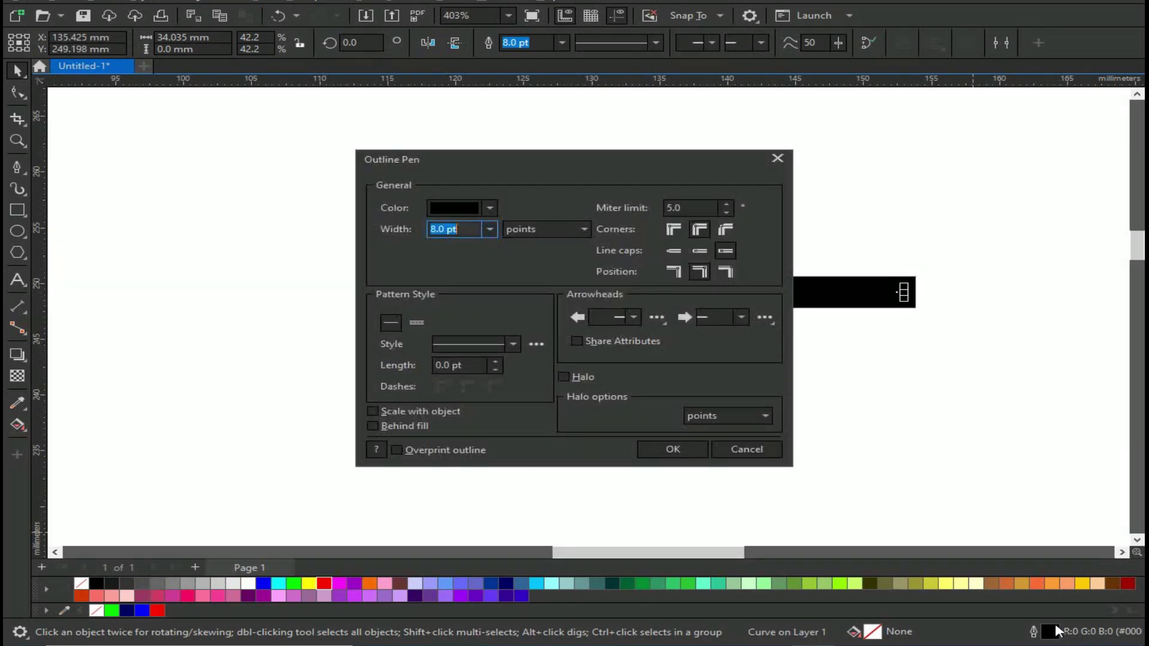
left_click_drag(712, 175, 831, 292)
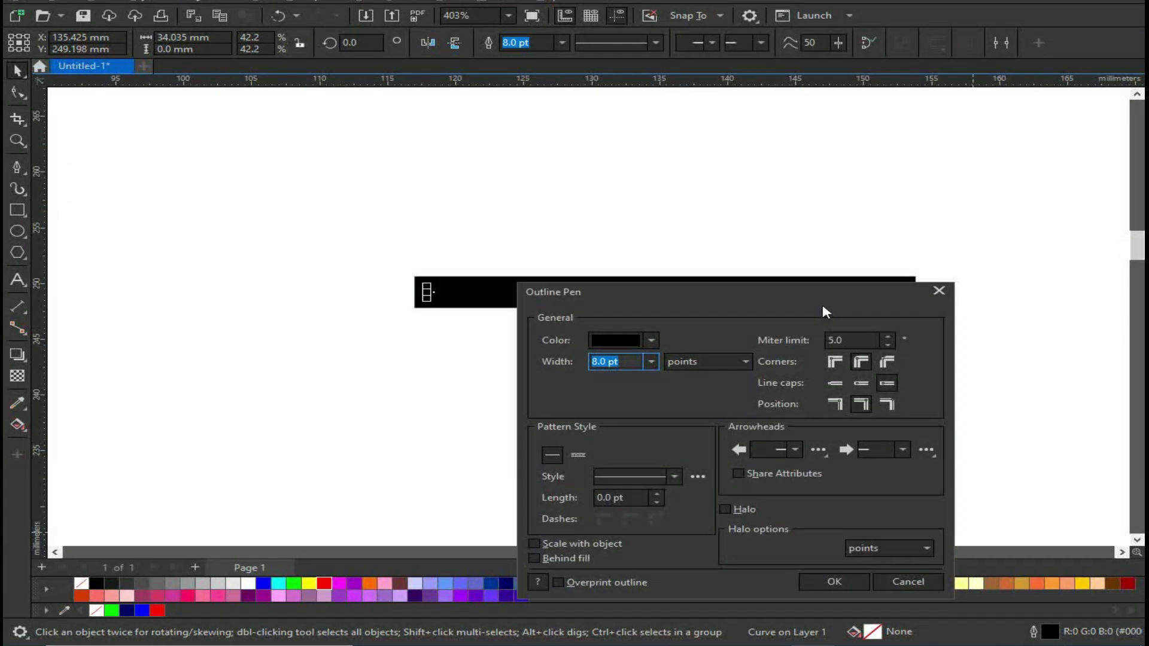
left_click_drag(734, 295, 225, 132)
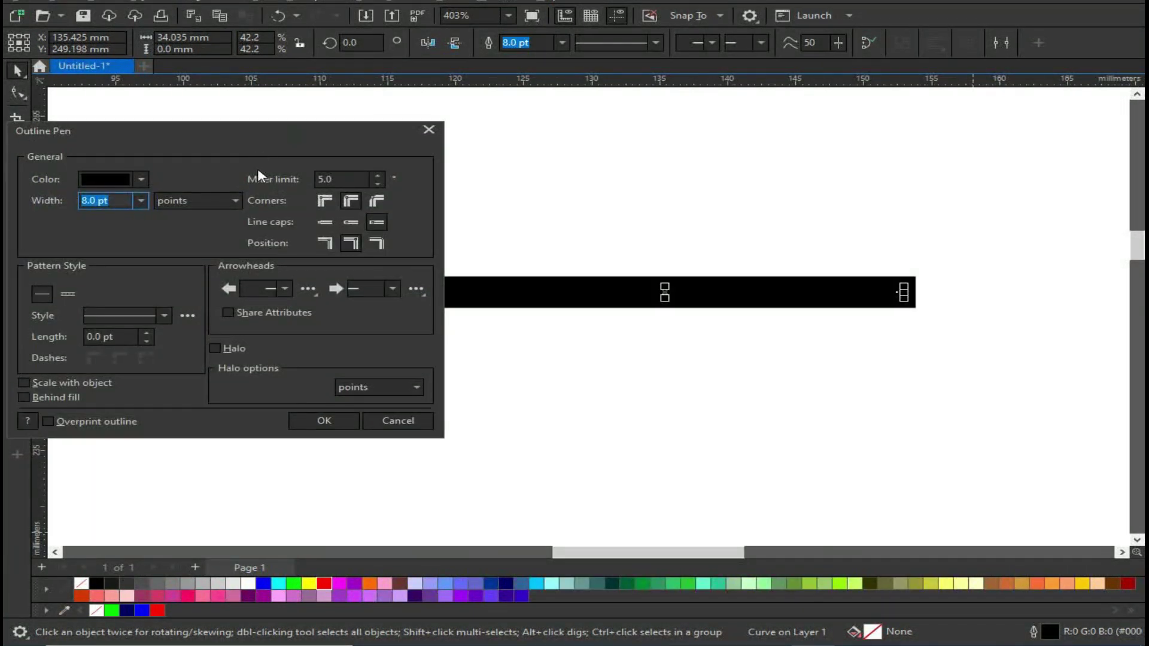
left_click(283, 289)
left_click(319, 314)
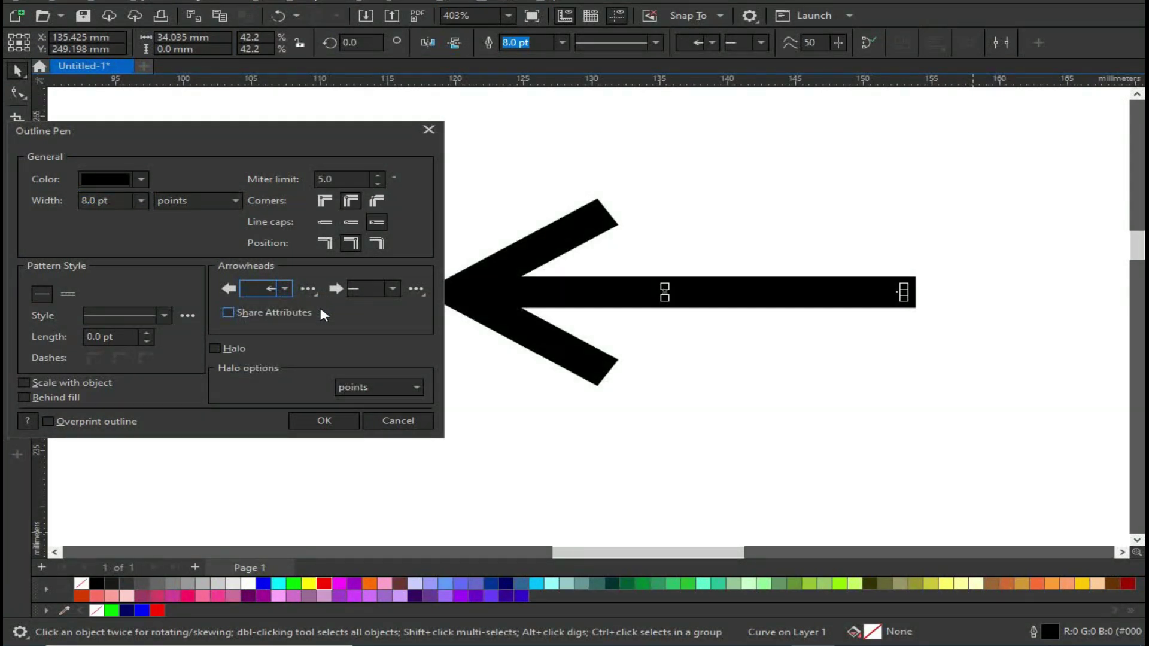
left_click_drag(365, 140, 298, 134)
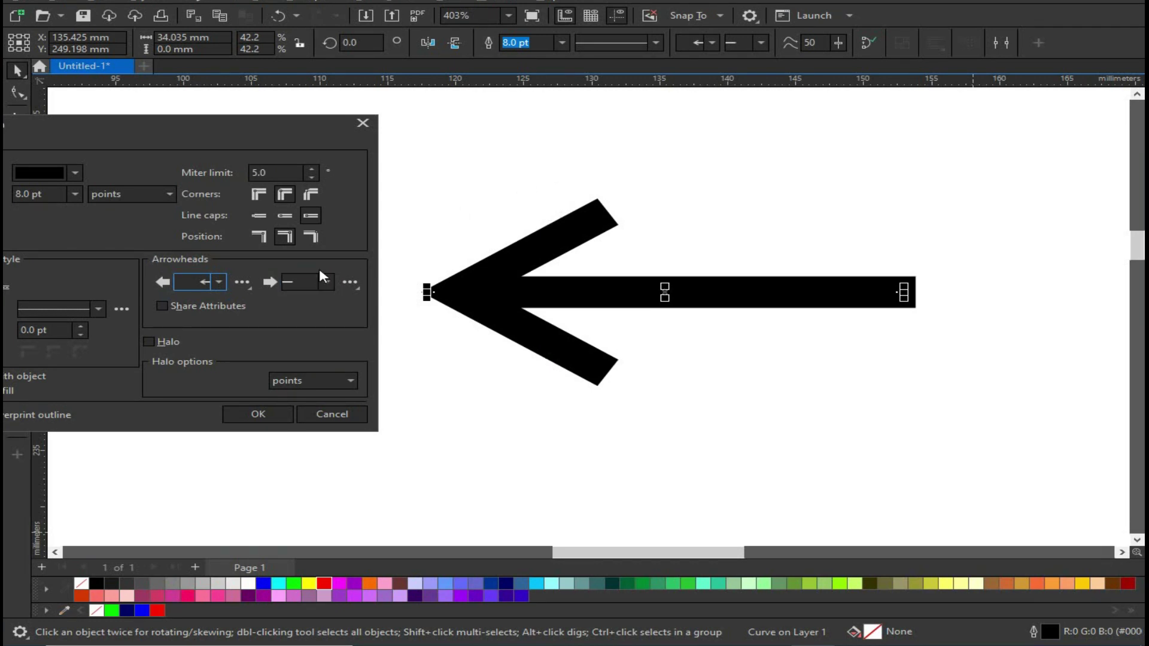
left_click(219, 282)
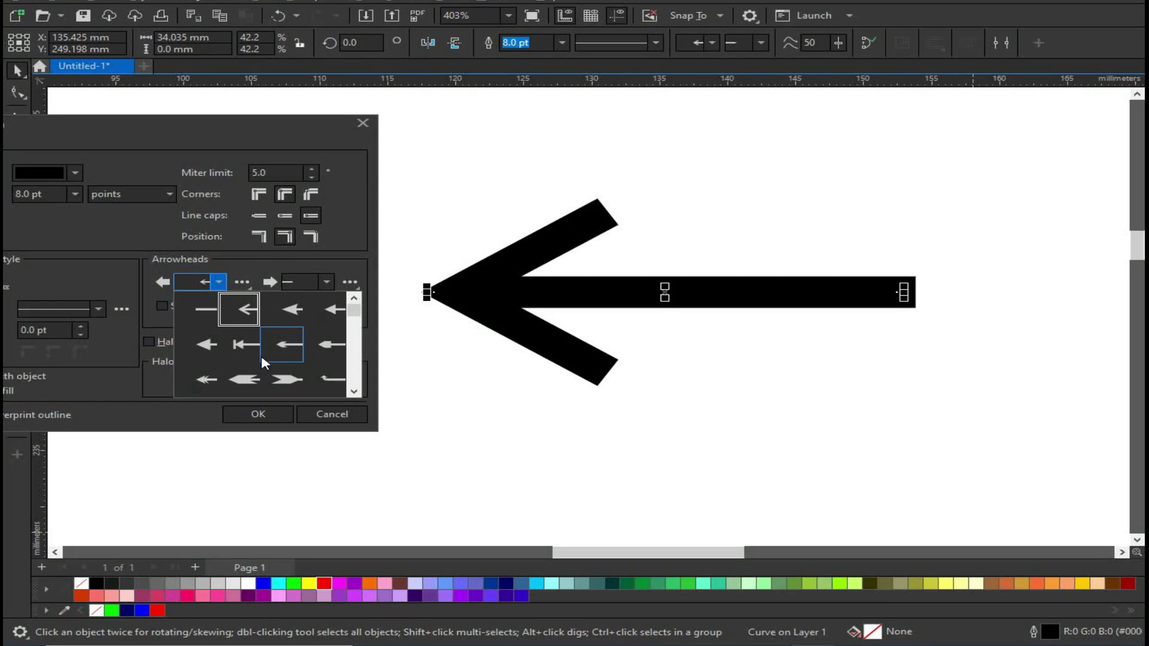
left_click(213, 346)
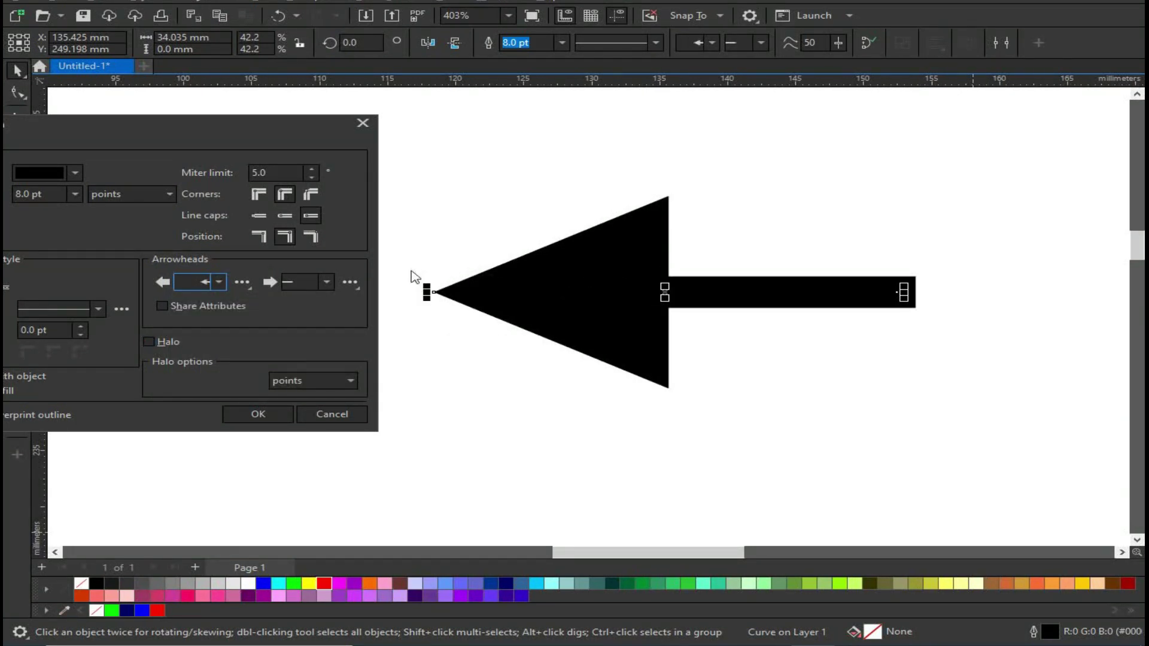
Give the line's end a triple-chevron arrowhead in the outline settings, after trying the notched and double-feather arrowheads, and apply the settings
left_click(326, 282)
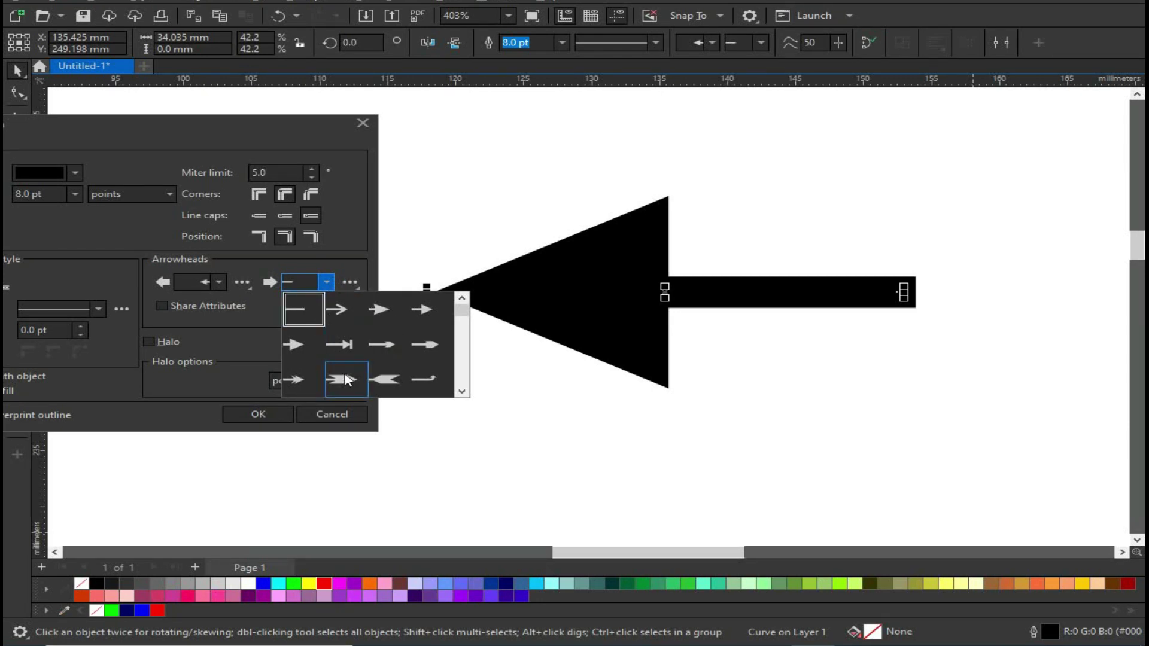
left_click(342, 378)
left_click(326, 282)
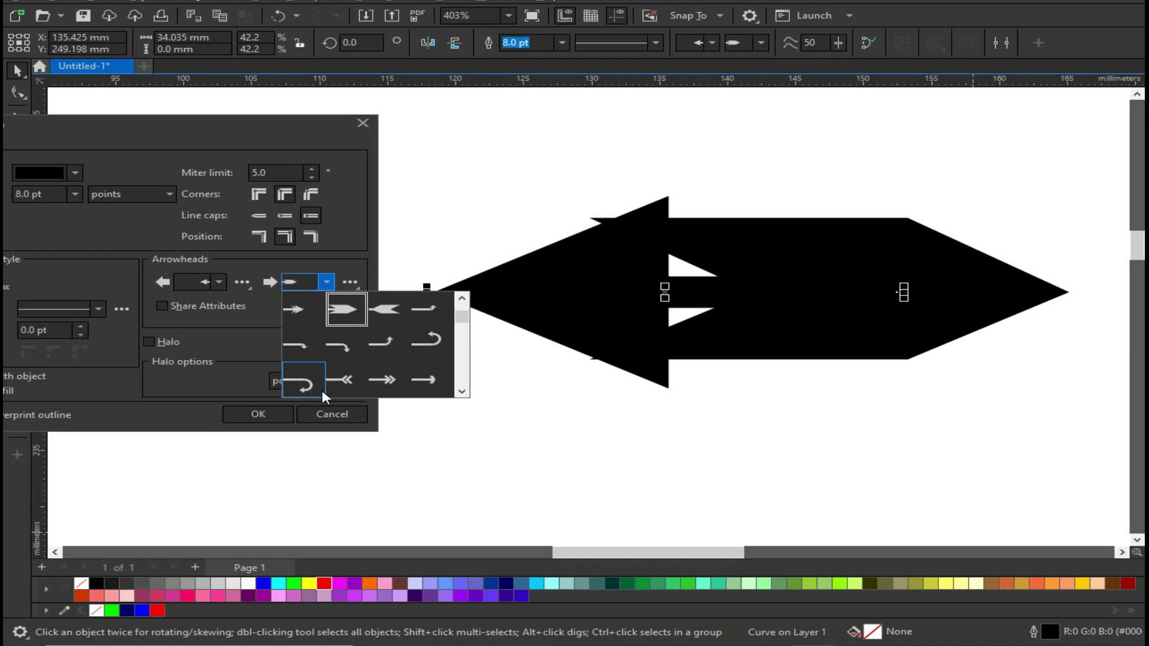
left_click(344, 379)
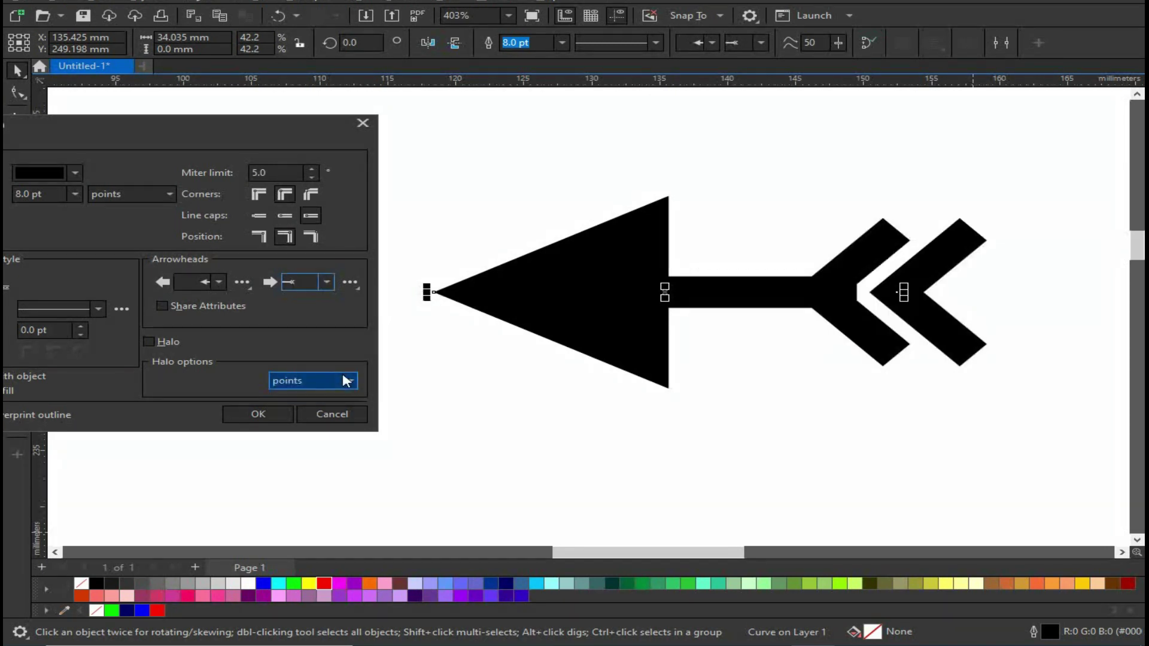
left_click(327, 282)
left_click(353, 382)
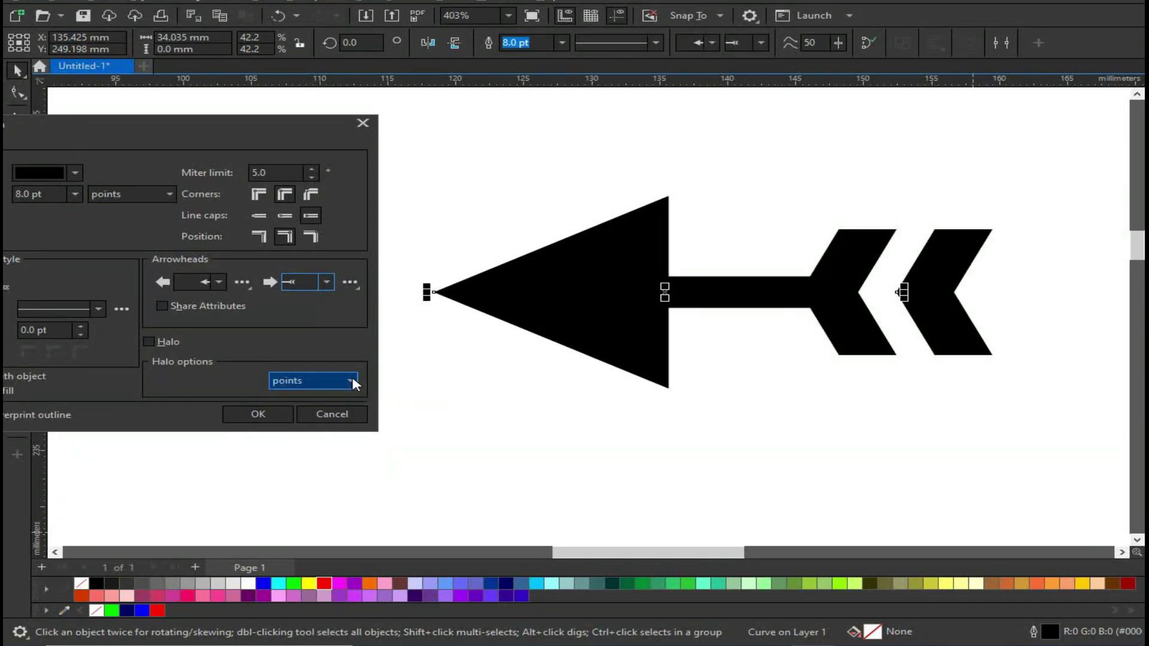
left_click(327, 285)
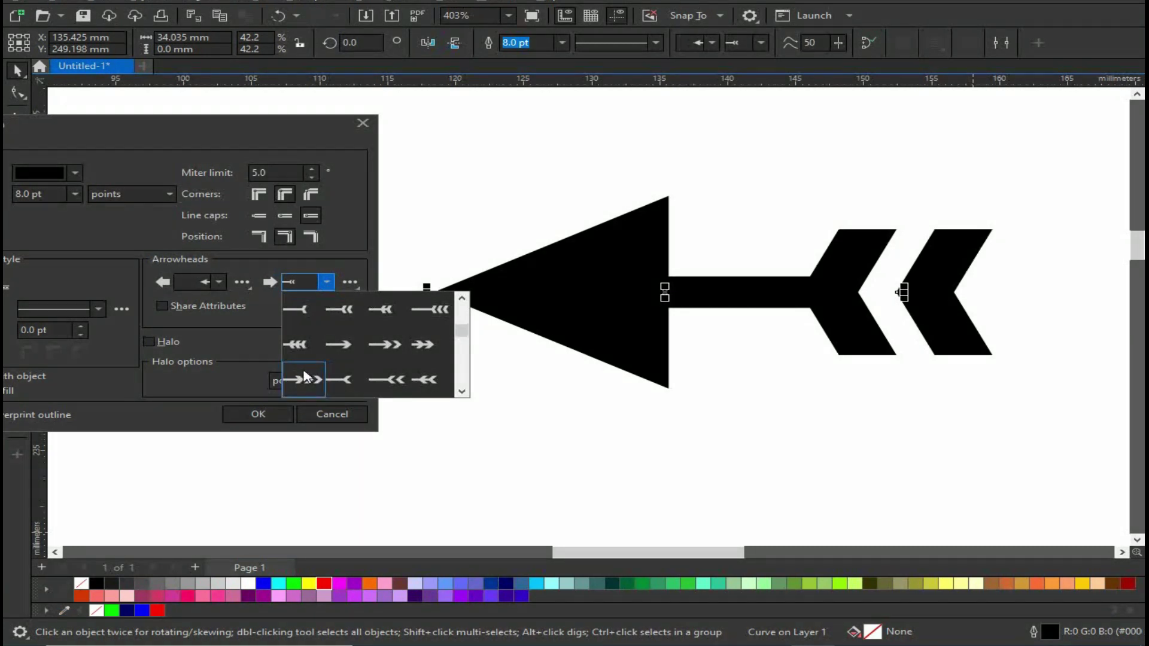
left_click(305, 374)
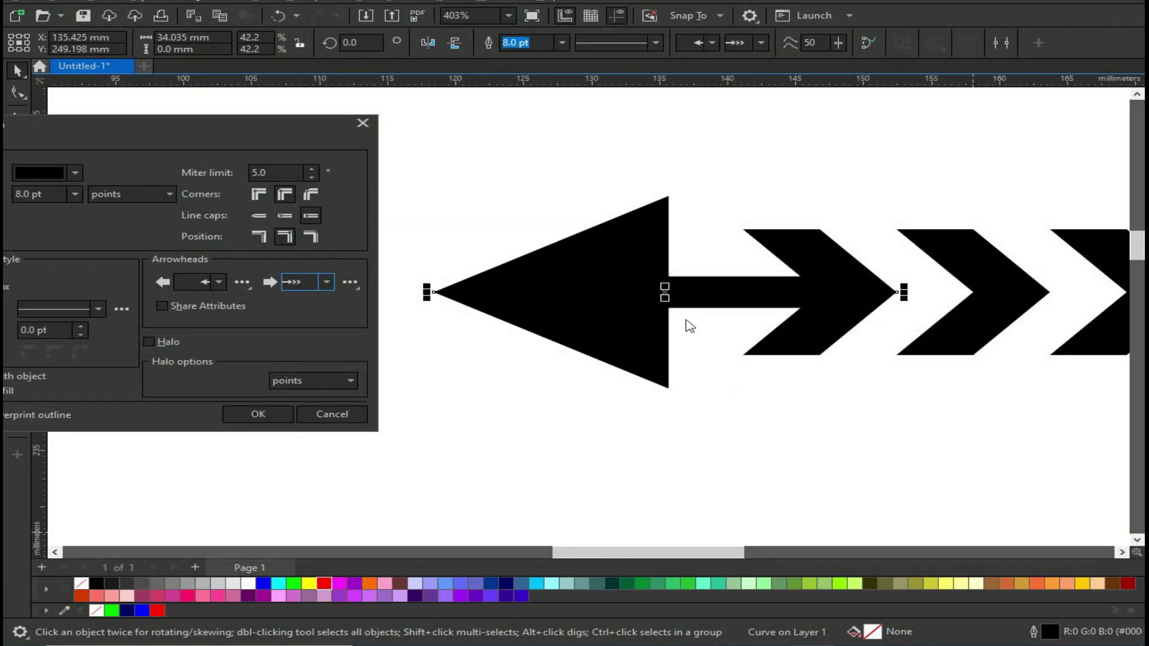
left_click(250, 415)
Set the line's curve smoothness to 27 and give its start the wide notched solid arrowhead
scroll(602, 333, "down", 2)
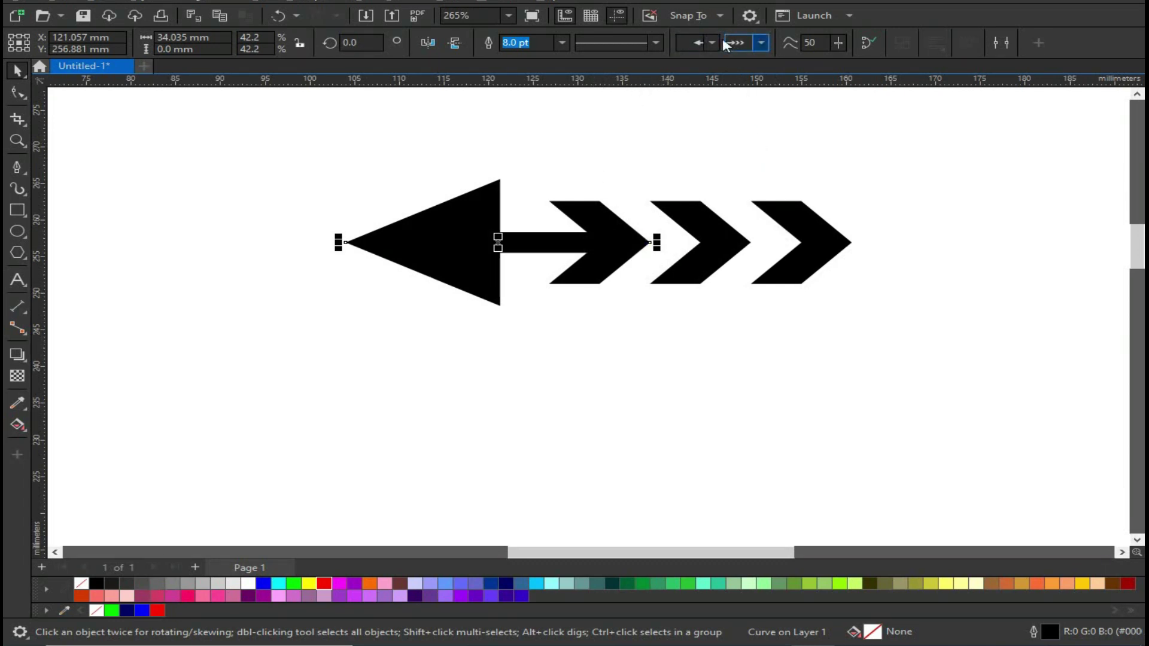
left_click(837, 46)
left_click(712, 42)
left_click(738, 121)
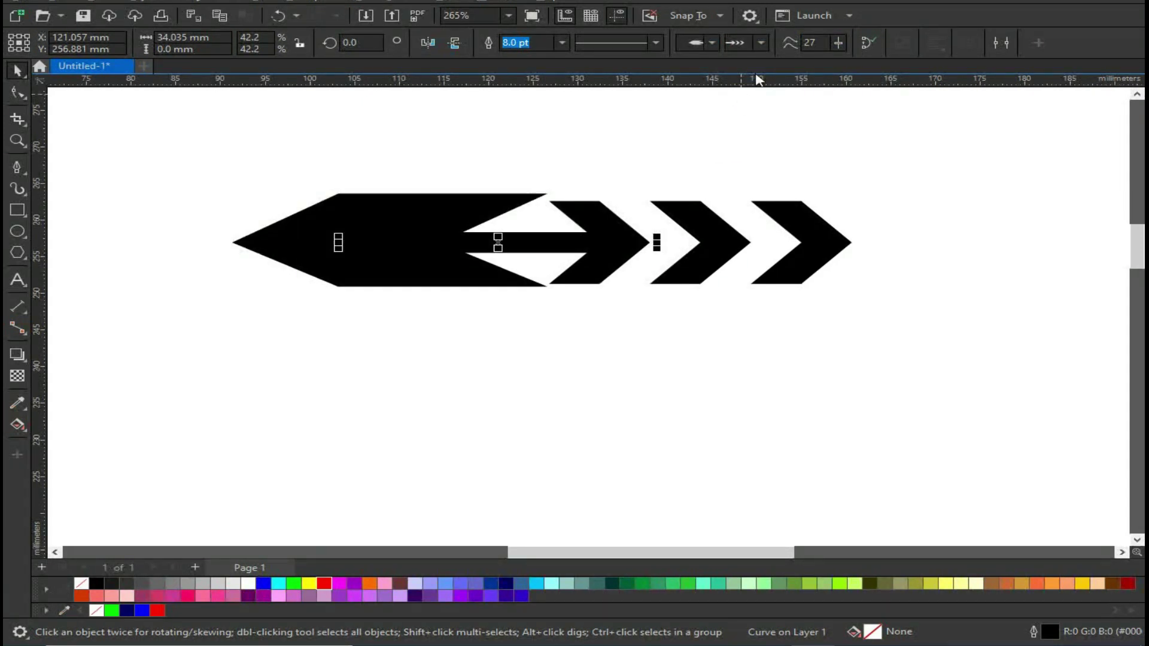
Give the line's end the starburst arrowhead and its start the round spoked-wheel arrowhead
left_click(761, 43)
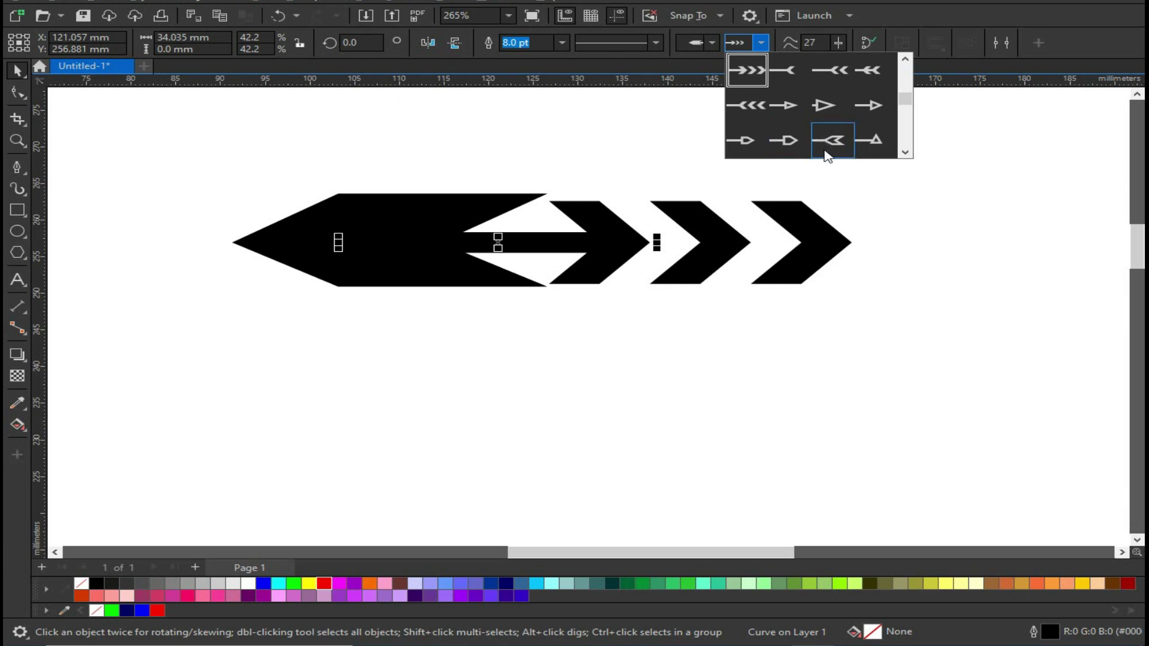
left_click_drag(903, 98, 907, 149)
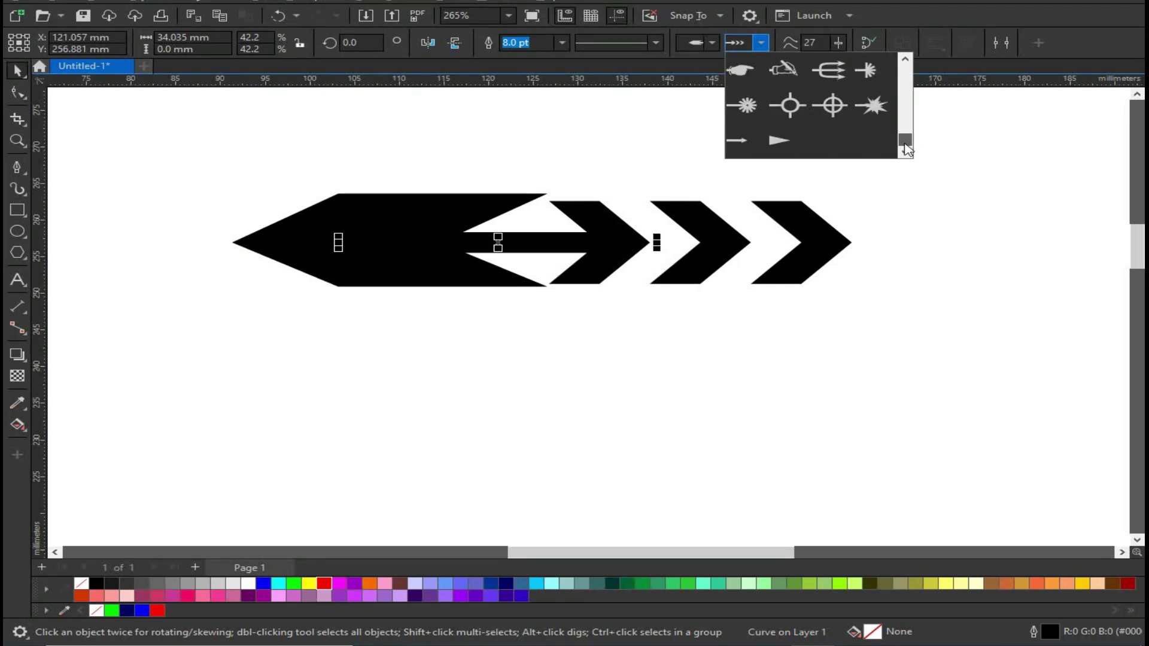
left_click(878, 120)
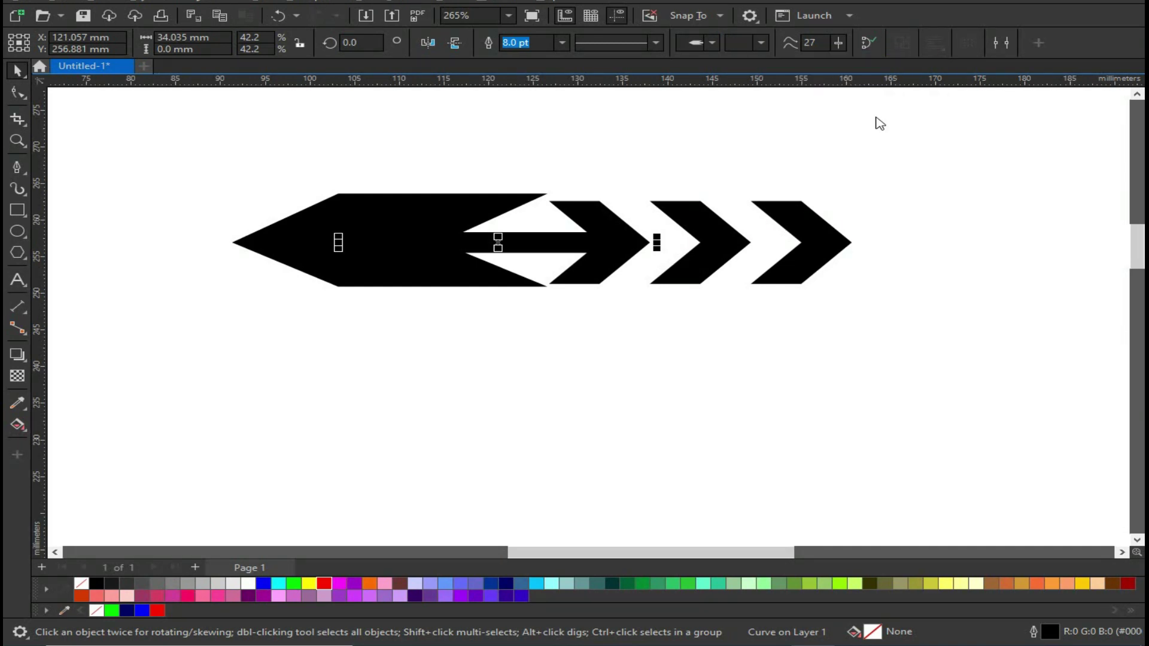
left_click(710, 44)
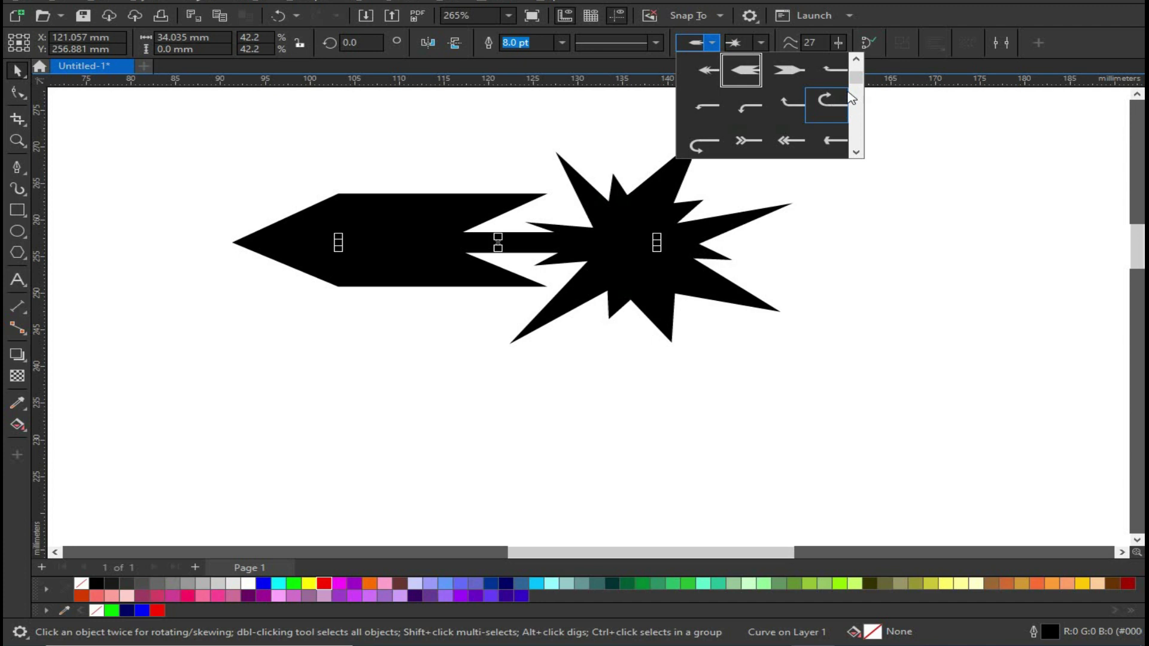
left_click_drag(856, 76, 857, 143)
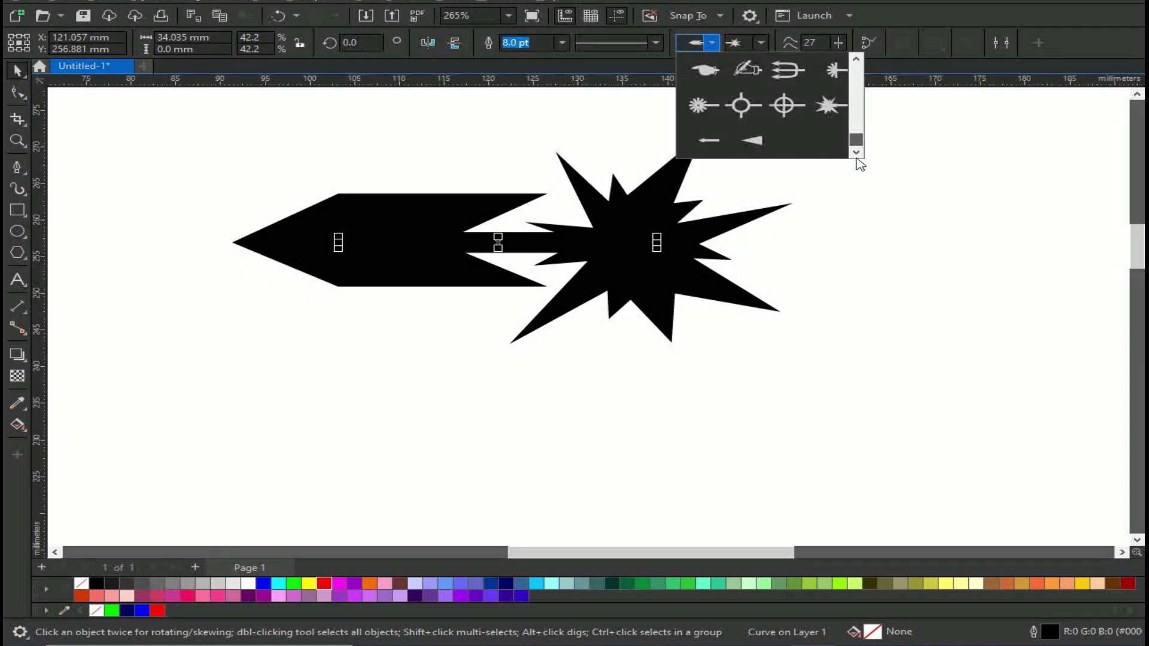
left_click(698, 106)
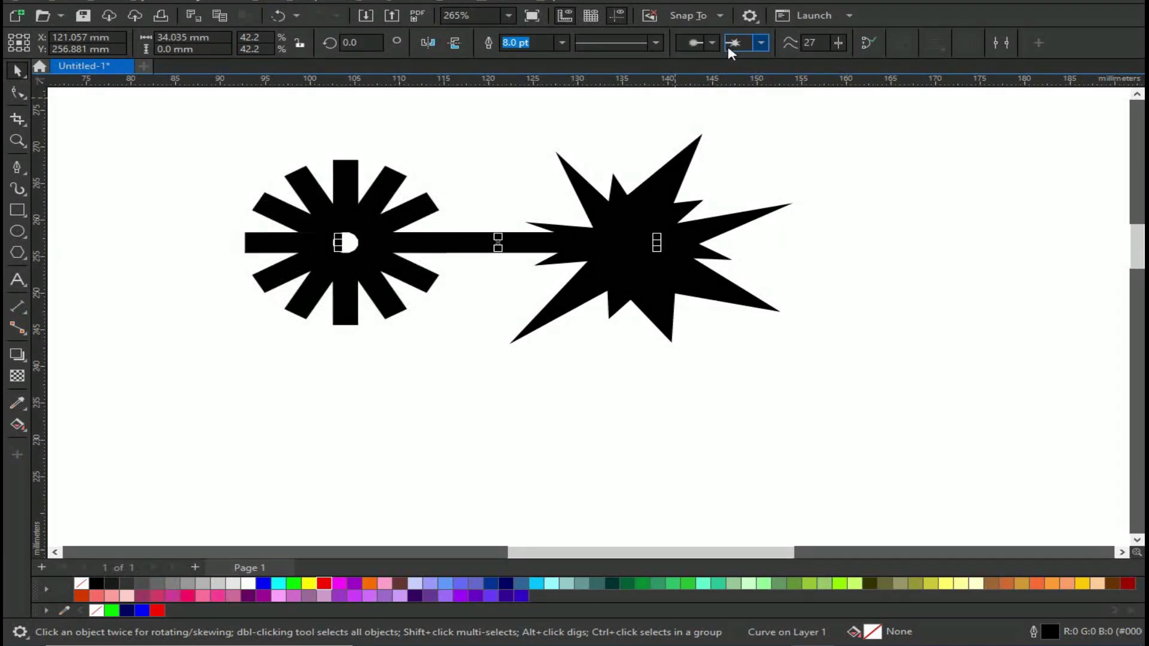
Replace the line's end arrowhead with the small solid triangle, after trying the long wedge arrowhead, and deselect the line
left_click(761, 43)
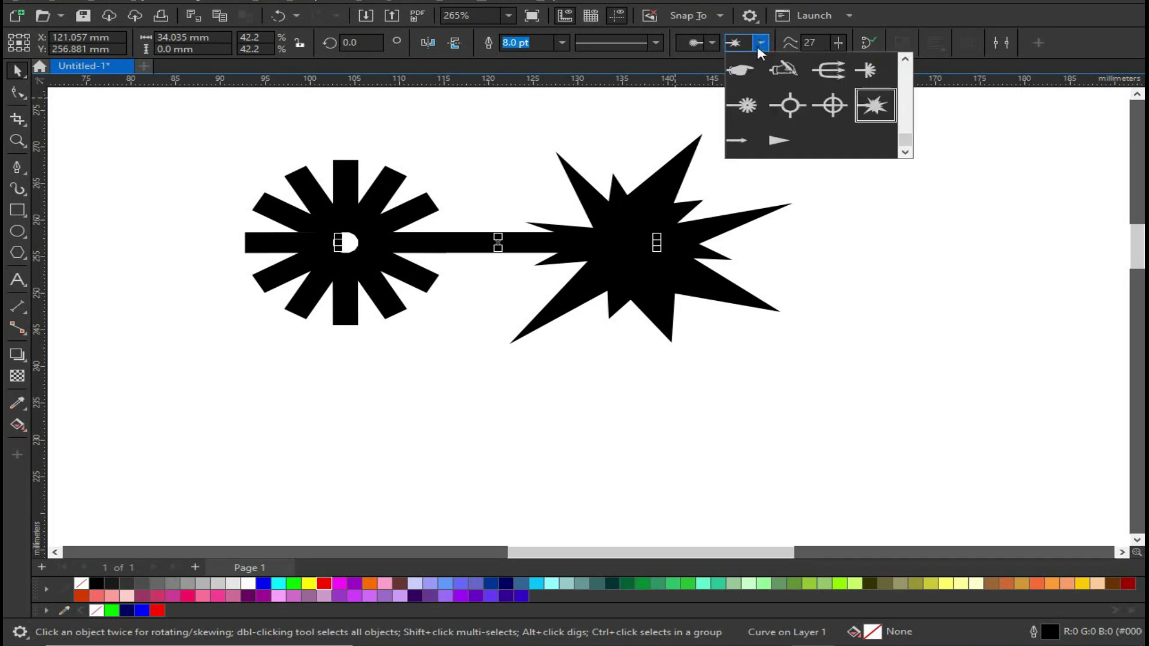
left_click(778, 146)
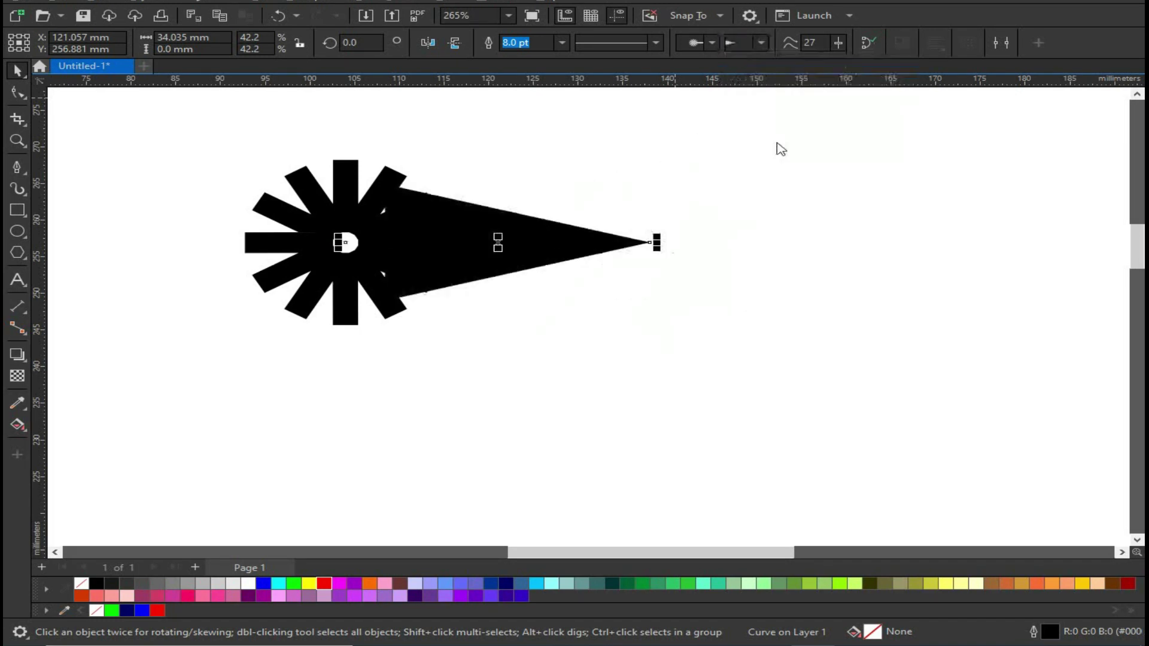
left_click(759, 47)
left_click(747, 140)
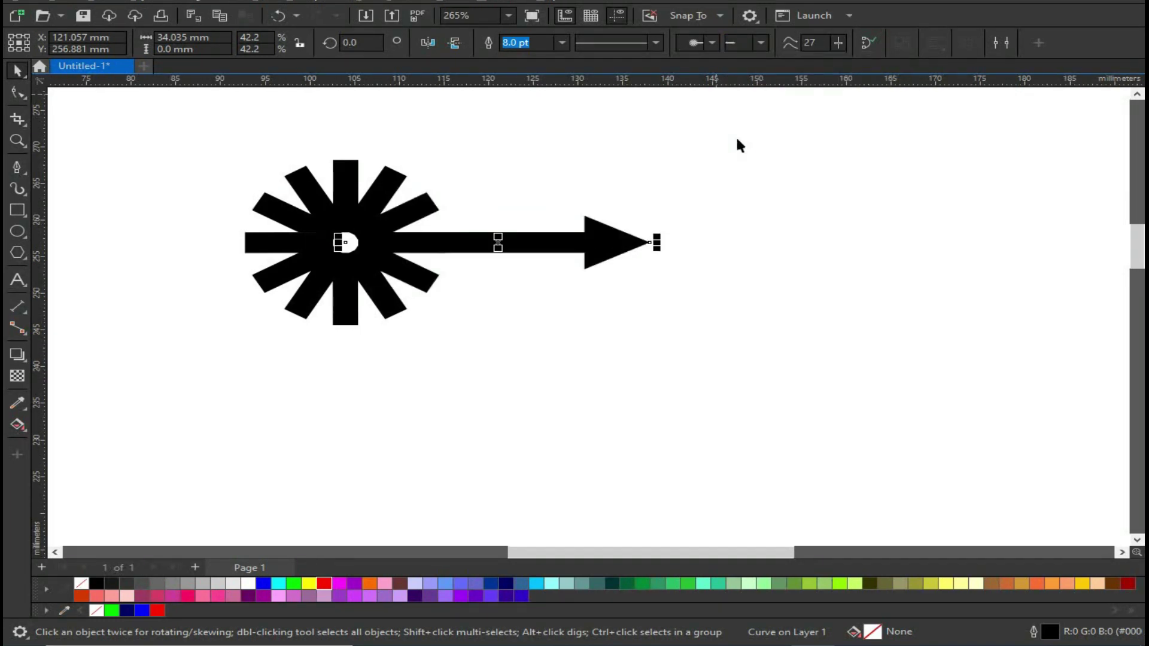
left_click(744, 207)
Move the arrow line to the upper-left area of the page and deselect it
scroll(747, 204, "down", 2)
scroll(751, 214, "down", 1)
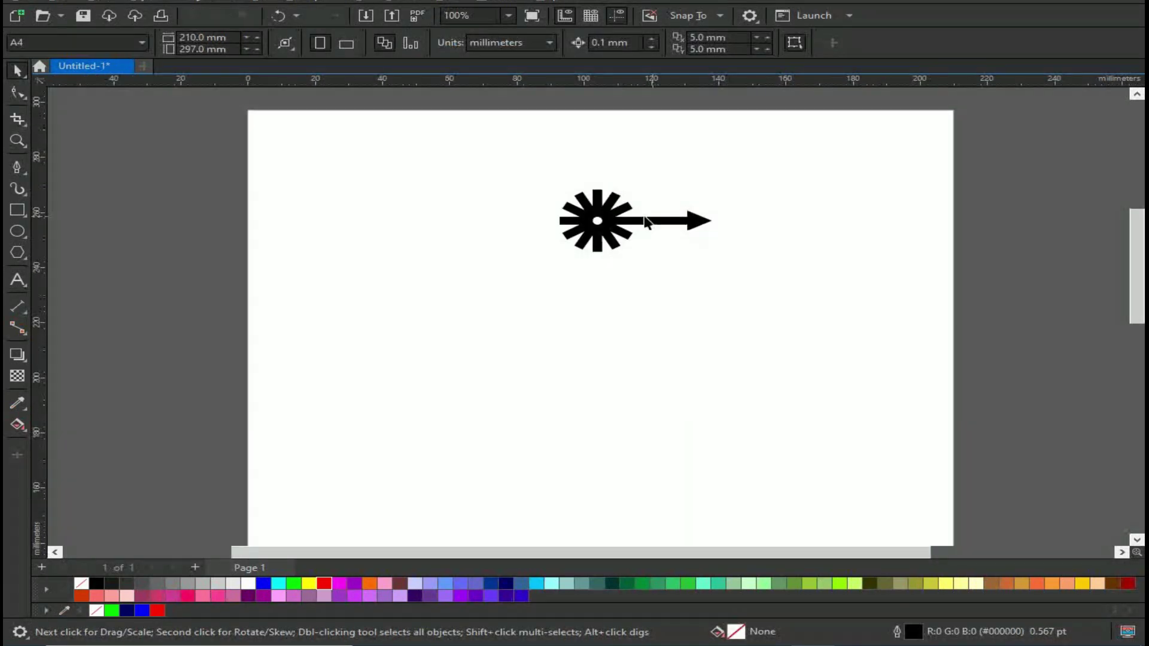
left_click(607, 217)
left_click_drag(607, 216, 406, 159)
left_click(529, 237)
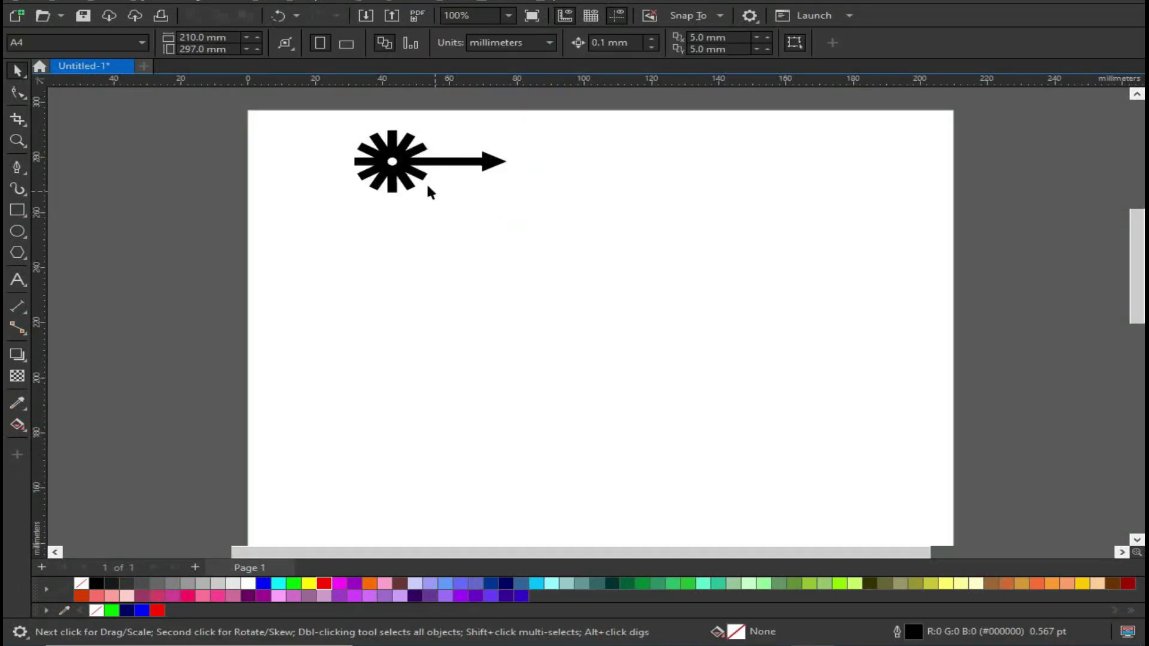
Set the arrow line's outline color to red, leaving the document's default colors as they are
left_click(325, 581)
left_click(680, 413)
left_click(417, 169)
right_click(325, 581)
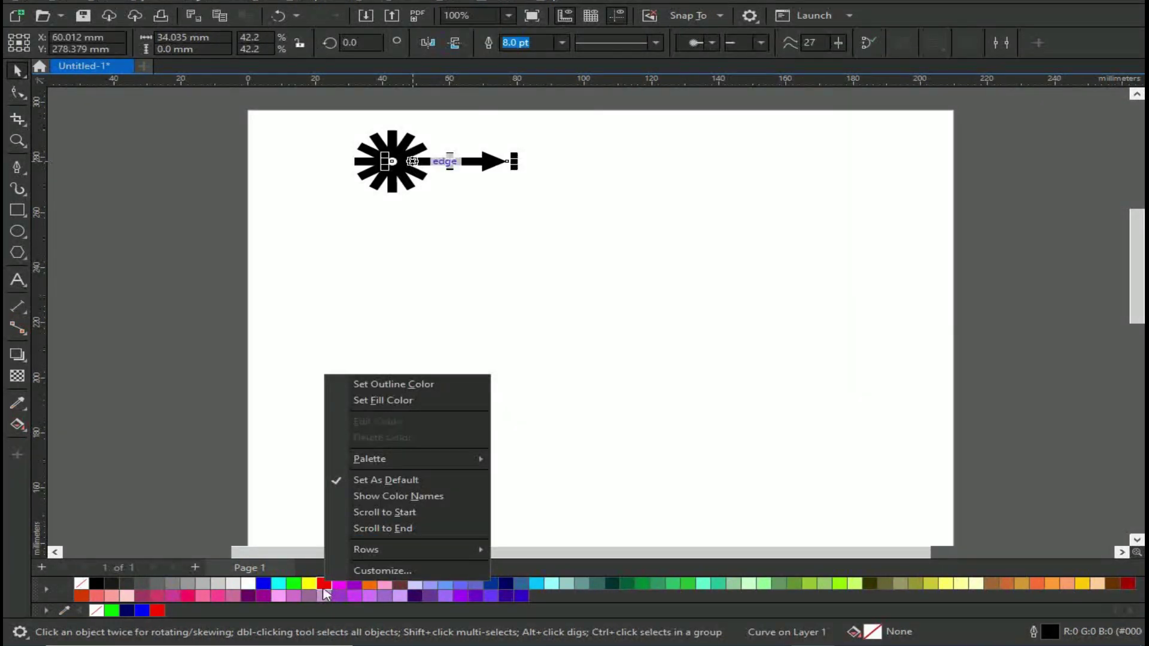
left_click(393, 384)
left_click(464, 403)
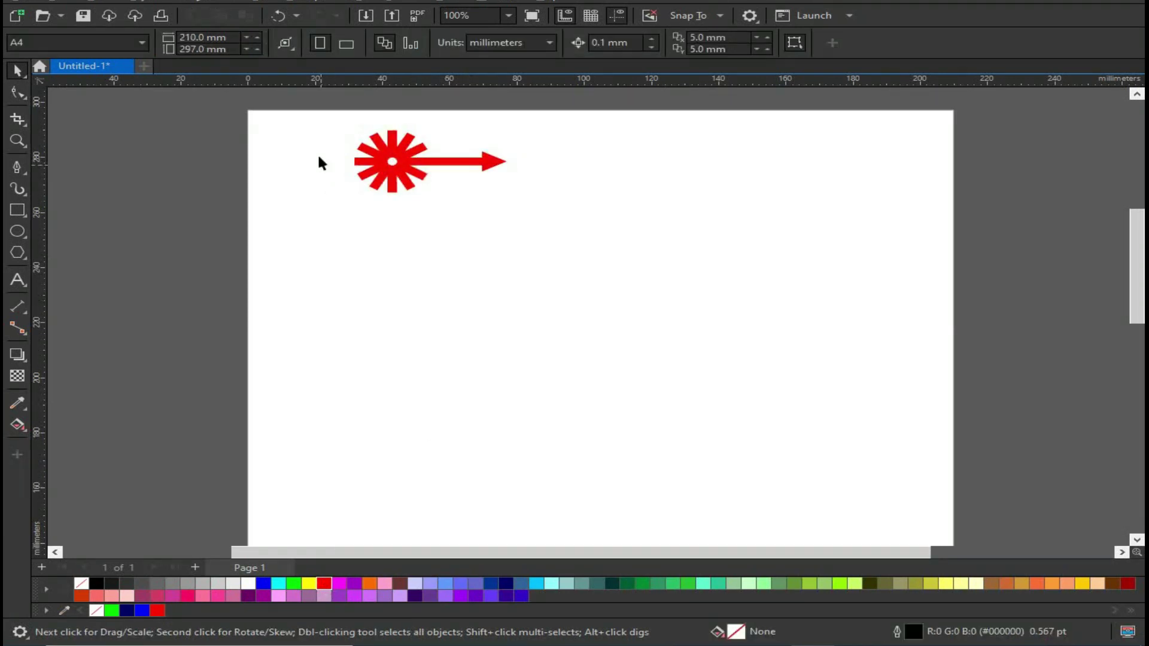
Set the arrow line's outline color to dark navy blue, after trying magenta and purple, and deselect it
scroll(342, 146, "up", 3)
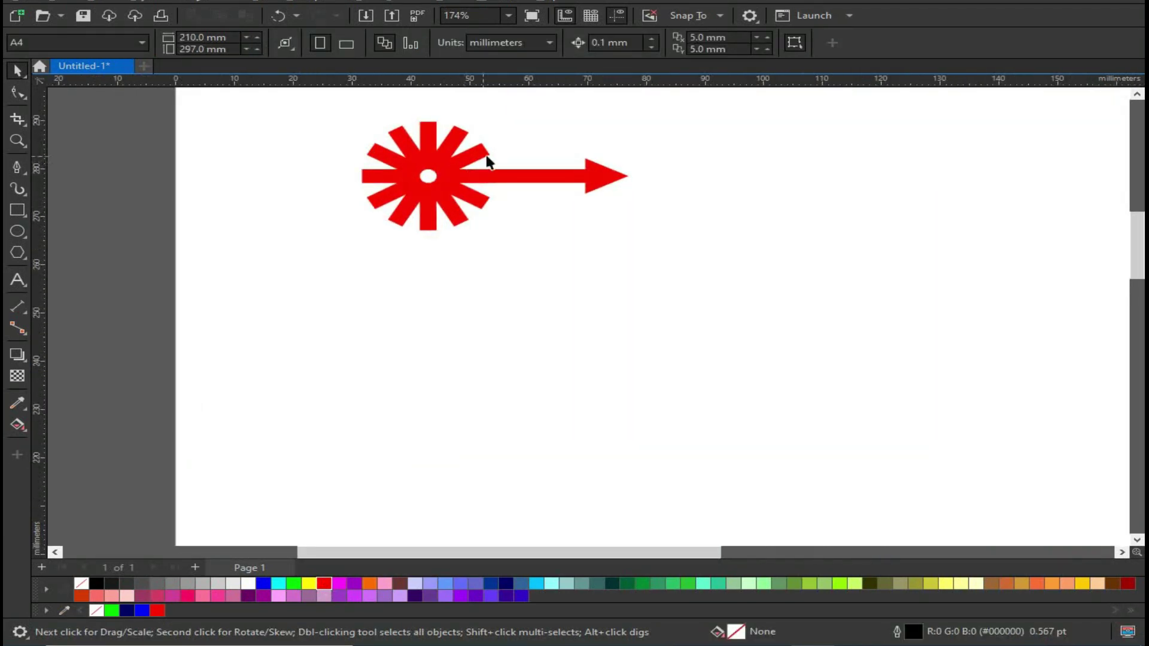
left_click(329, 585)
left_click(678, 412)
scroll(688, 133, "up", 1)
left_click_drag(688, 132, 761, 110)
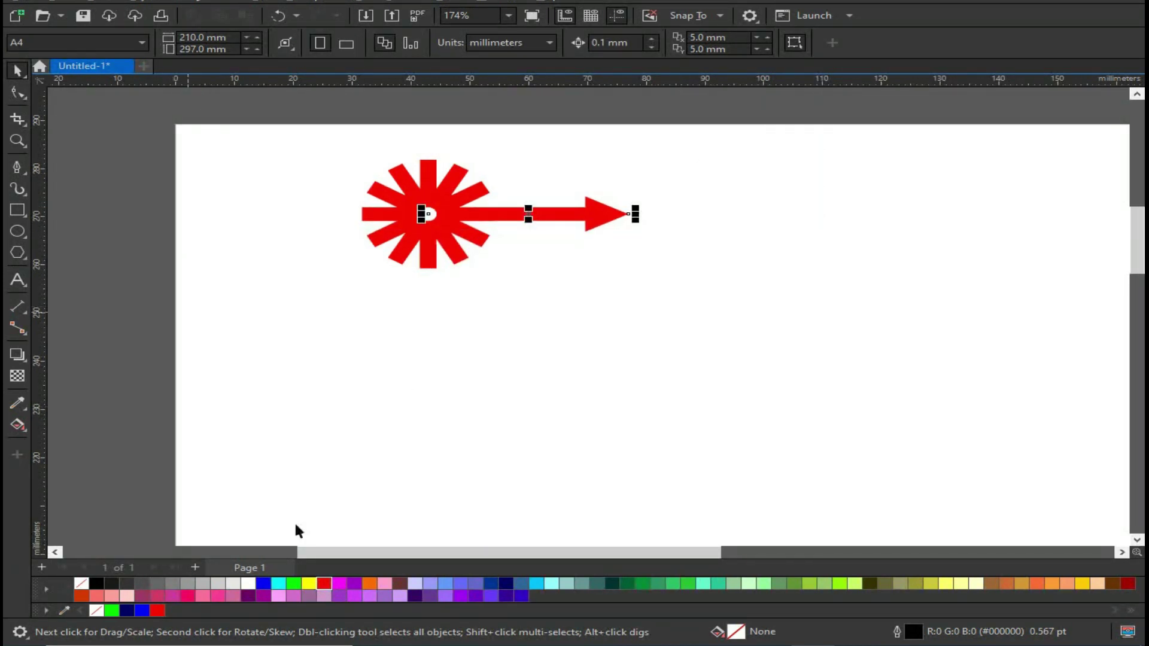
left_click(345, 582)
left_click(352, 584)
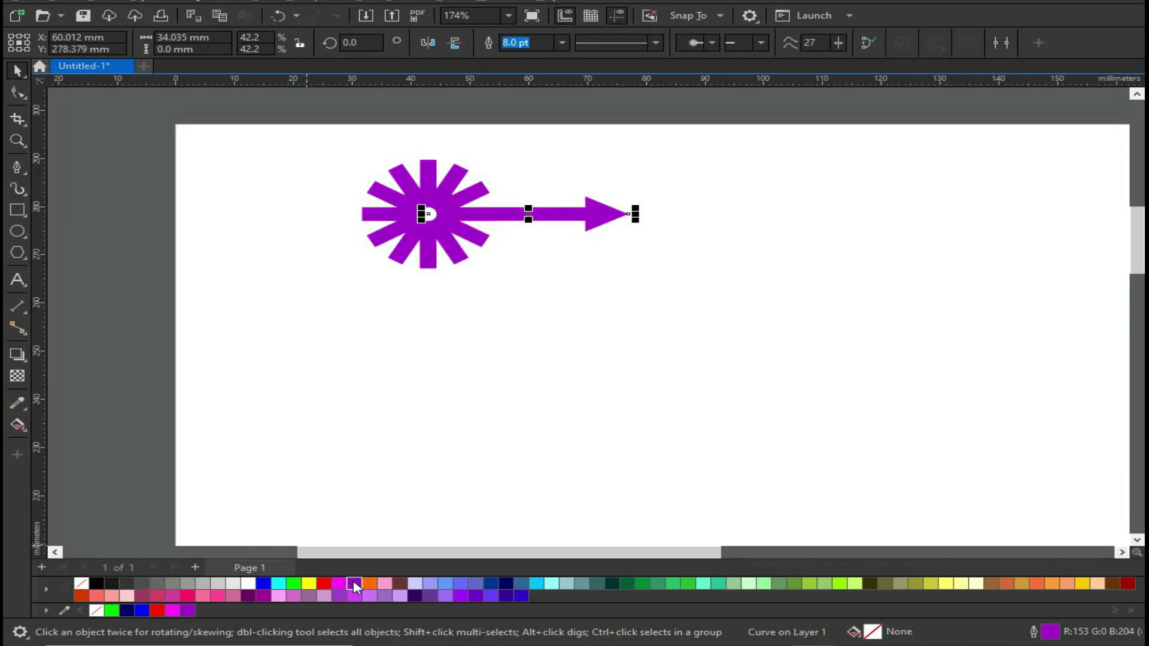
left_click(504, 583)
left_click(528, 436)
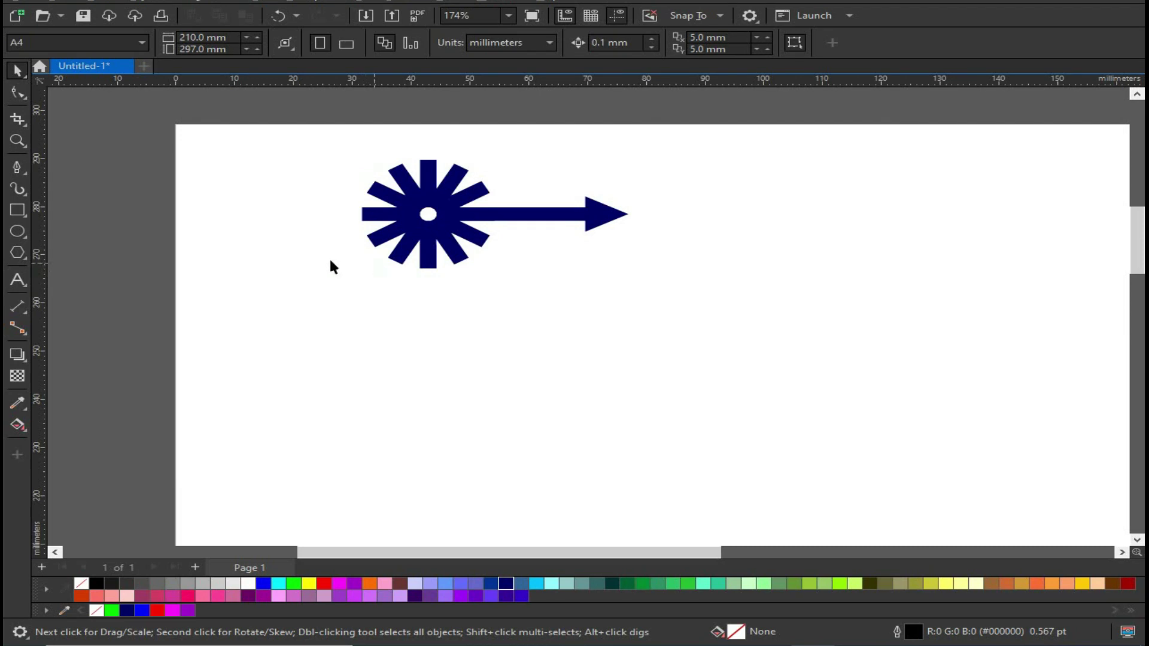
Add the artistic text "outline" below the arrow line
left_click(19, 280)
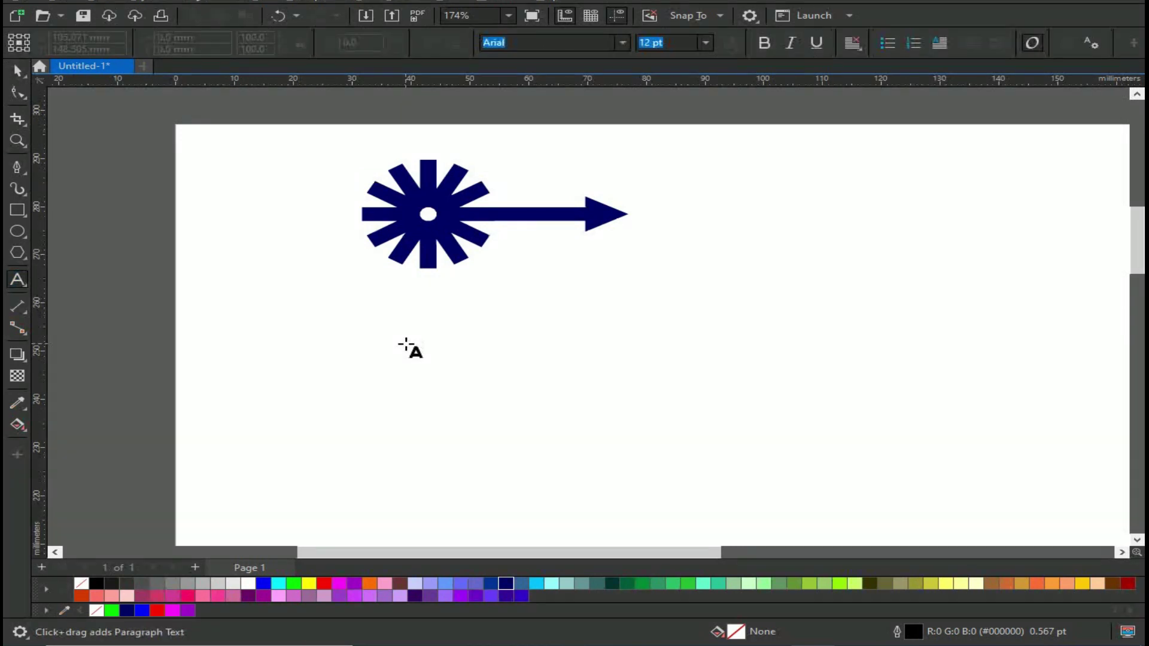
left_click(405, 340)
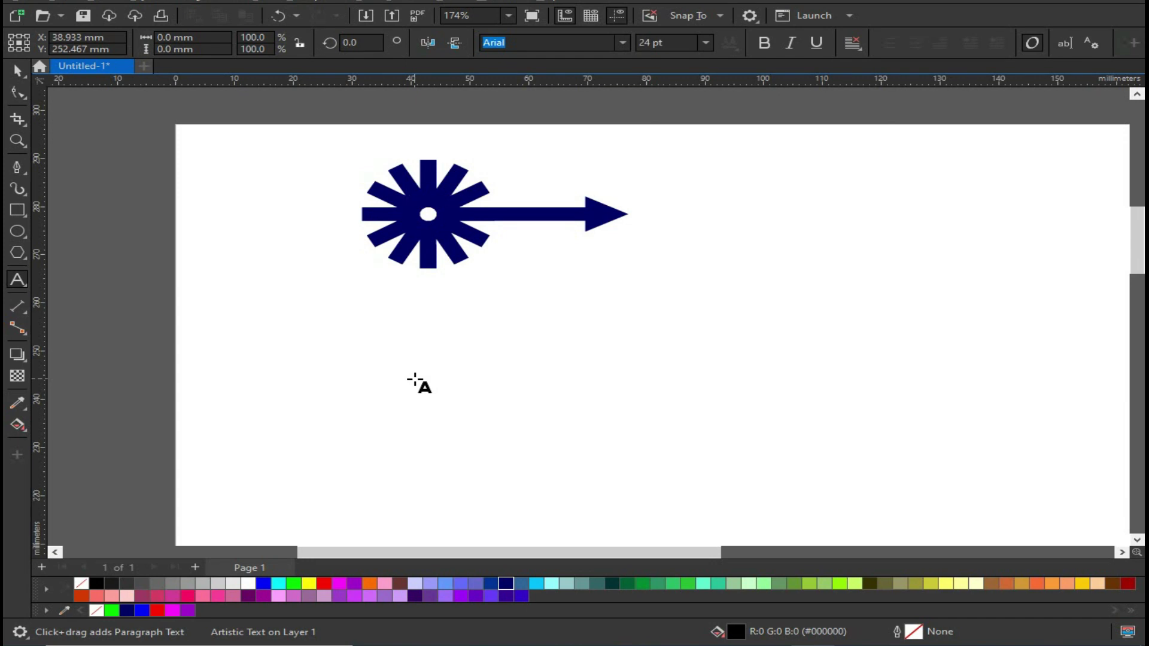
type("out")
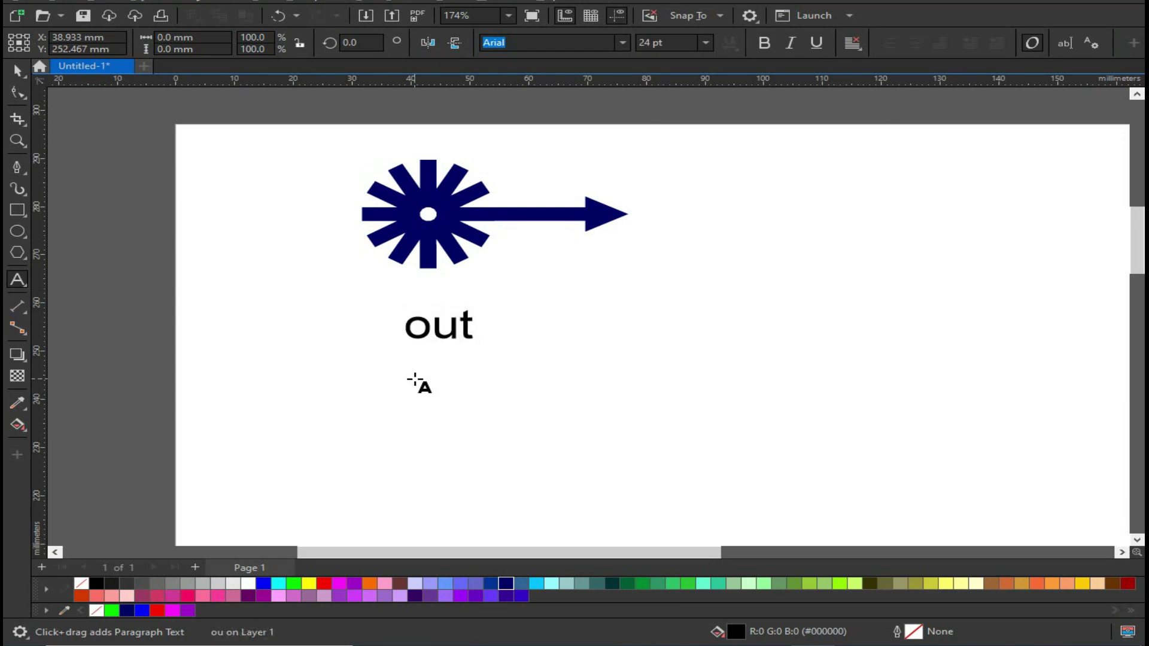
type("3")
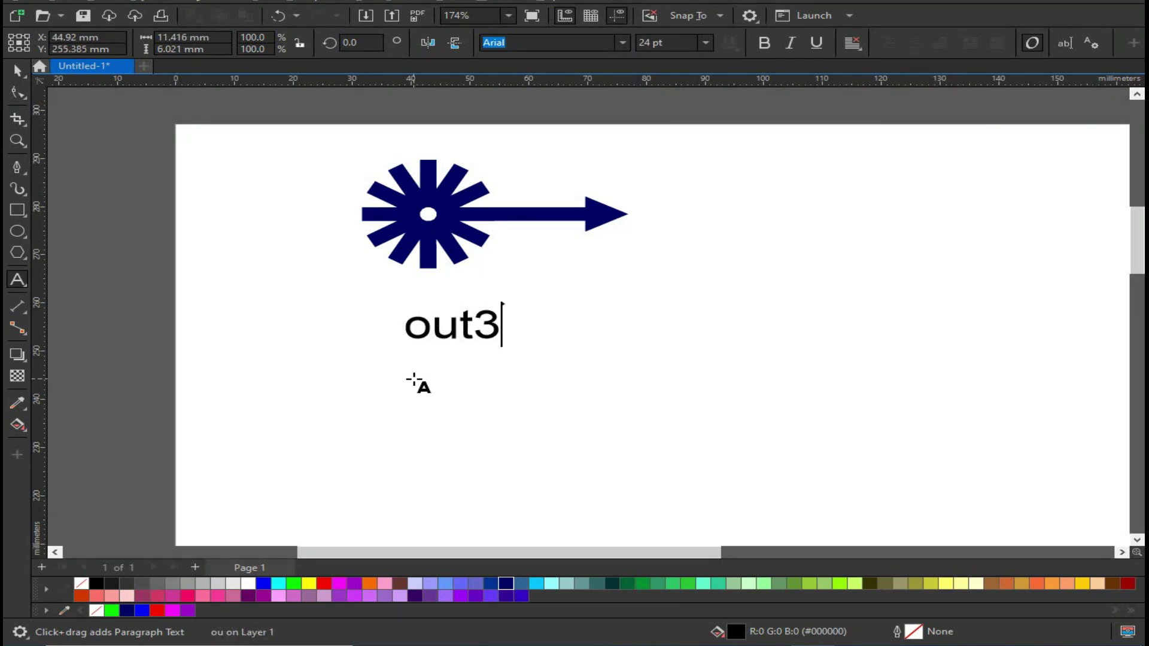
key("BackSpace")
type("line")
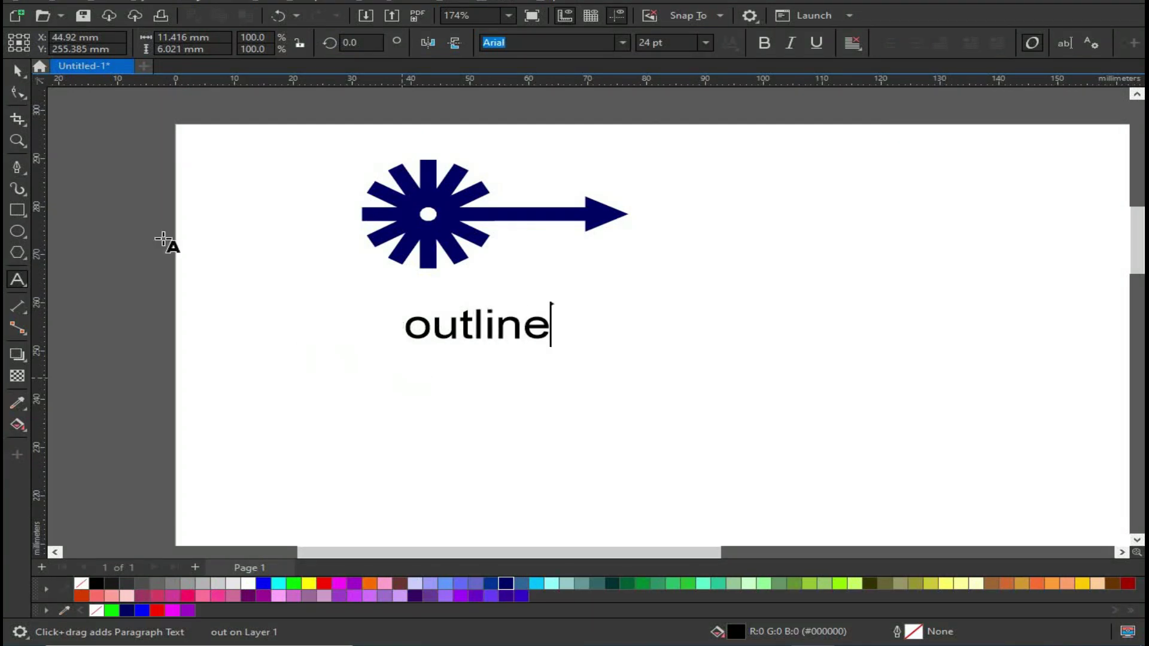
Enlarge the "outline" text to about 72 mm wide and set its font to Swis721 BlkCn BT
left_click(17, 71)
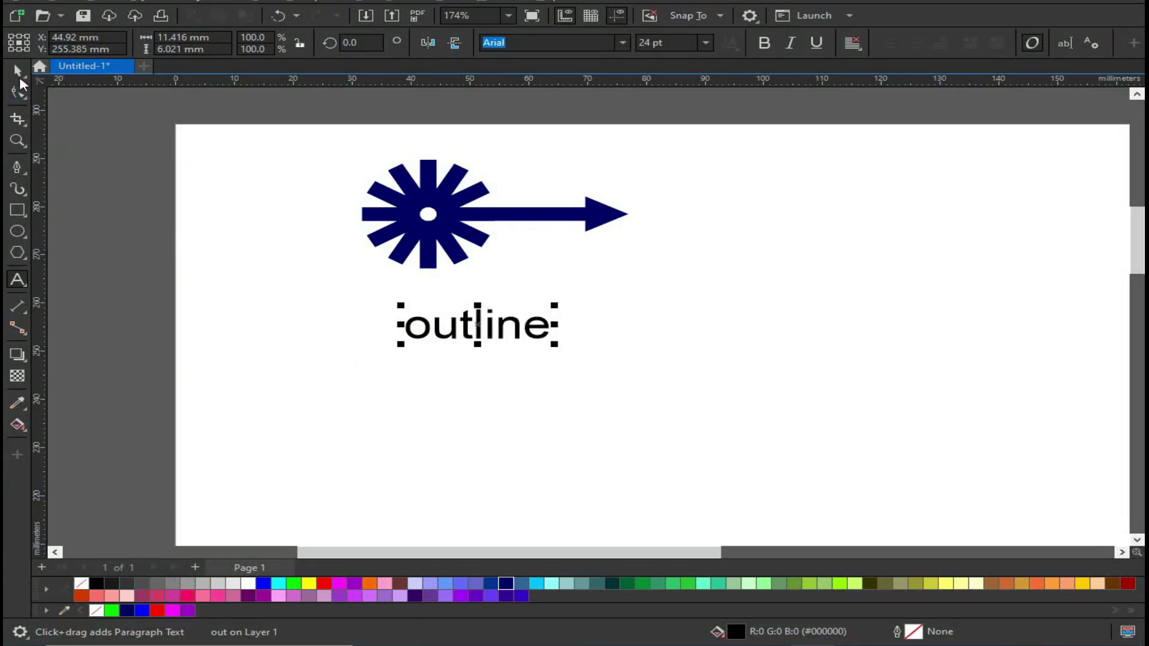
left_click_drag(568, 352, 849, 418)
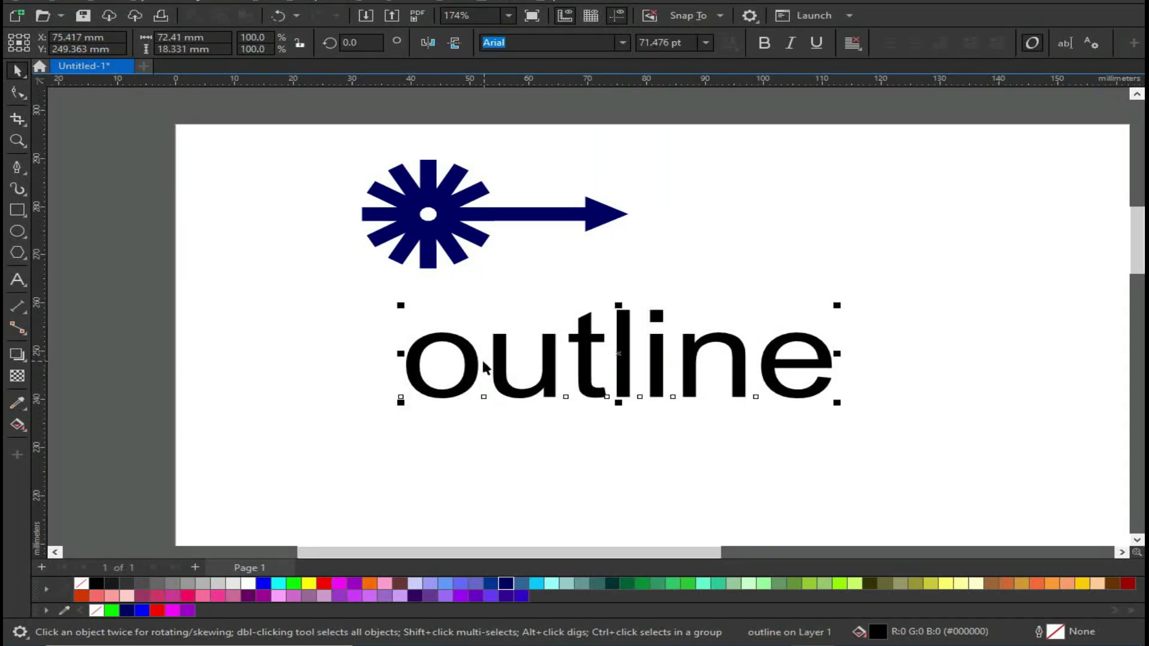
left_click(625, 42)
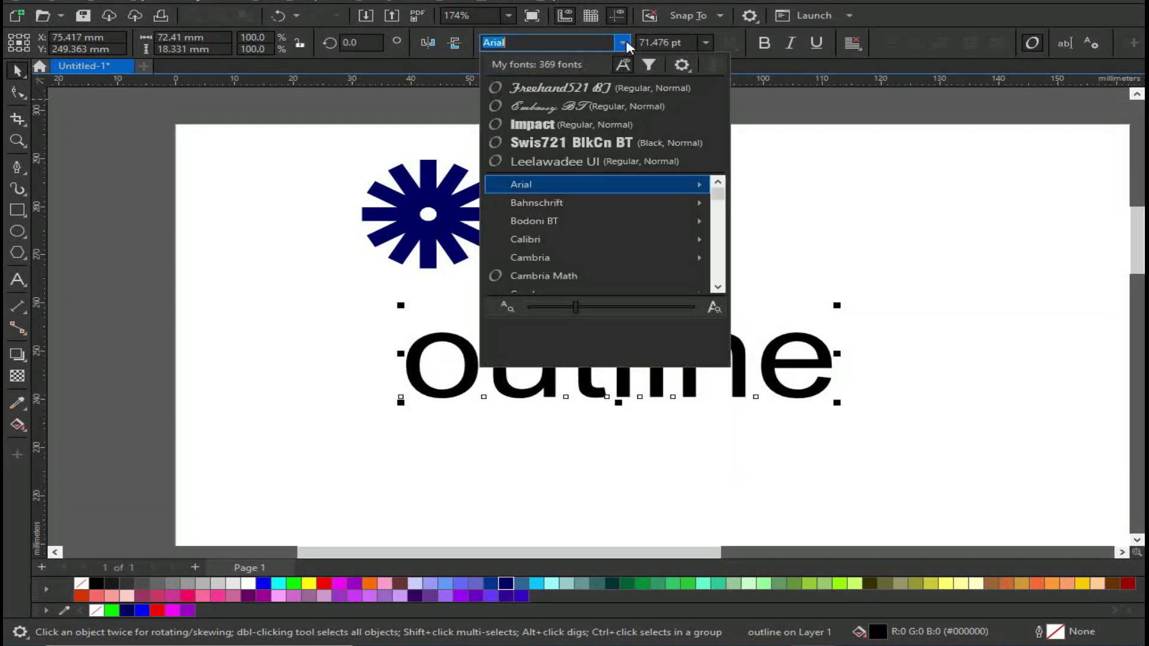
left_click(583, 145)
Capitalize the first letter of the artistic text so it reads "Outline"
left_click(622, 350)
double_click(460, 349)
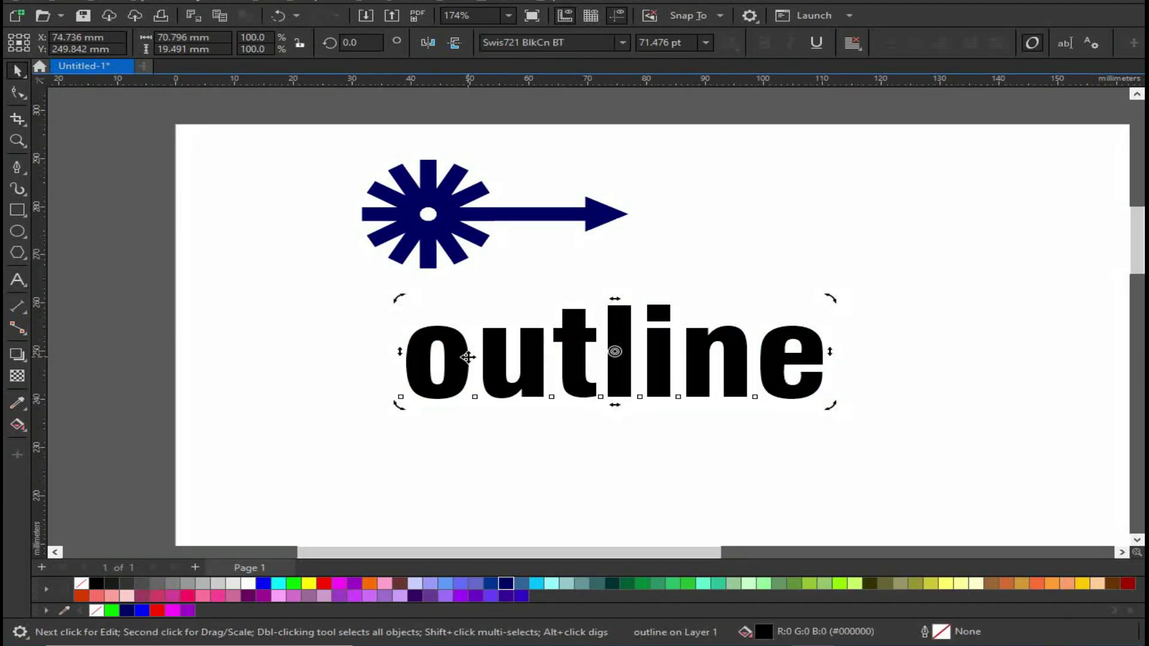
key("BackSpace")
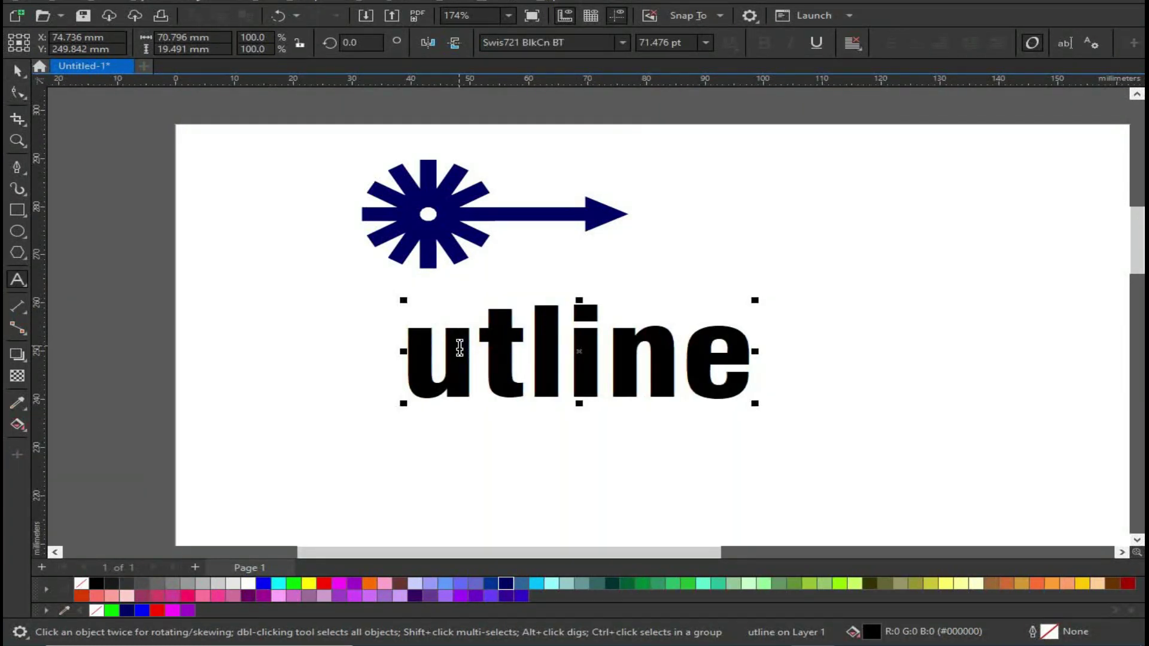
type("O")
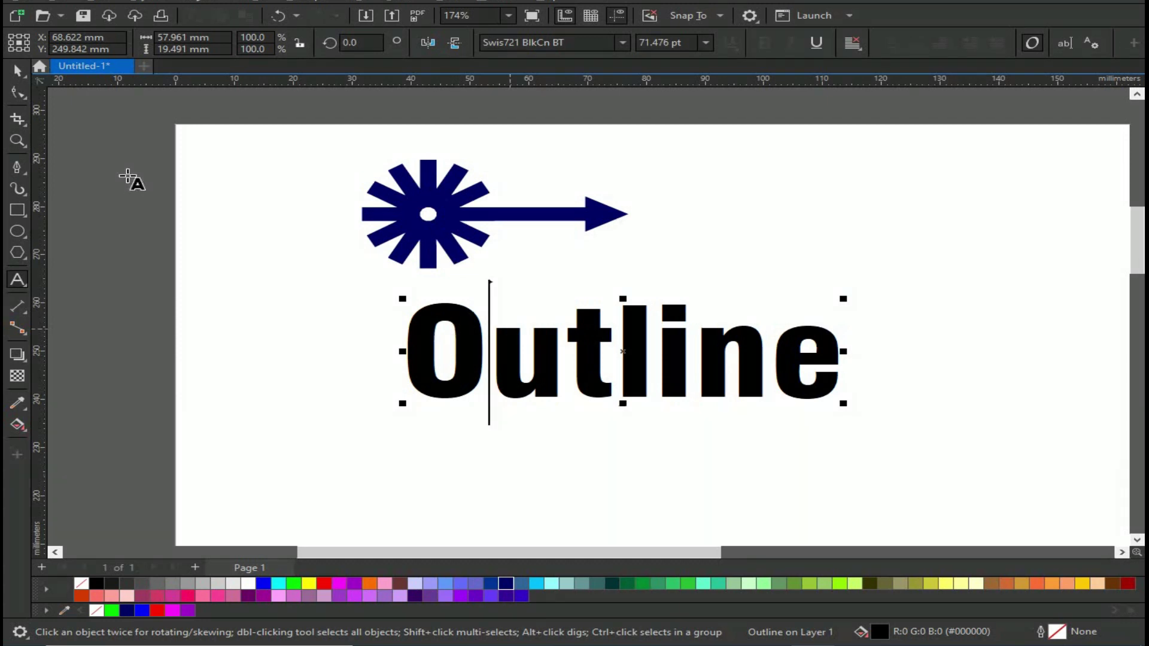
left_click(18, 72)
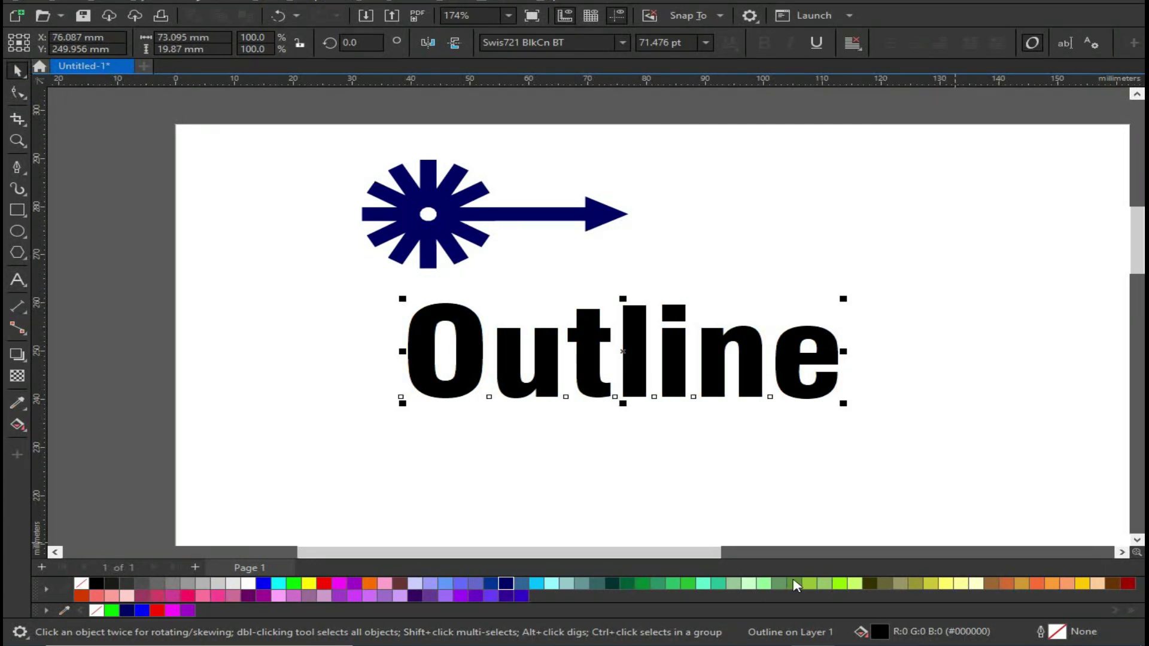
Give the "Outline" text a blue outline with a width of 4.0 pt
right_click(262, 583)
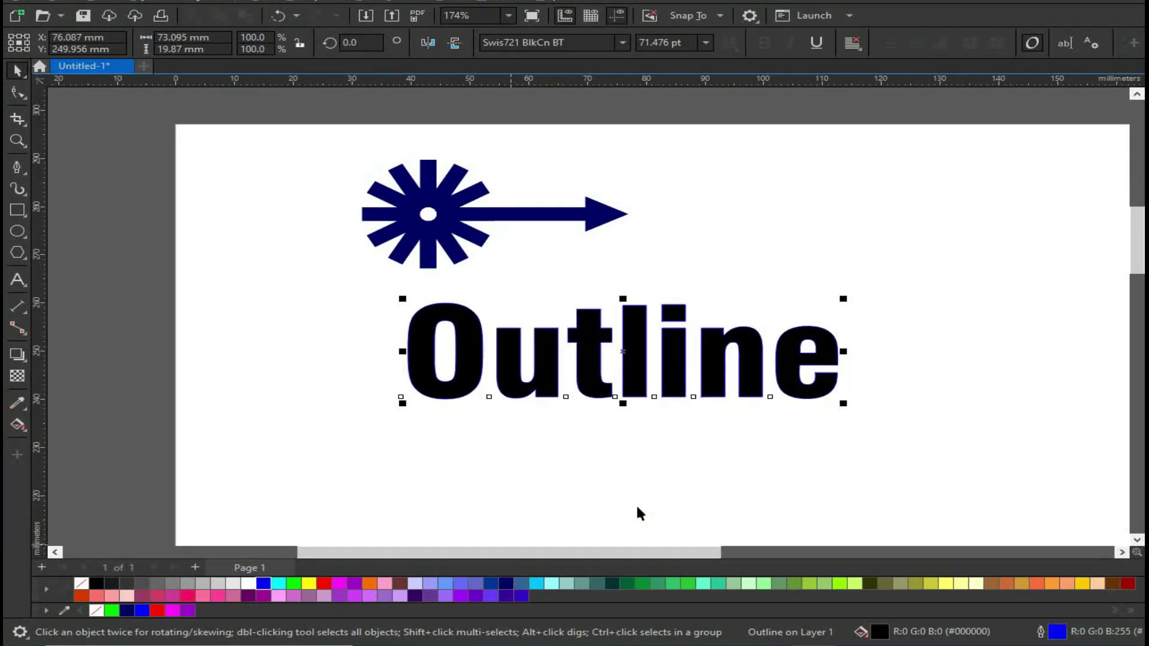
double_click(1057, 632)
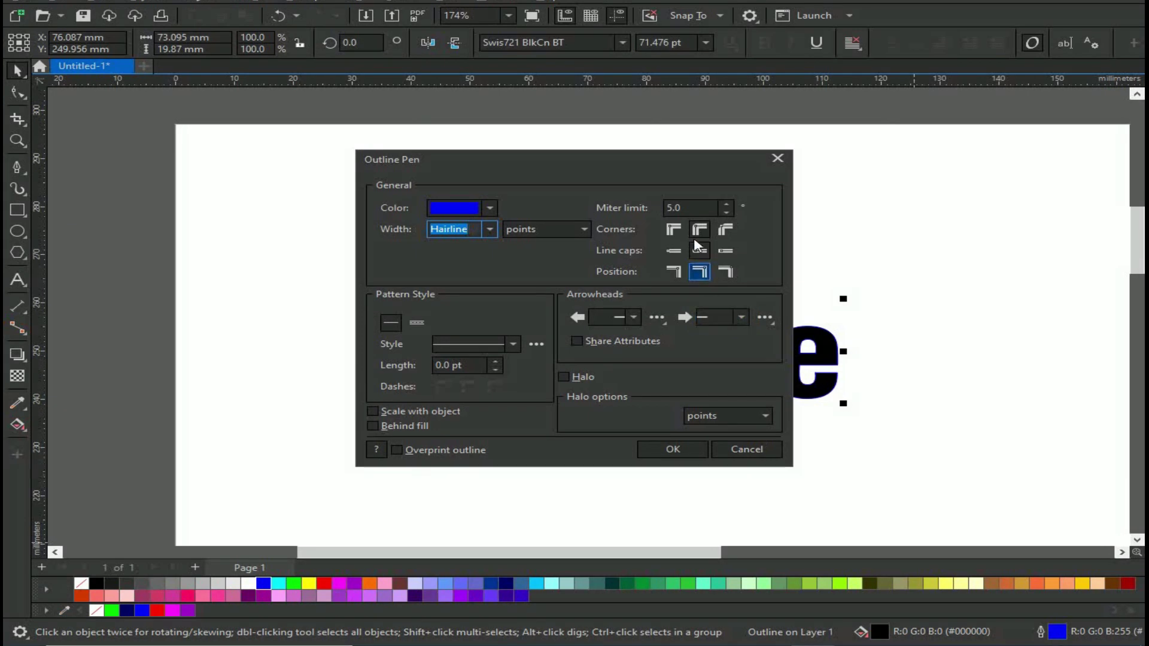
left_click_drag(727, 157, 417, 138)
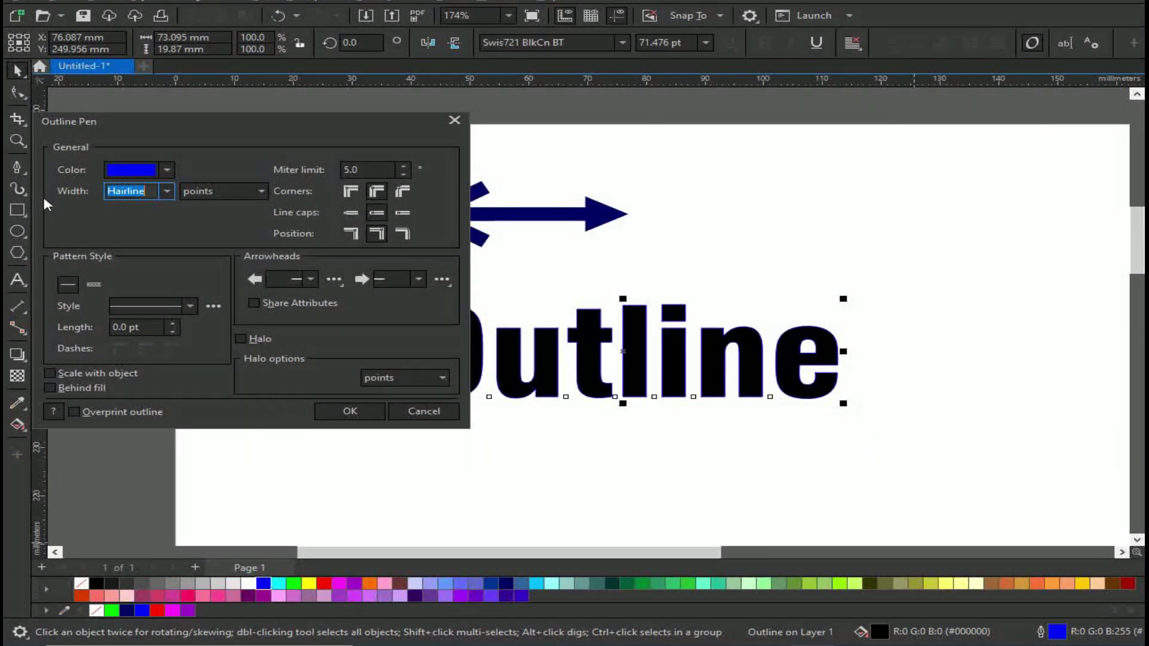
left_click(167, 192)
left_click(151, 296)
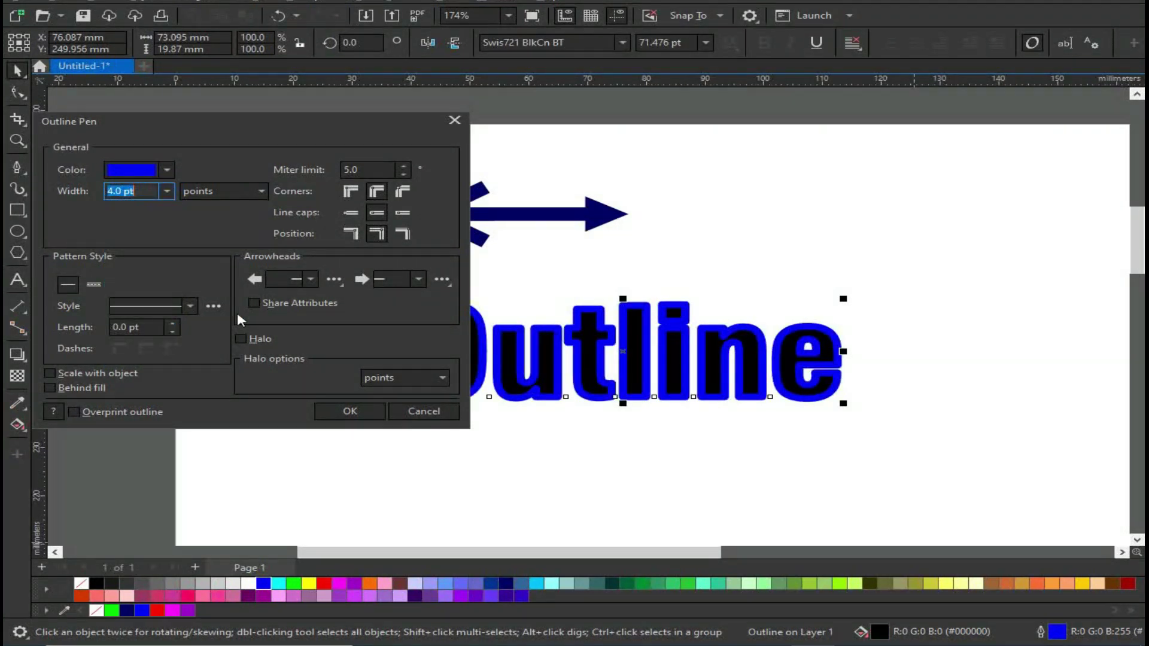
left_click(352, 411)
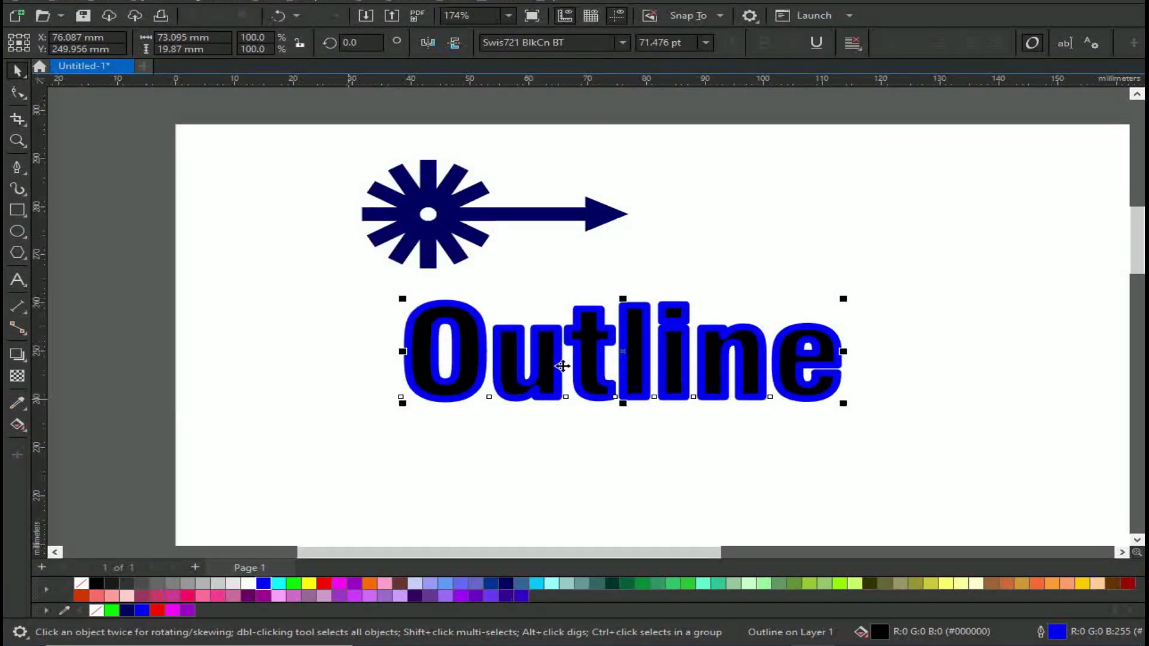
Duplicate the blue-outlined "Outline" text directly below the original
scroll(583, 361, "down", 1)
left_click_drag(583, 362, 596, 449)
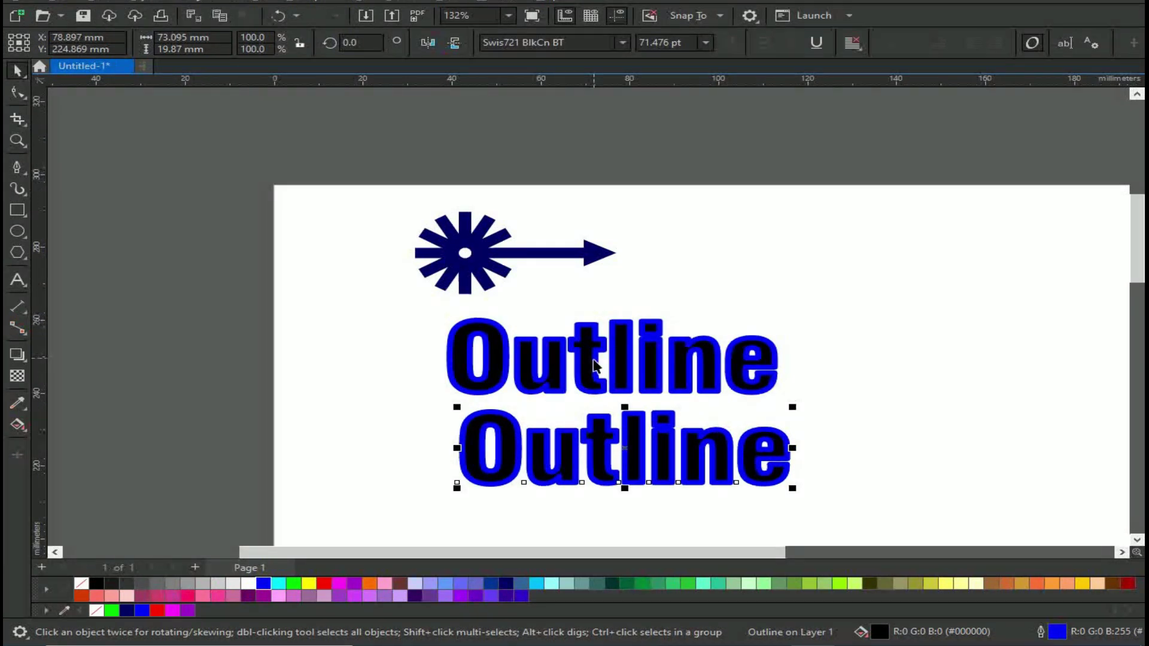
left_click(592, 365, "shift")
scroll(679, 411, "up", 2)
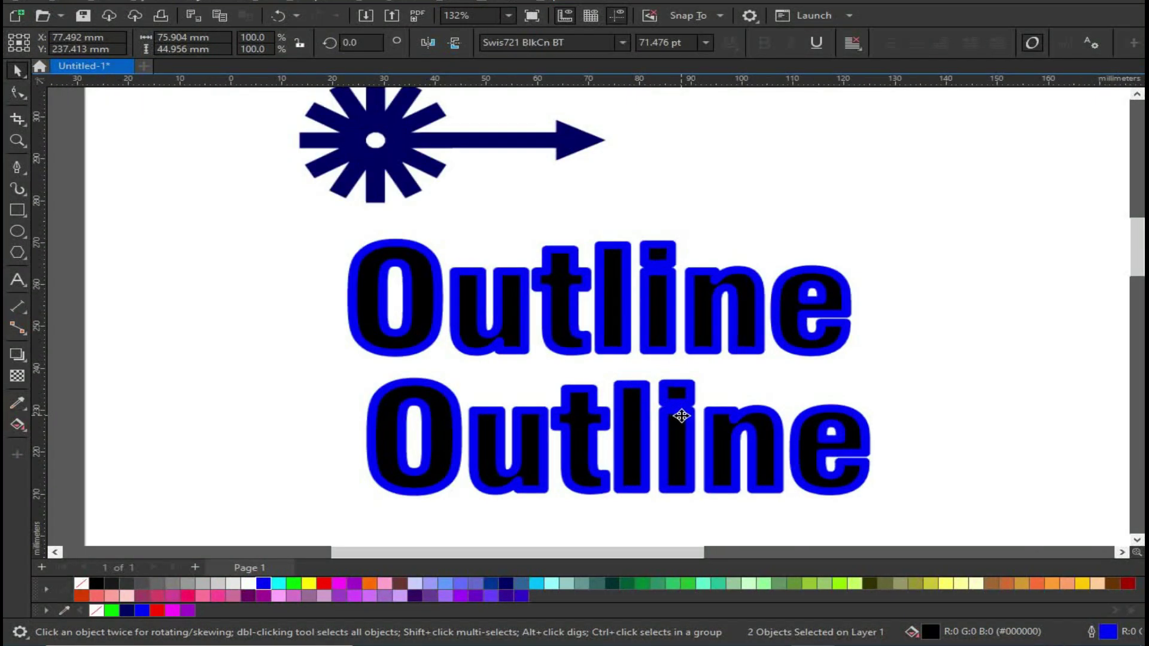
left_click(831, 321)
Nudge the upper "Outline" text about 2 mm to the right and convert it to curves
left_click(744, 277)
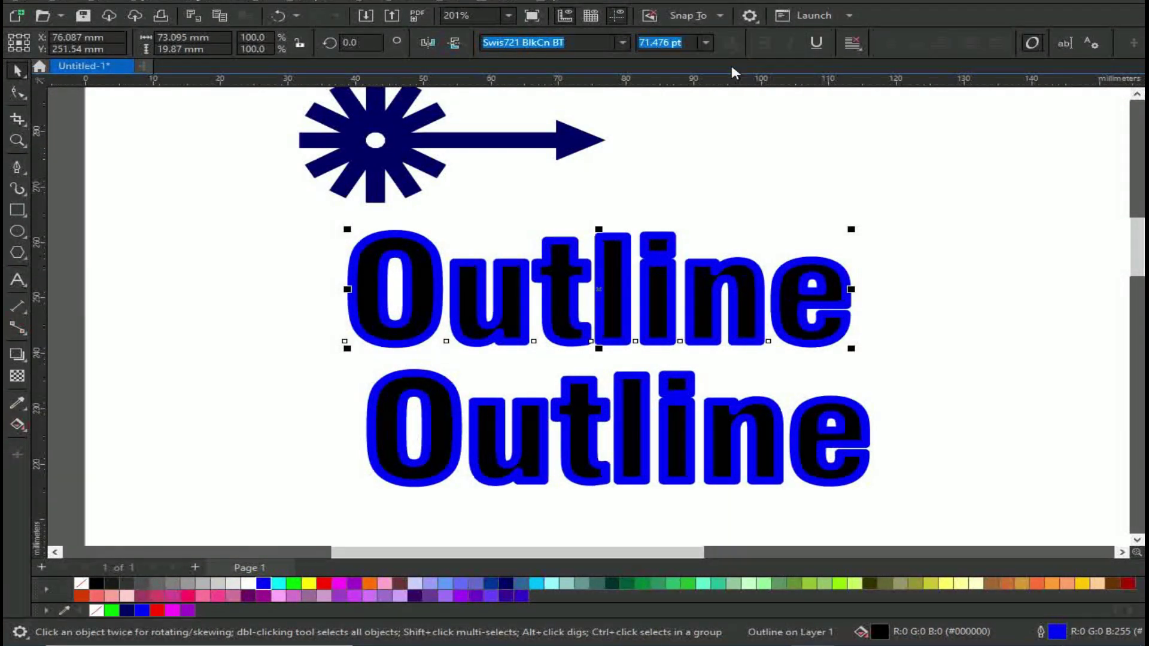
left_click(934, 326)
left_click(802, 295)
left_click(788, 252)
left_click(720, 299)
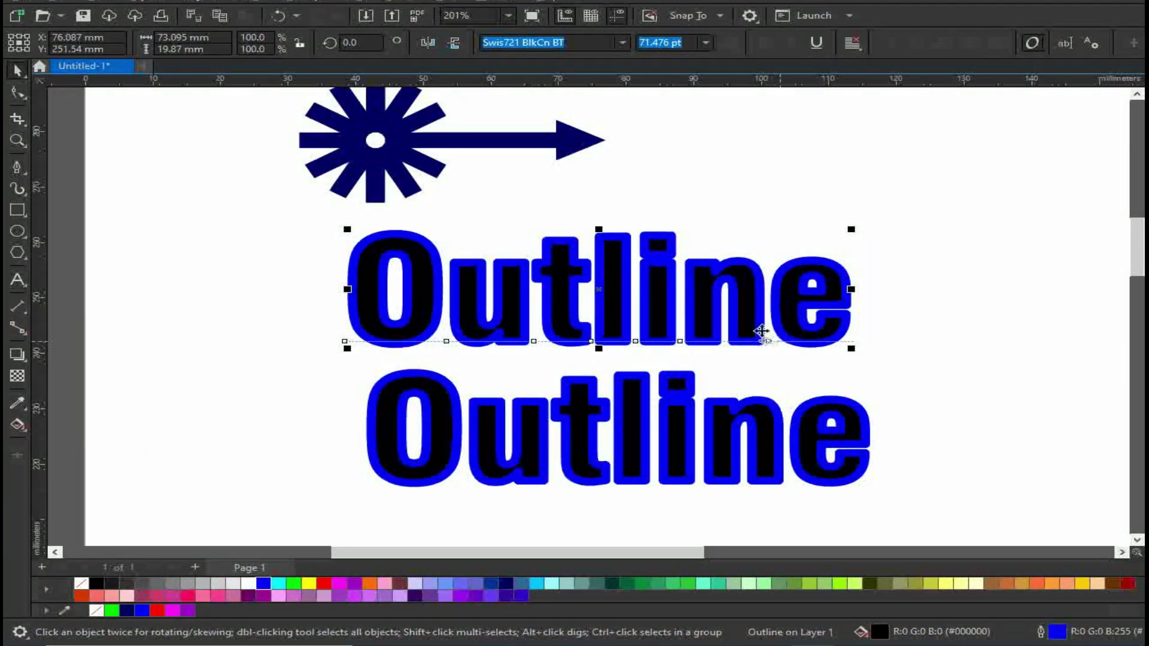
left_click_drag(753, 300, 766, 303)
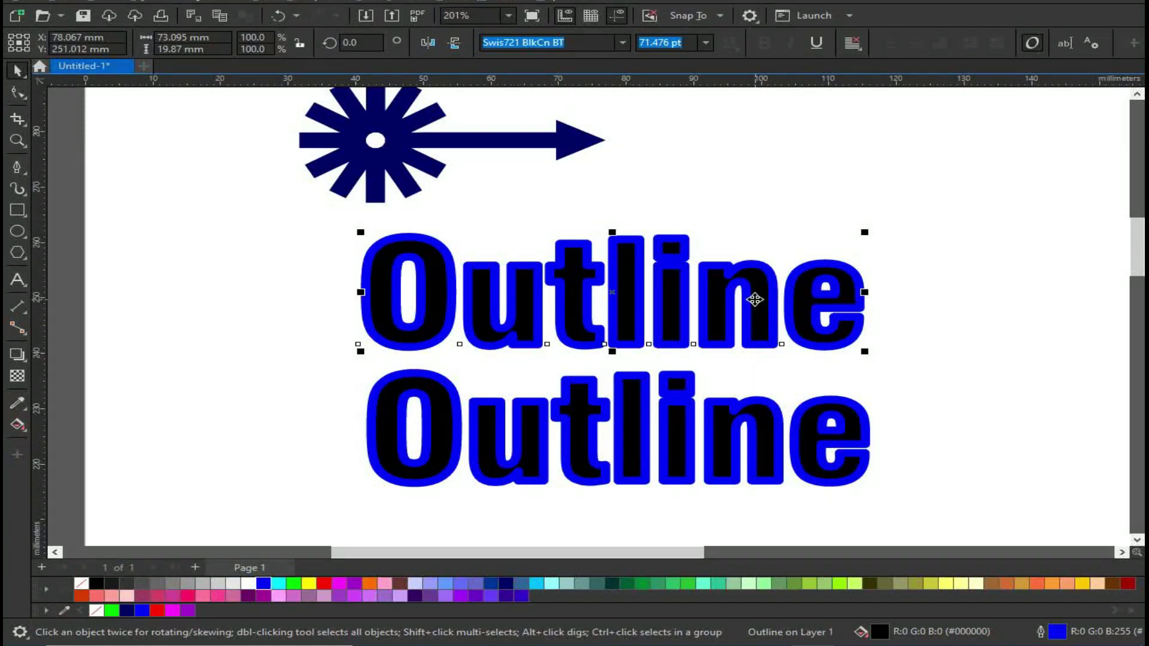
right_click(754, 298)
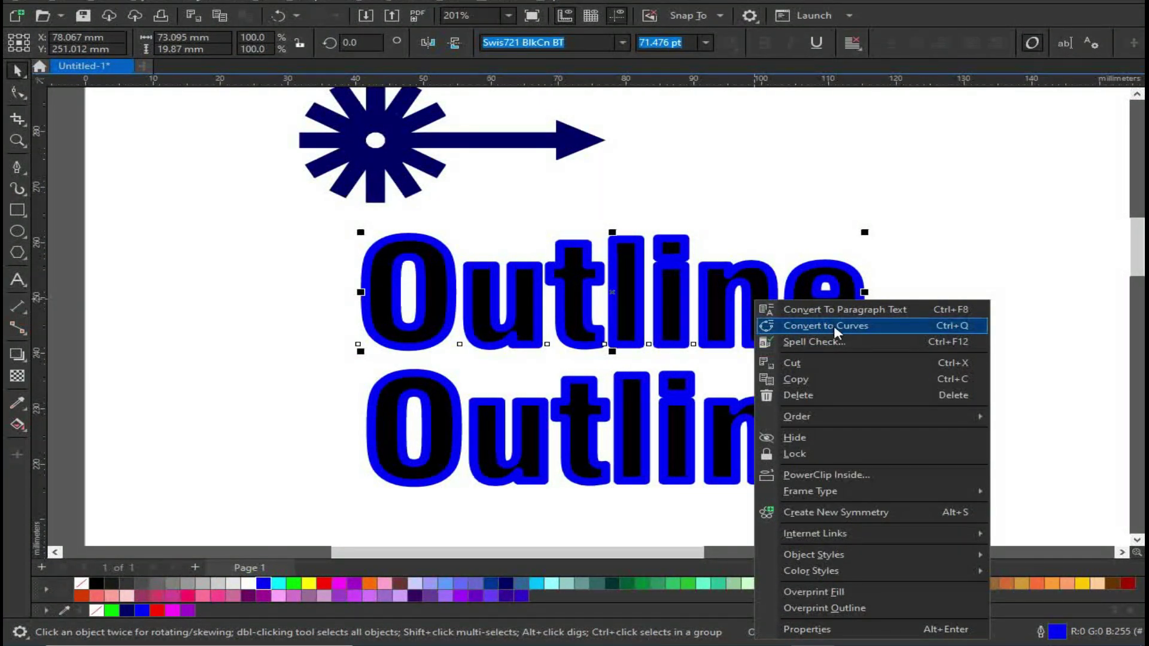
left_click(867, 328)
left_click(798, 224)
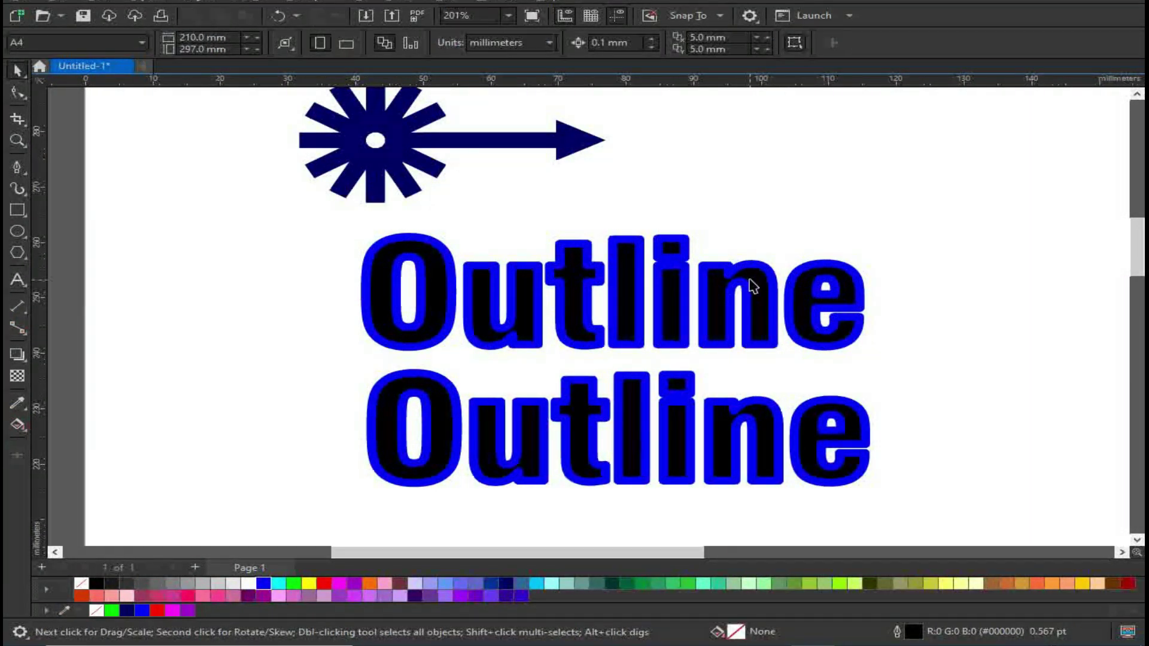
Set the converted upper word's outline width to 2.0 pt and shift it about 1.2 mm to the right
left_click(745, 293)
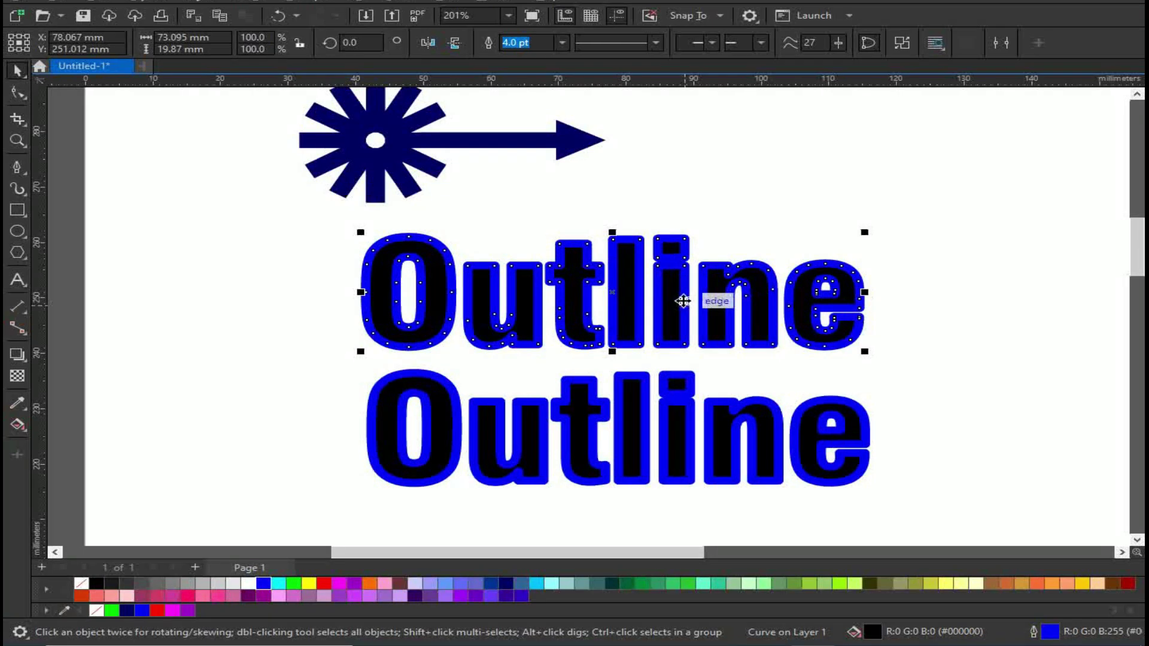
left_click(563, 41)
left_click(541, 123)
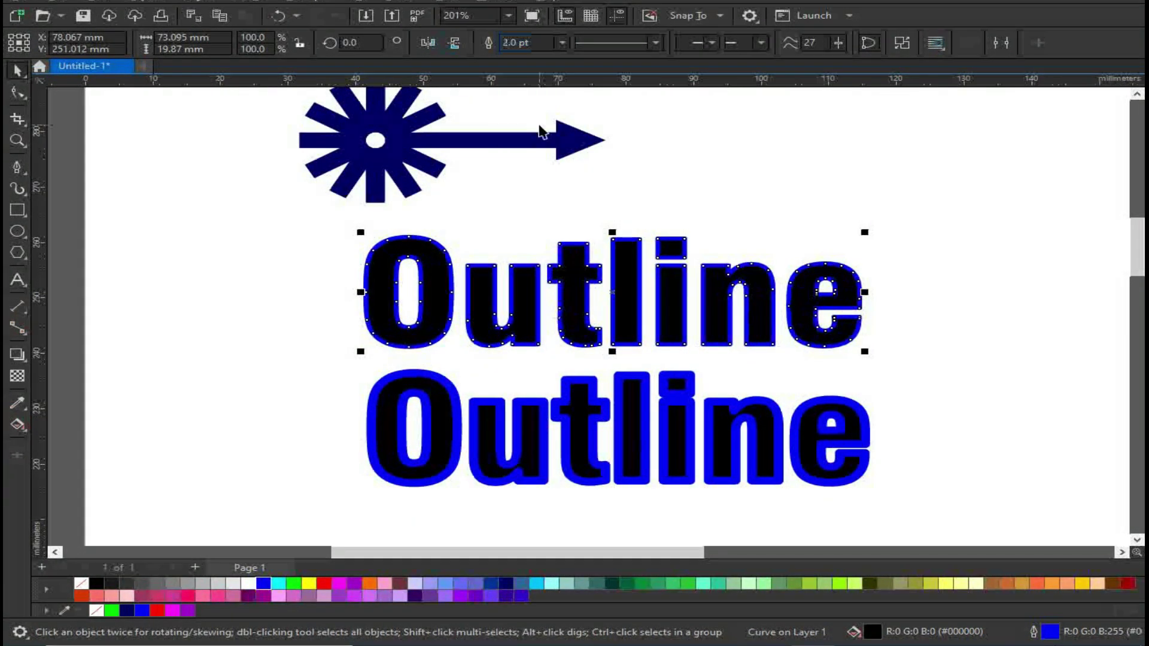
left_click_drag(574, 268, 583, 269)
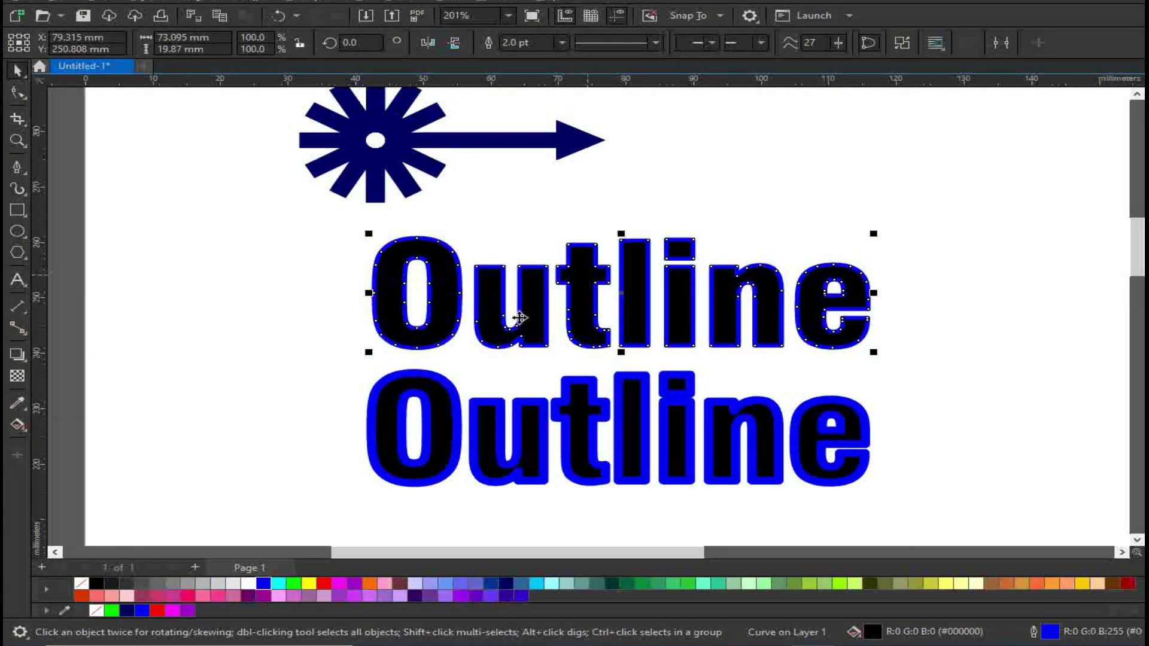
Fill the upper "Outline" curves with white and deselect them
left_click(248, 583)
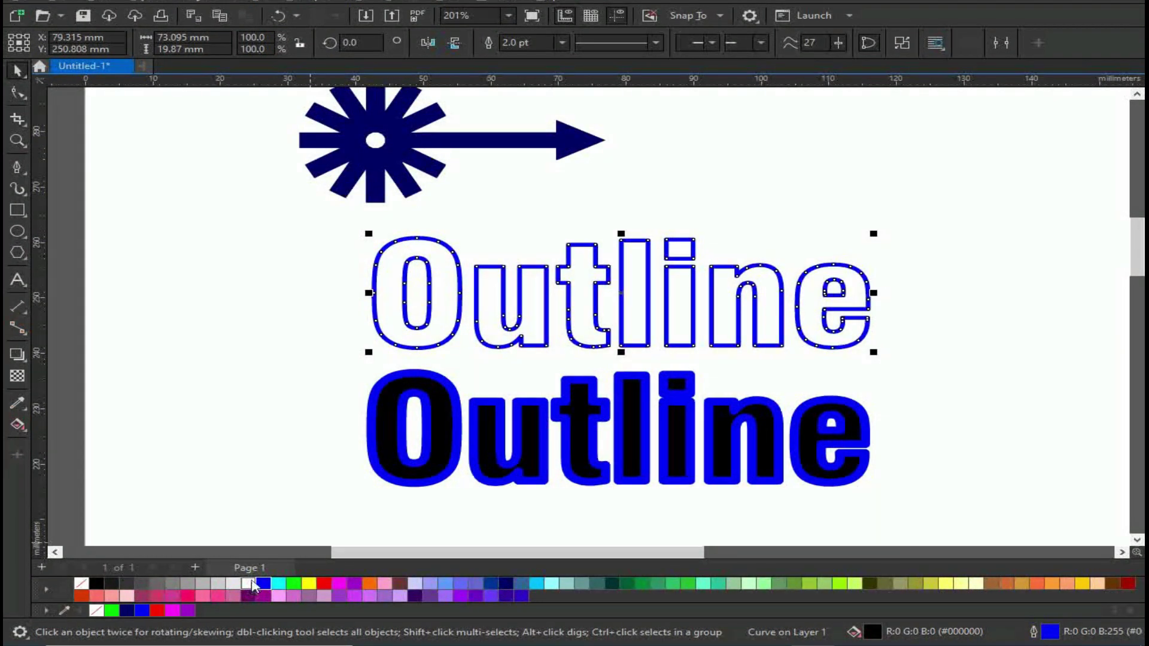
left_click(737, 180)
left_click(633, 274)
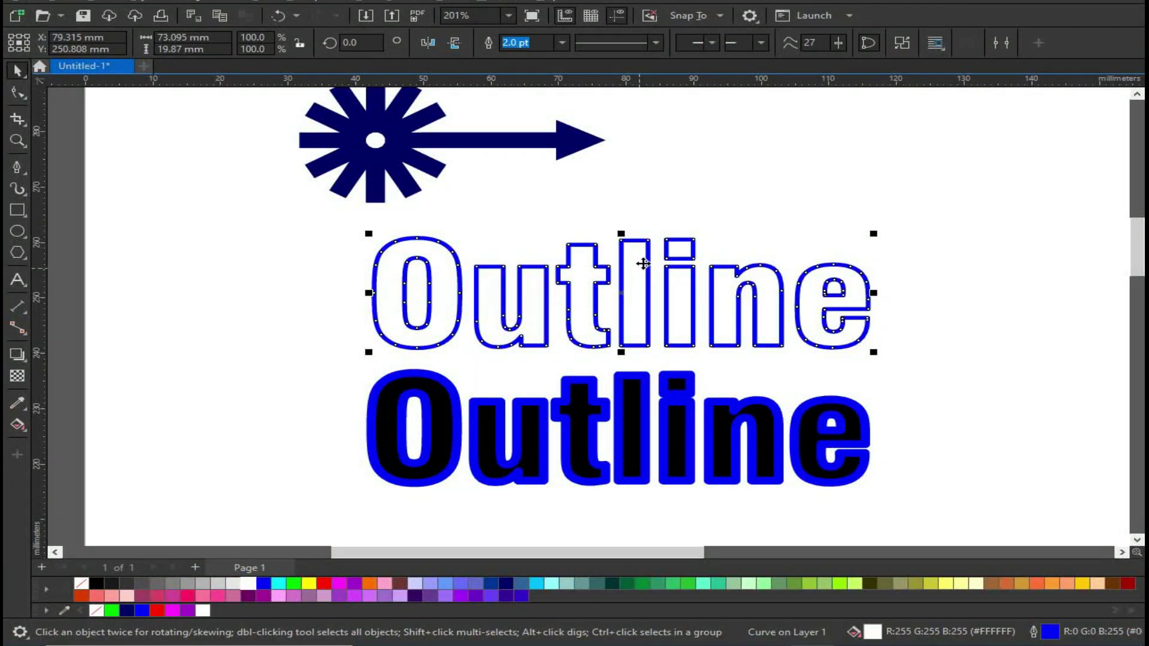
left_click(712, 178)
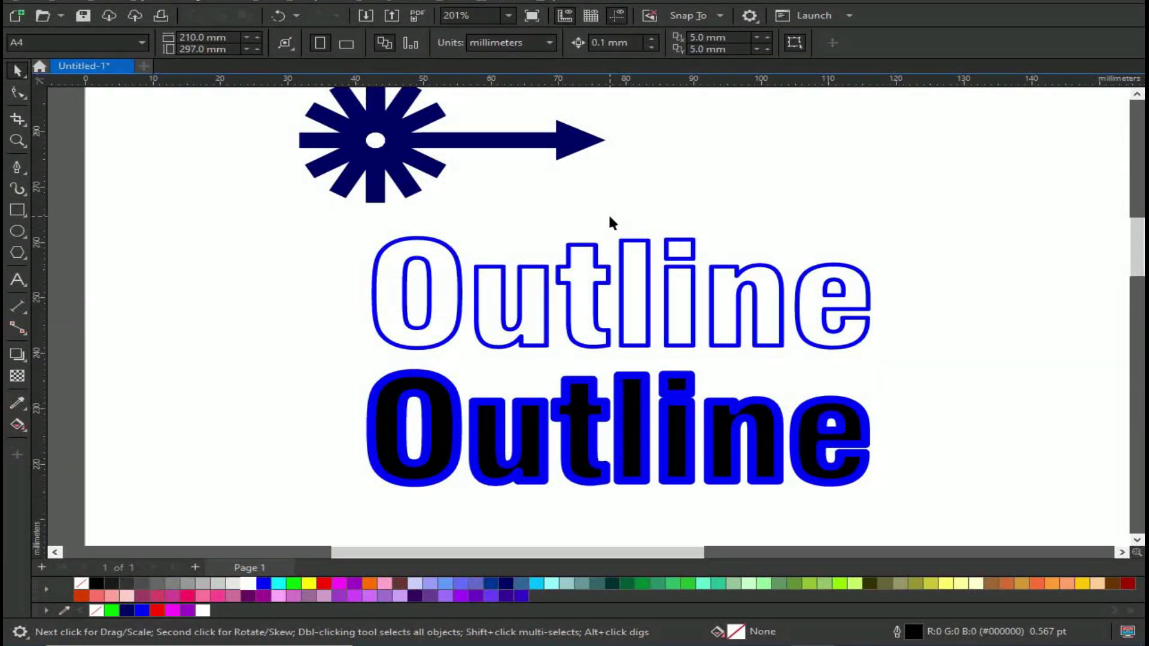
Place a duplicate of the white-filled "Outline" curves to the right of the original
scroll(608, 213, "down", 2)
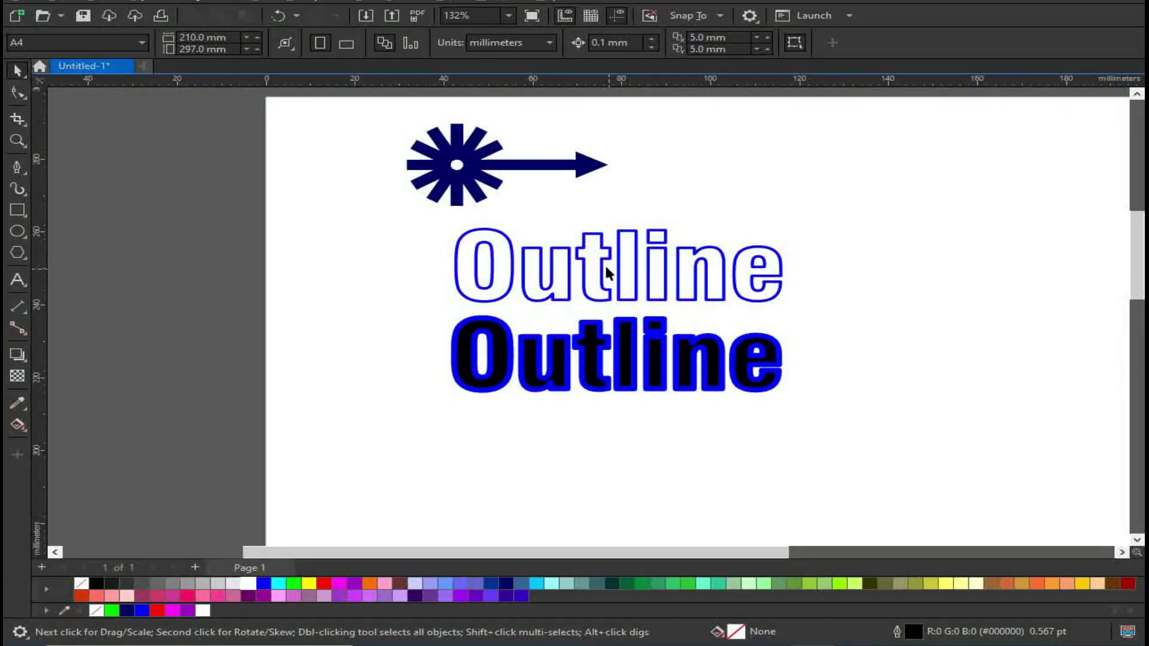
left_click(595, 242)
left_click_drag(595, 242, 928, 278)
Fill the original upper "Outline" curves black after trying blue, and move them down about 2.6 mm toward the lower text
left_click(708, 283)
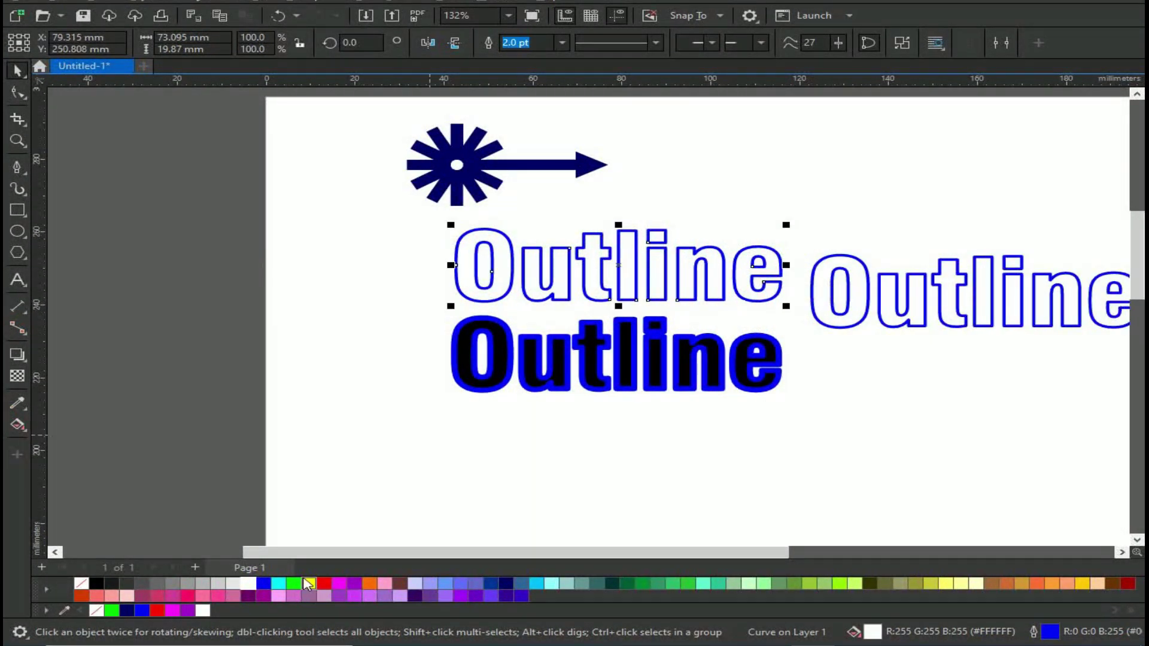
left_click(263, 583)
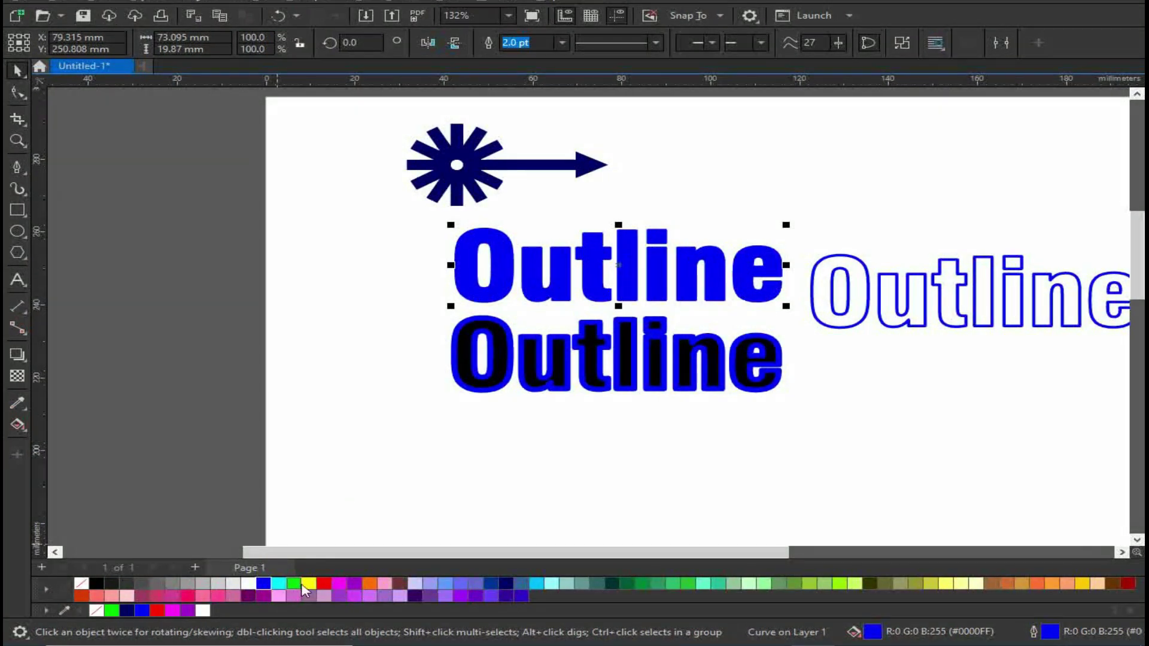
left_click(97, 584)
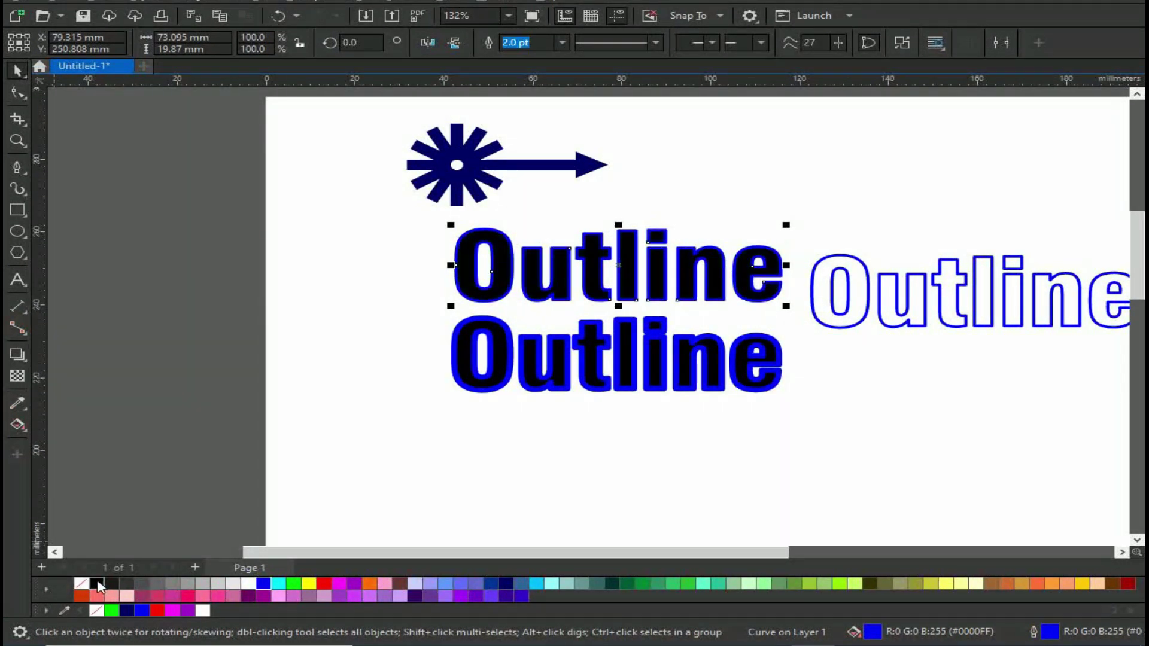
scroll(698, 272, "up", 3)
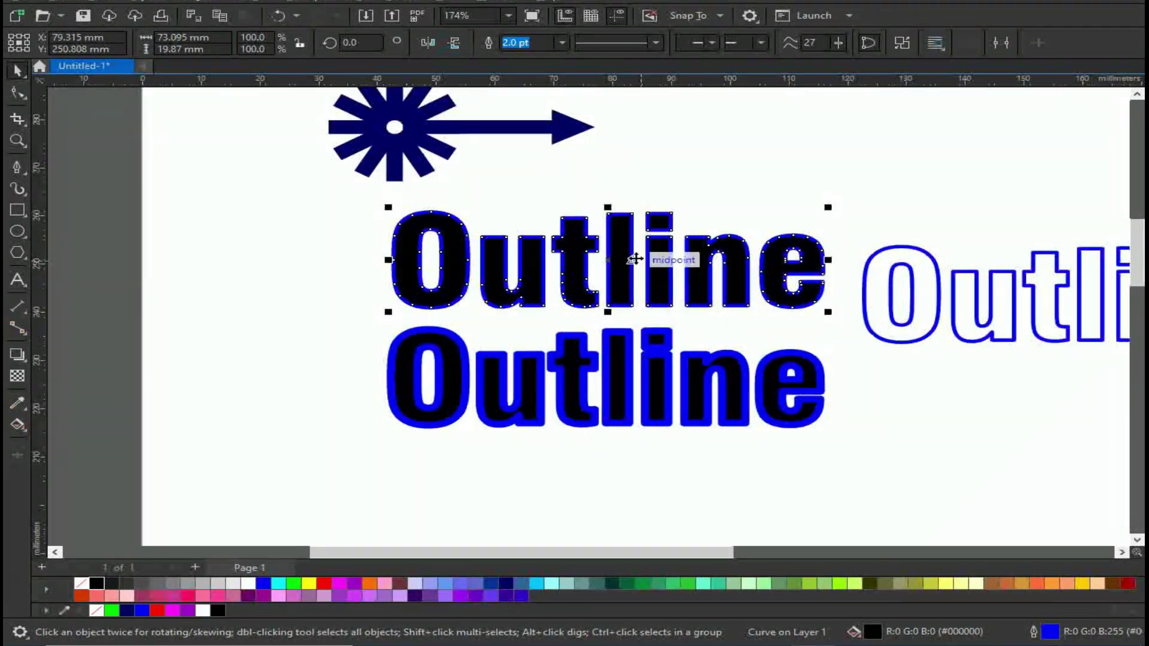
scroll(586, 378, "up", 1)
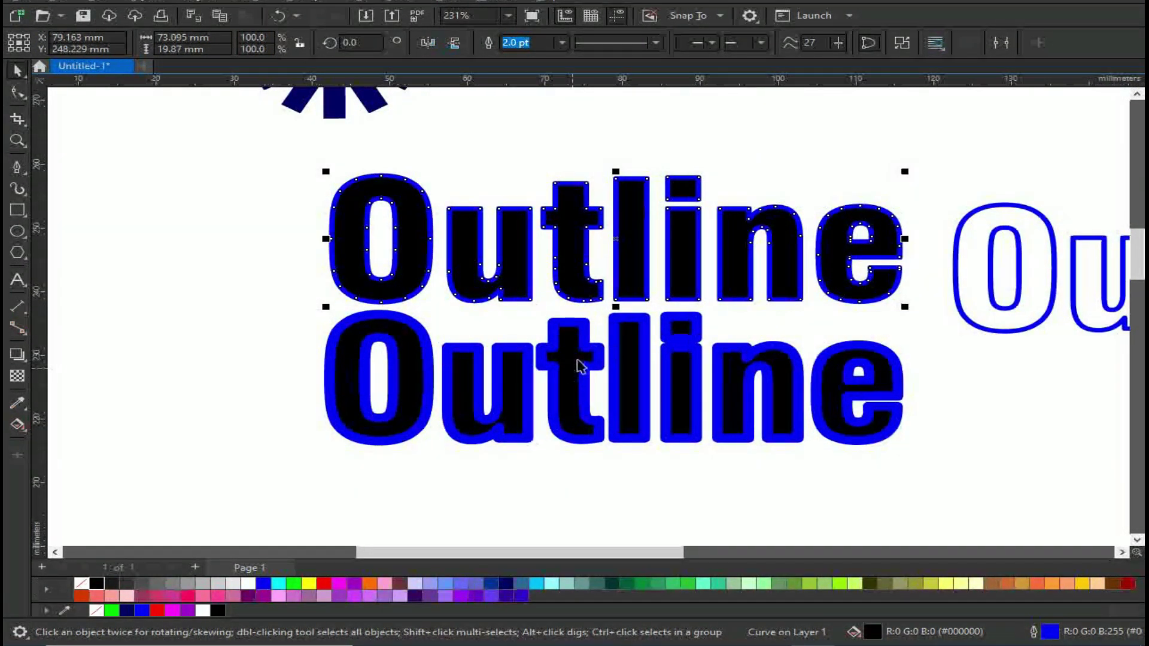
Set the upper "Outline" curves' outline width to 10.0 pt
left_click(588, 358)
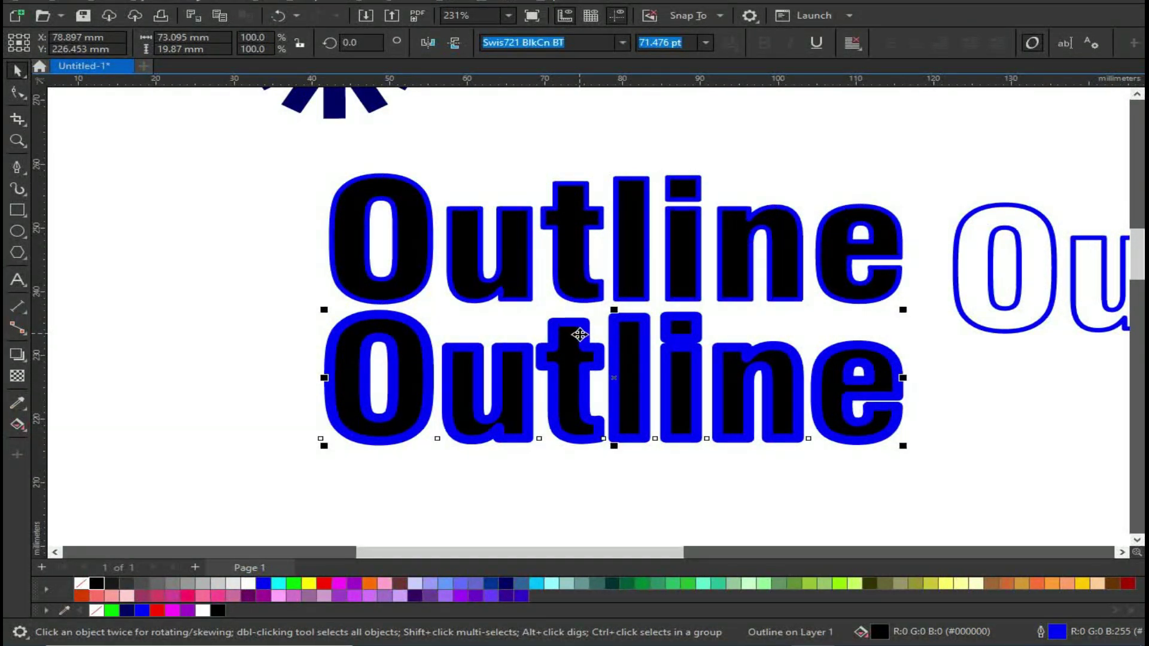
left_click(556, 231)
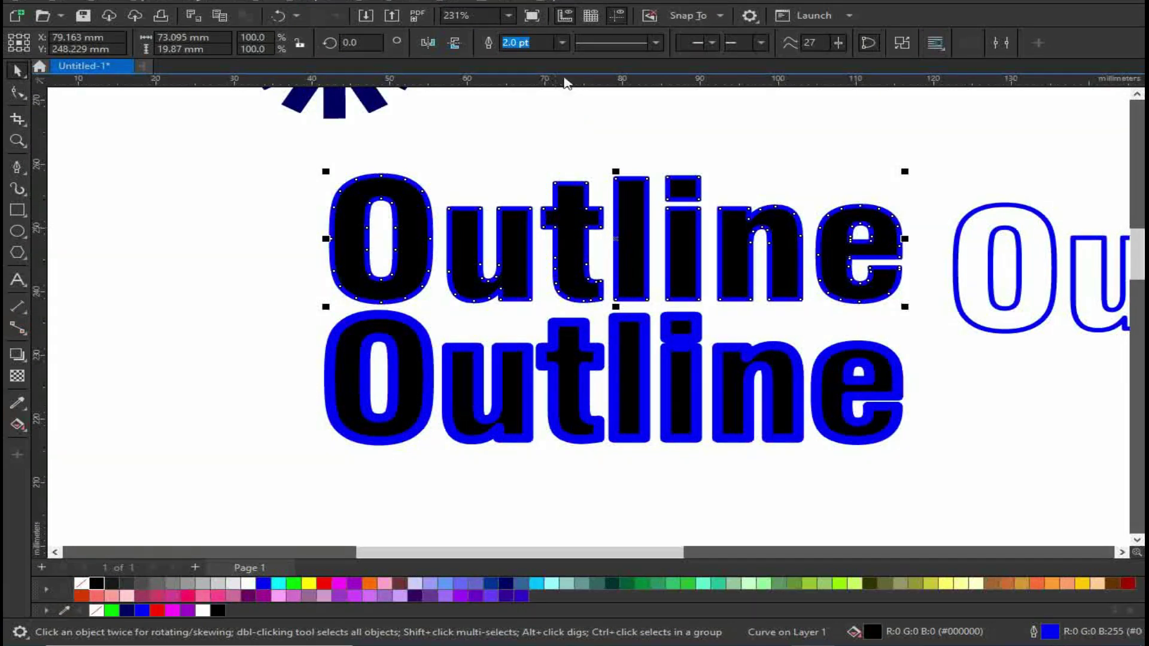
left_click(561, 43)
left_click(536, 177)
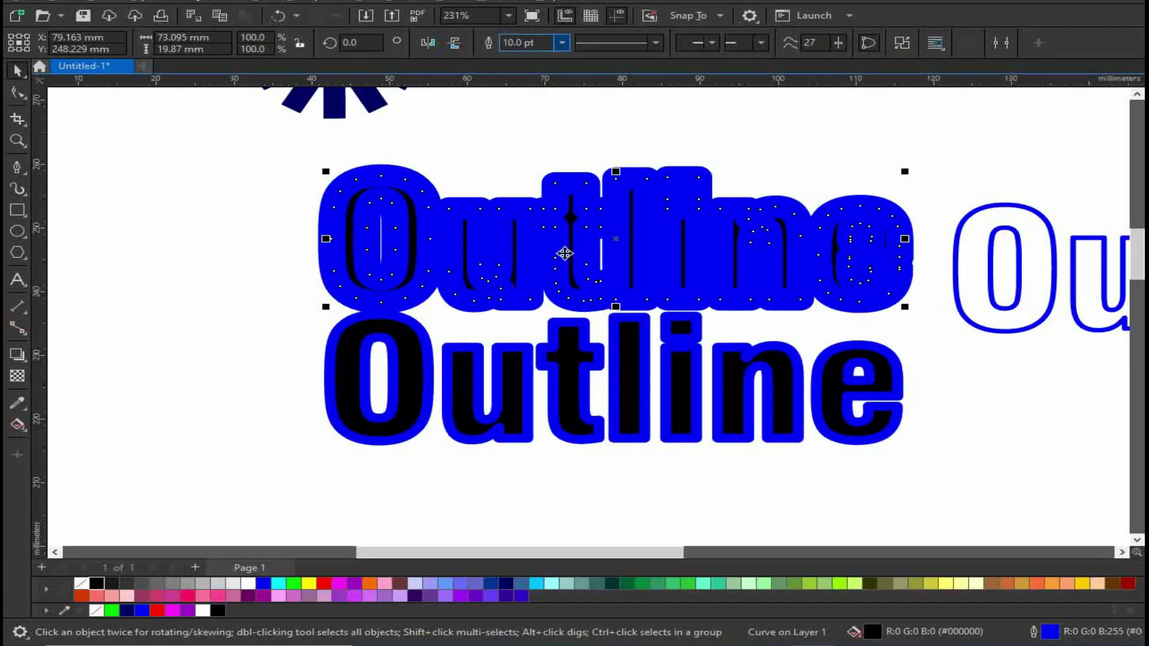
Set the lower "Outline" text's outline width to 10.0 pt and enable Scale with object and Behind fill
left_click(582, 359)
left_click(547, 42)
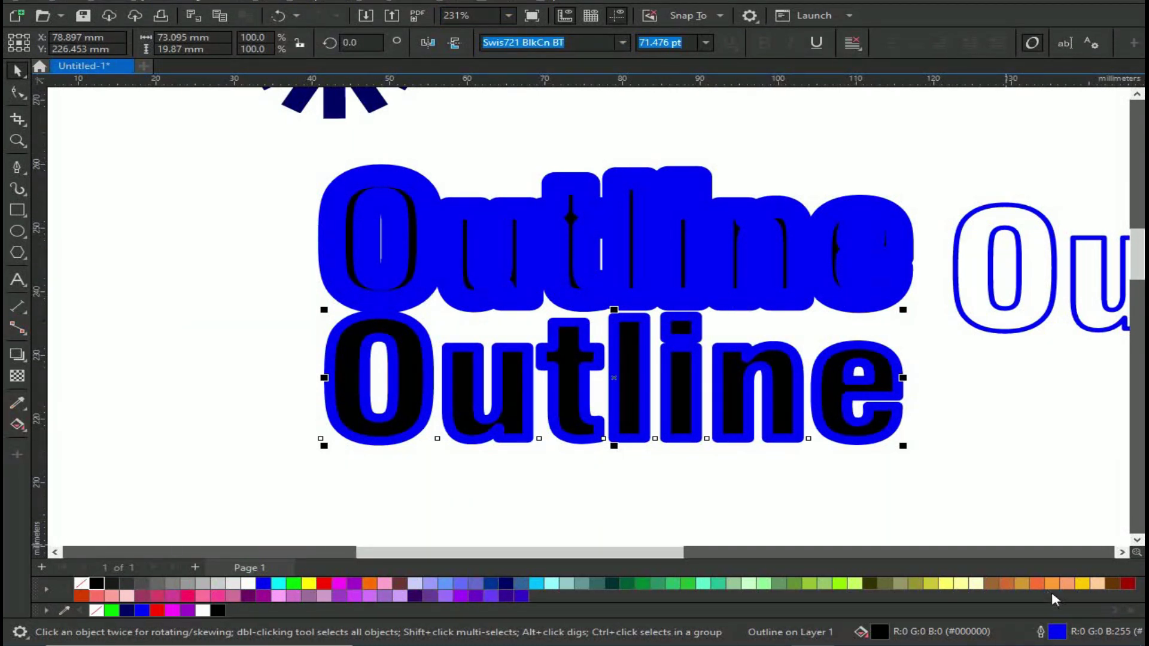
double_click(1058, 632)
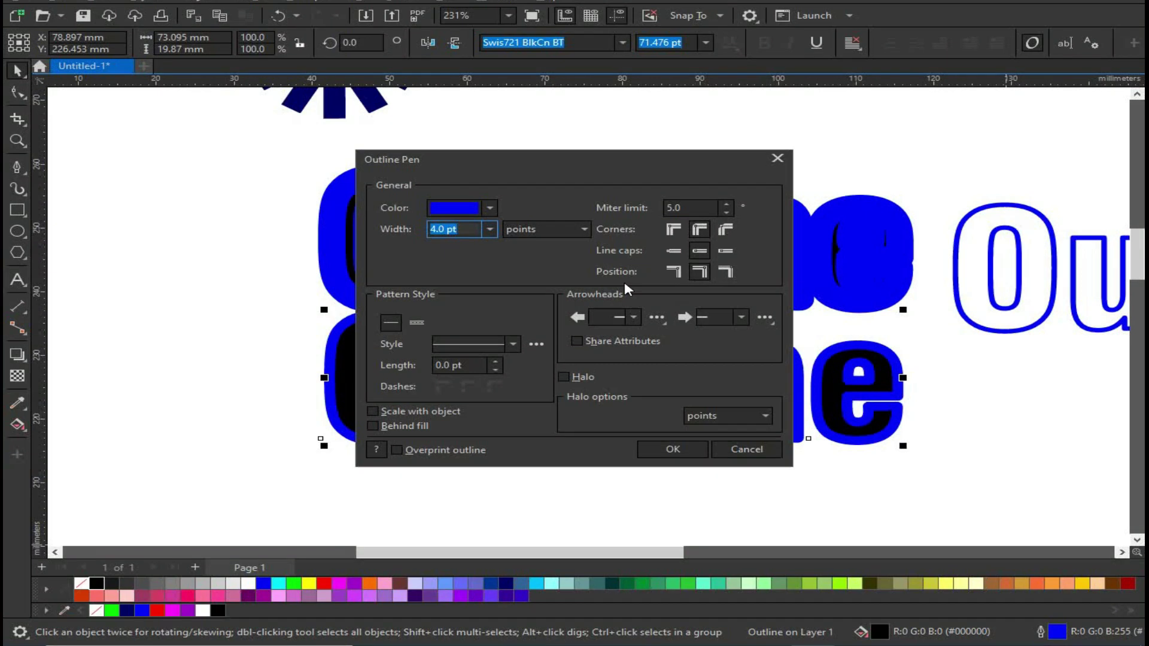
left_click(489, 229)
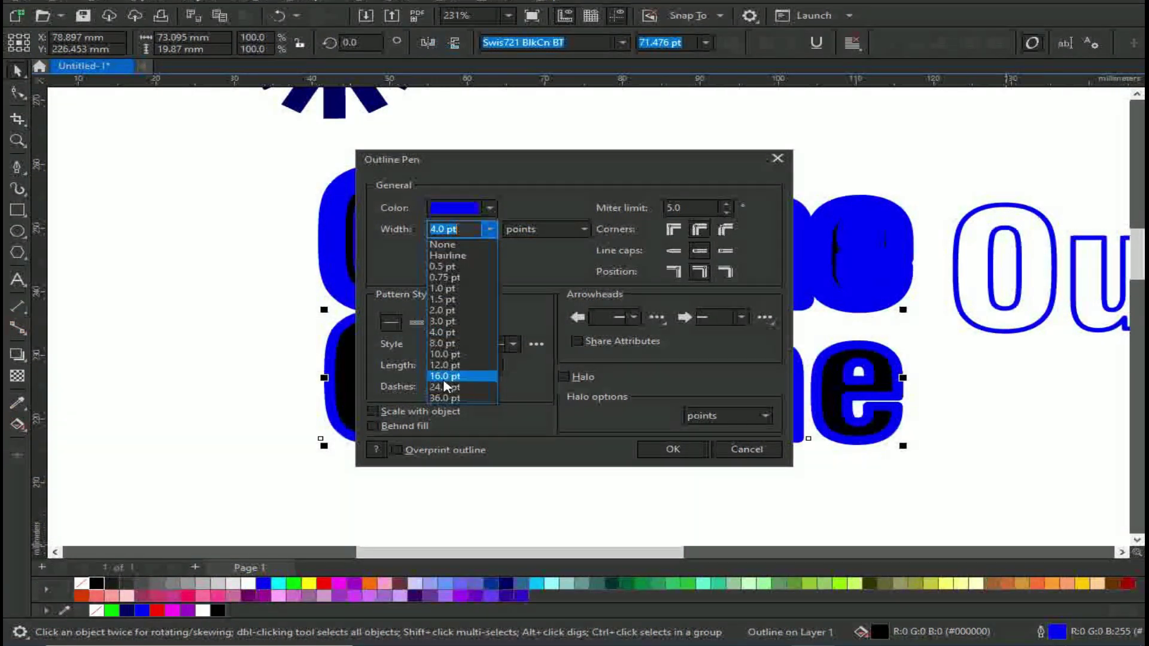
left_click(460, 358)
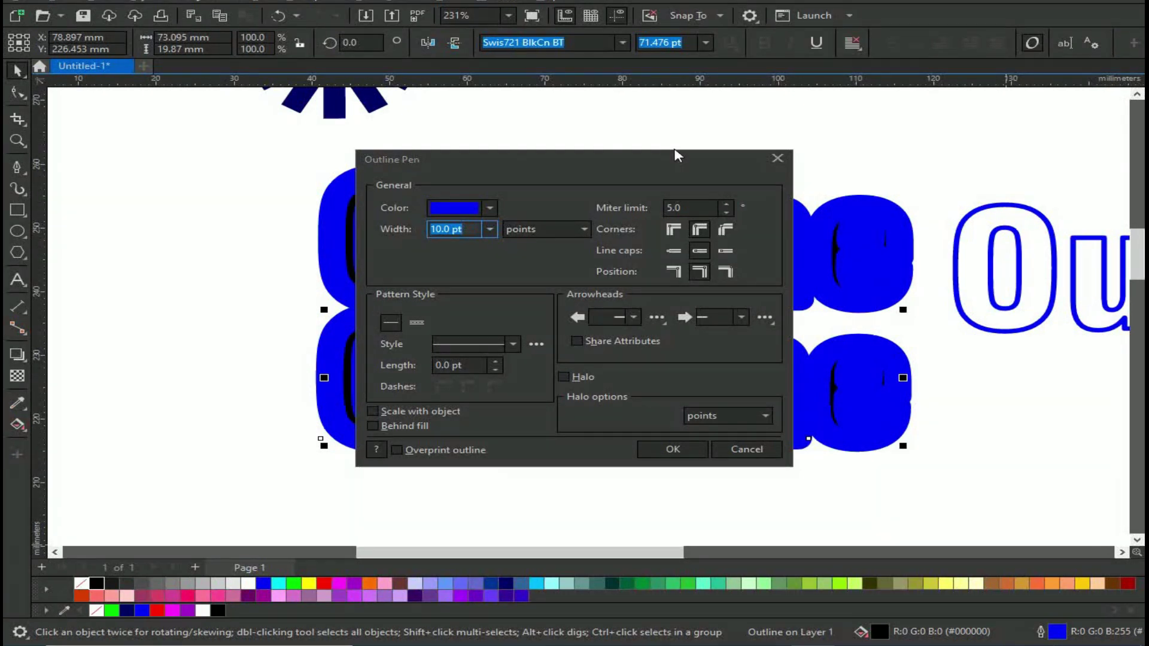
left_click_drag(712, 168, 1116, 164)
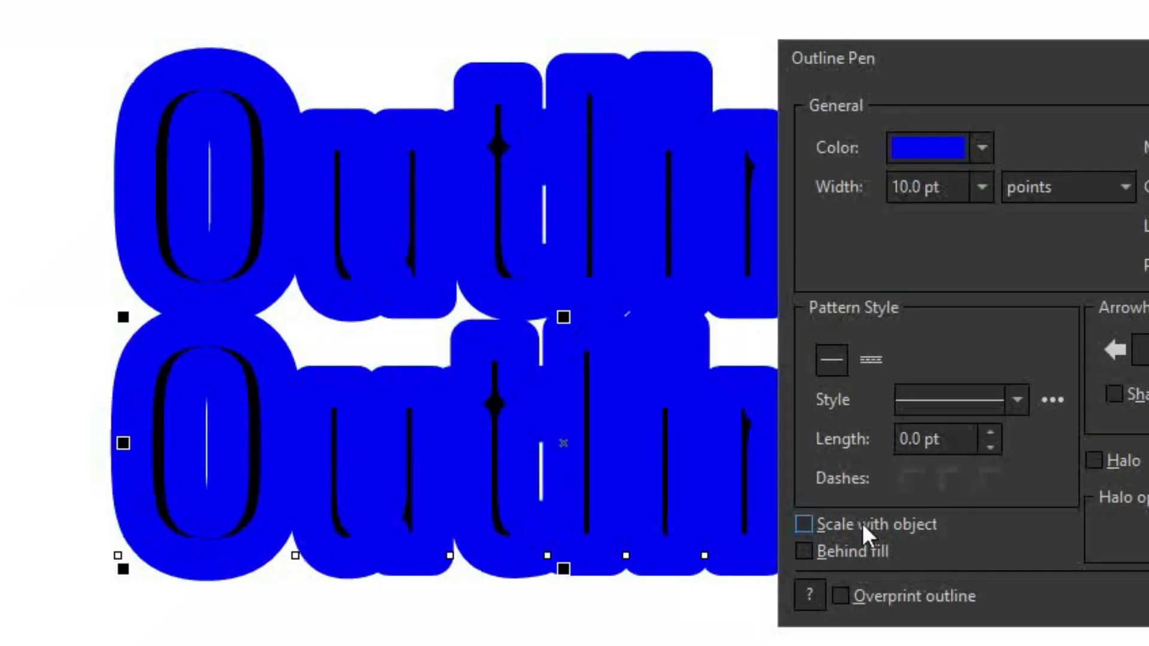
left_click(862, 522)
left_click(840, 550)
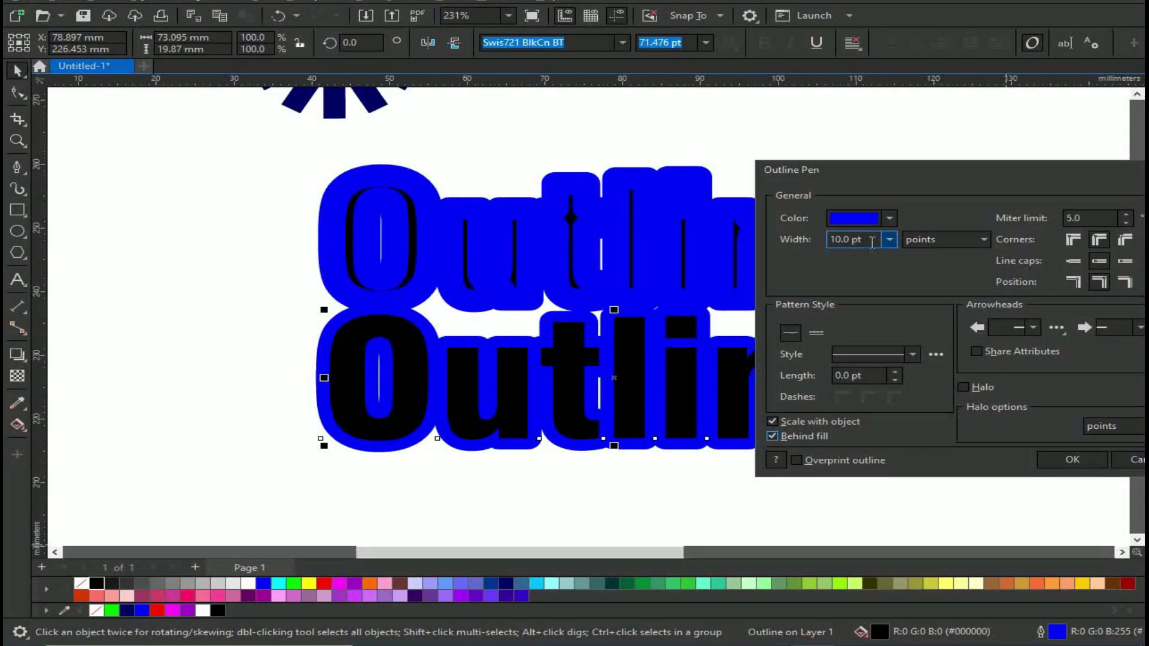
Preview the lower "Outline" text with outline widths of 16.0 pt, 24.0 pt and 4.0 pt
left_click(961, 189)
left_click(888, 239)
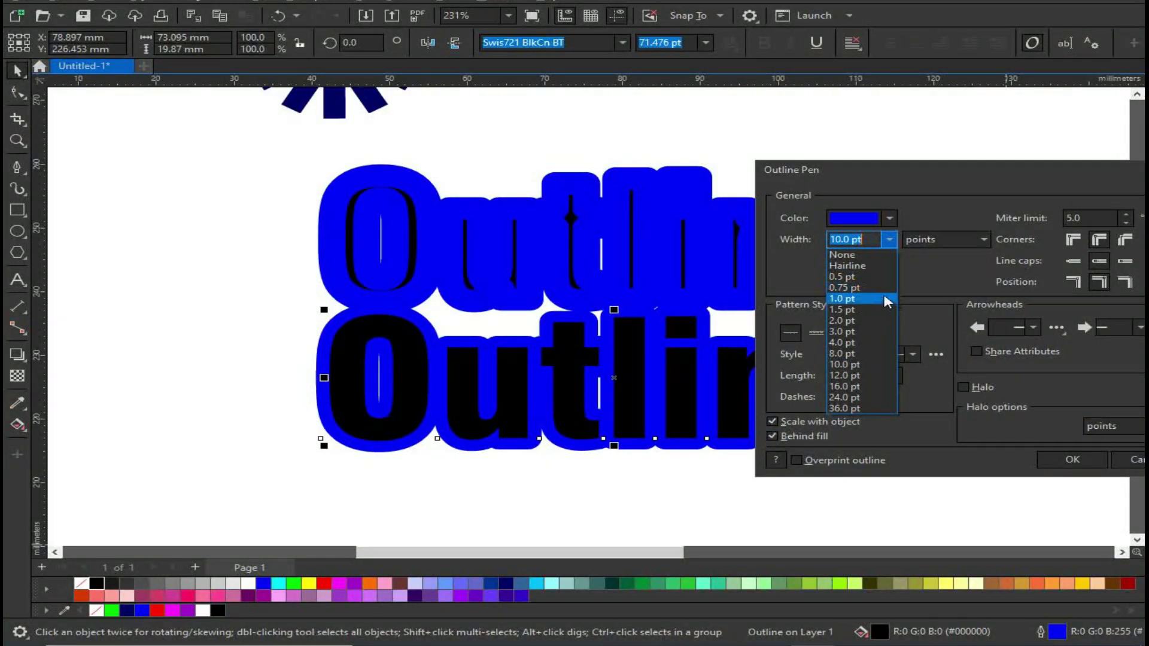
left_click(871, 387)
left_click(889, 240)
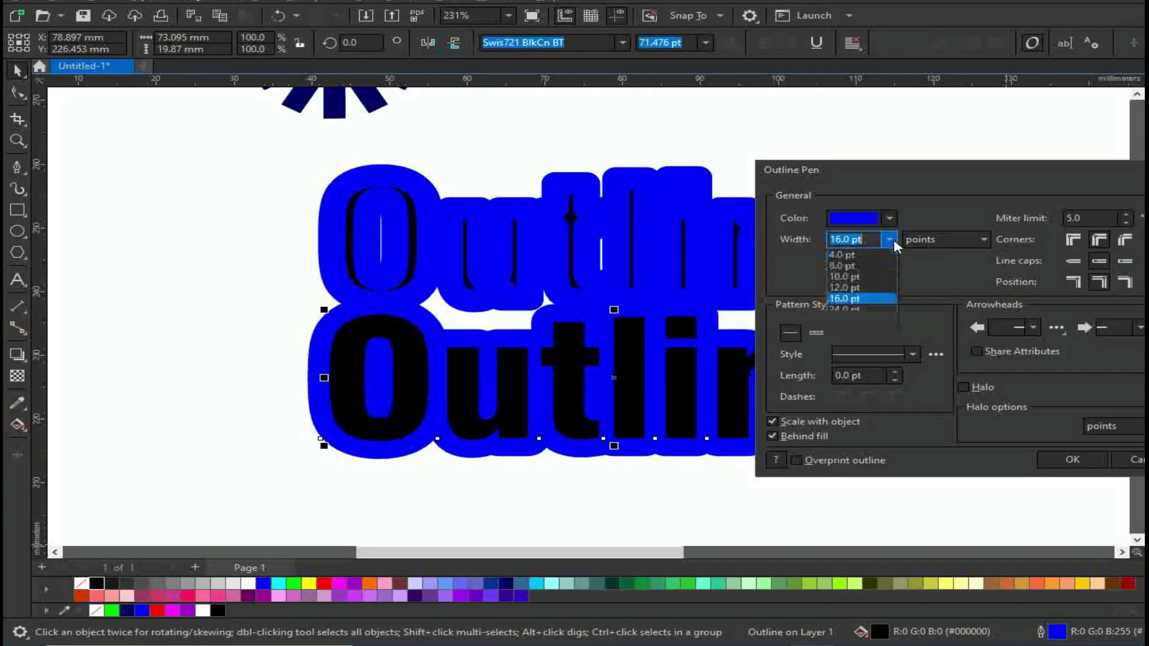
left_click(847, 398)
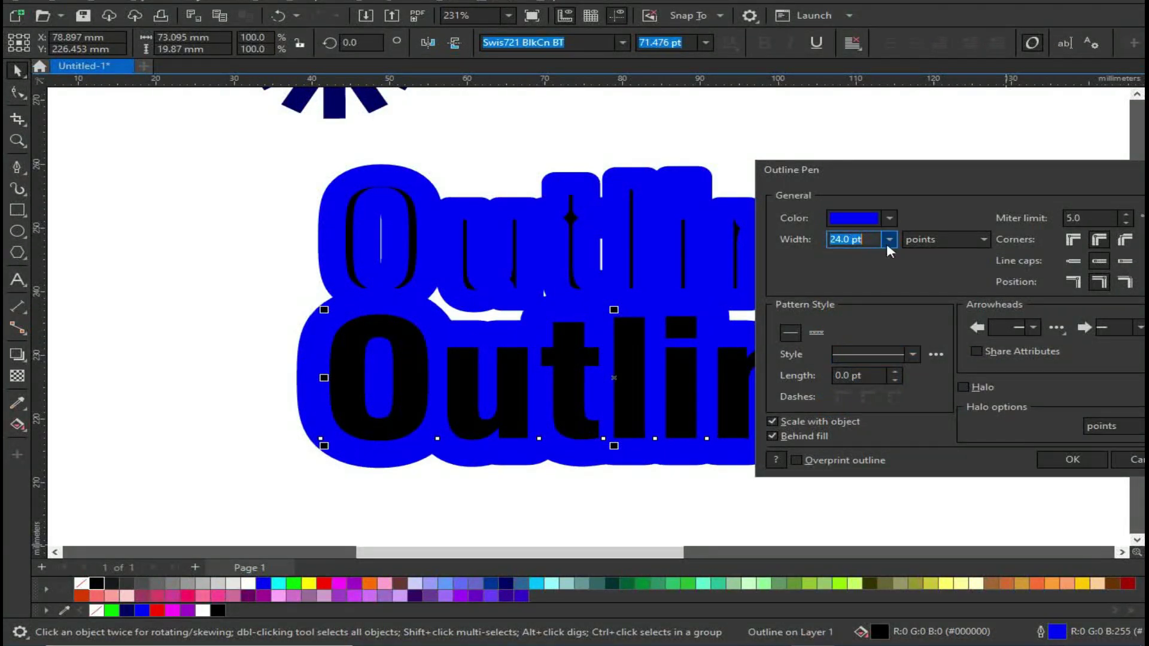
left_click(891, 239)
left_click(857, 345)
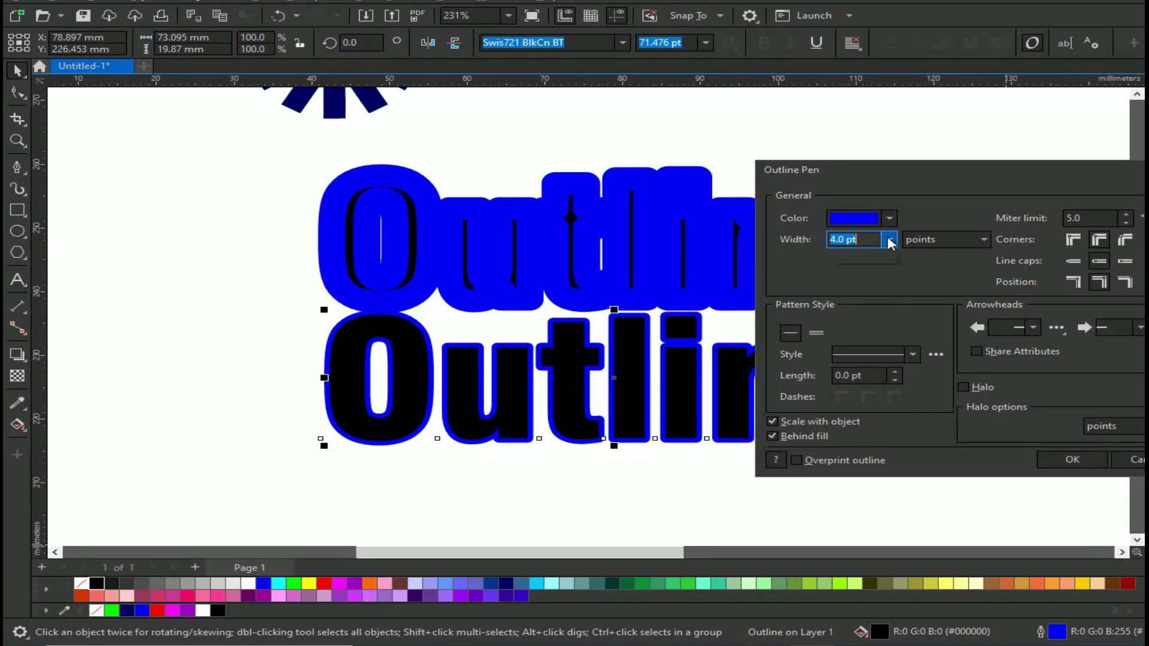
Set the lower "Outline" text's outline width to 8.0 pt and apply the outline settings
left_click(889, 239)
left_click(875, 356)
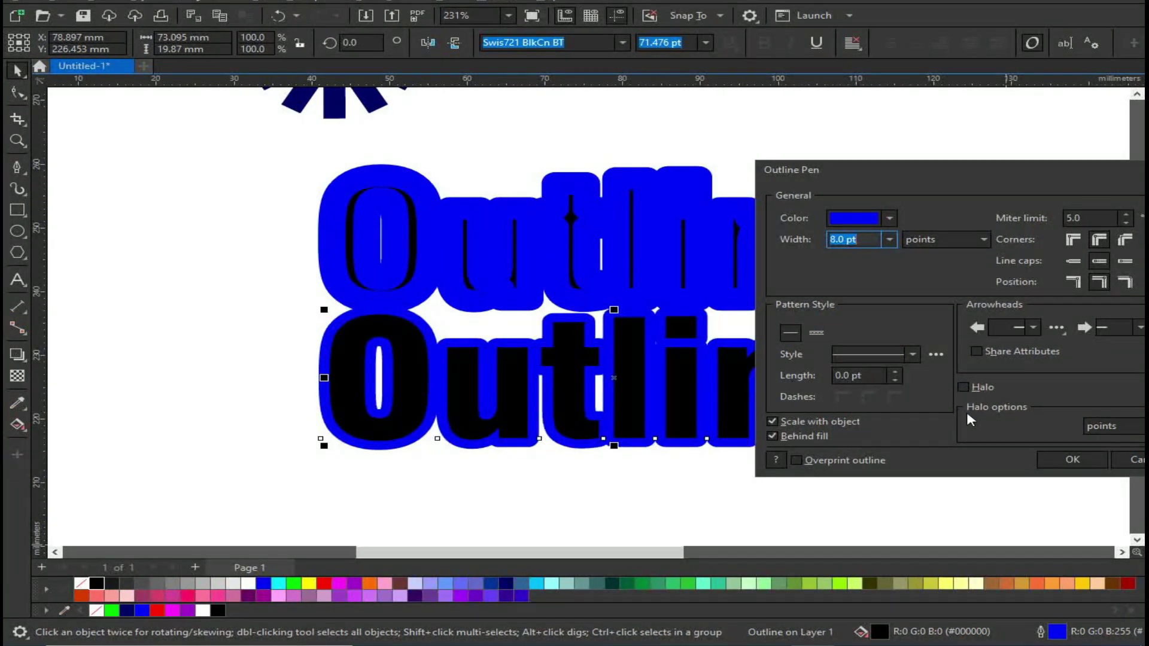
left_click(1060, 460)
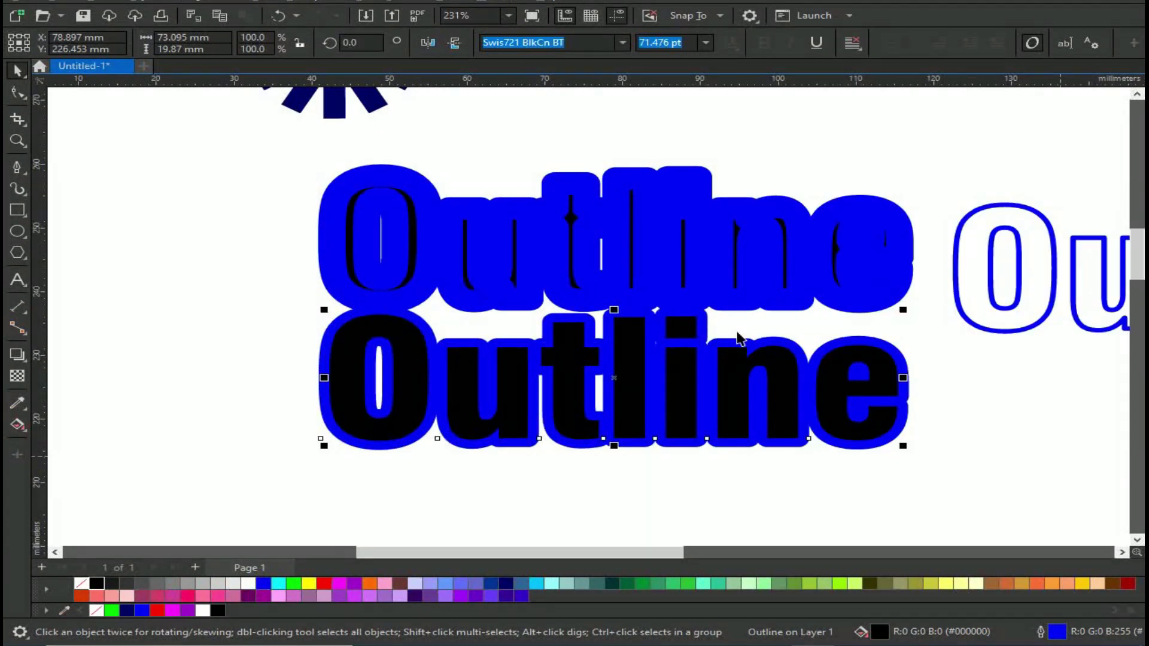
Move the lower "Outline" text down about 6 mm, away from the upper curves, and select the white-filled duplicate beside them
left_click_drag(654, 342, 653, 381)
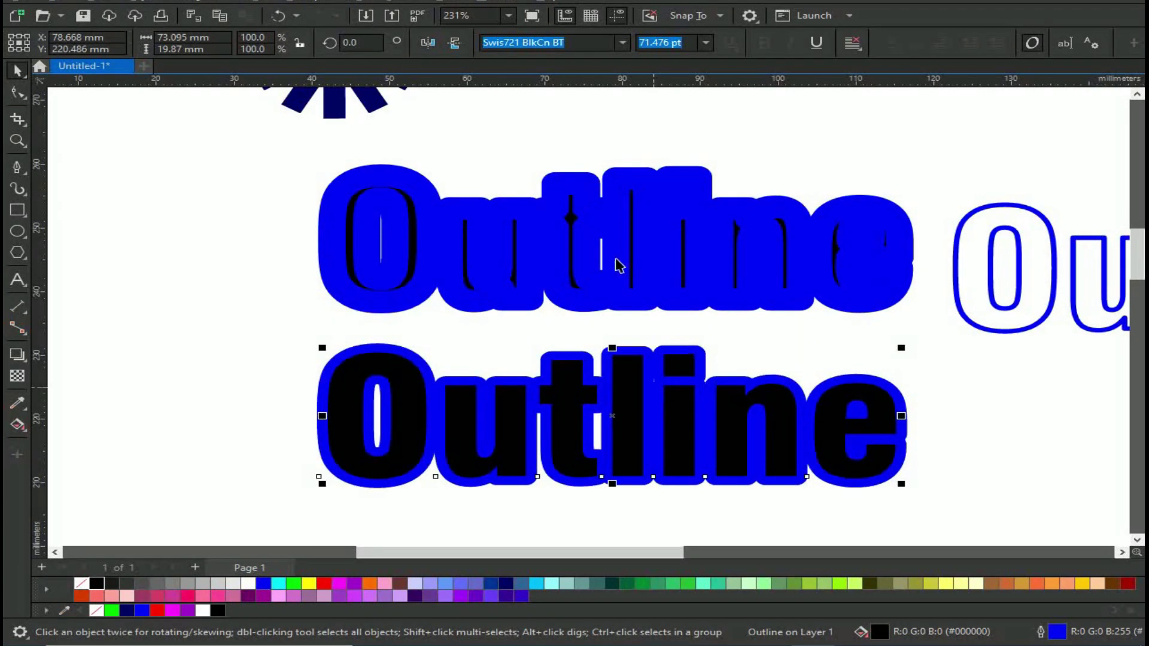
left_click(567, 224)
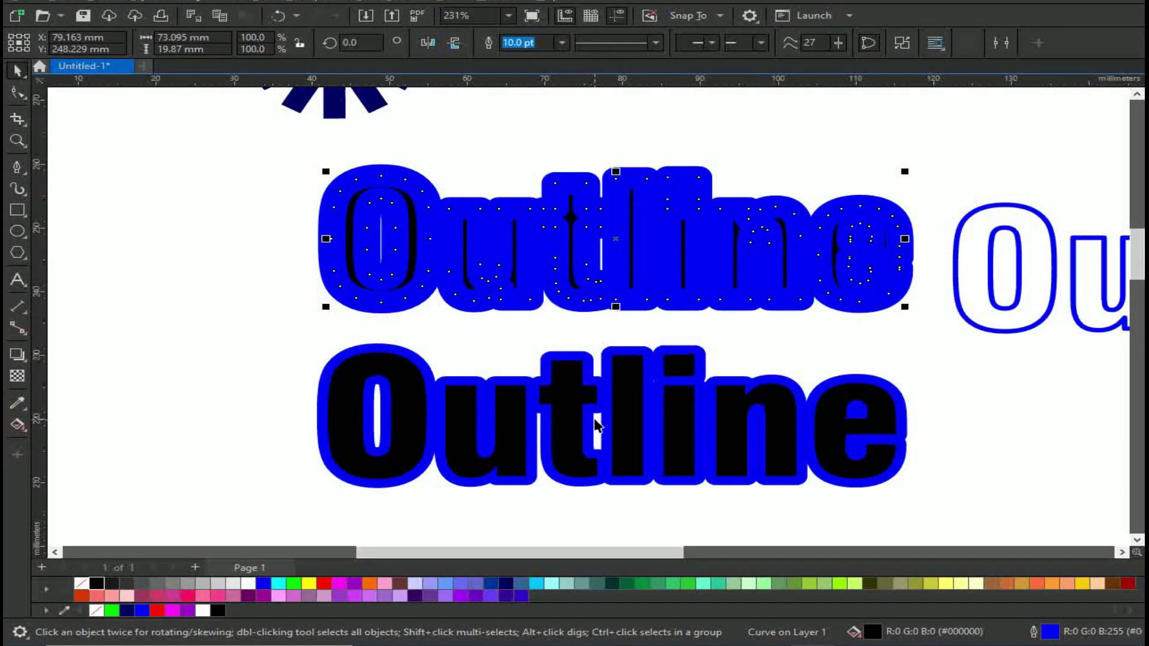
left_click(576, 396)
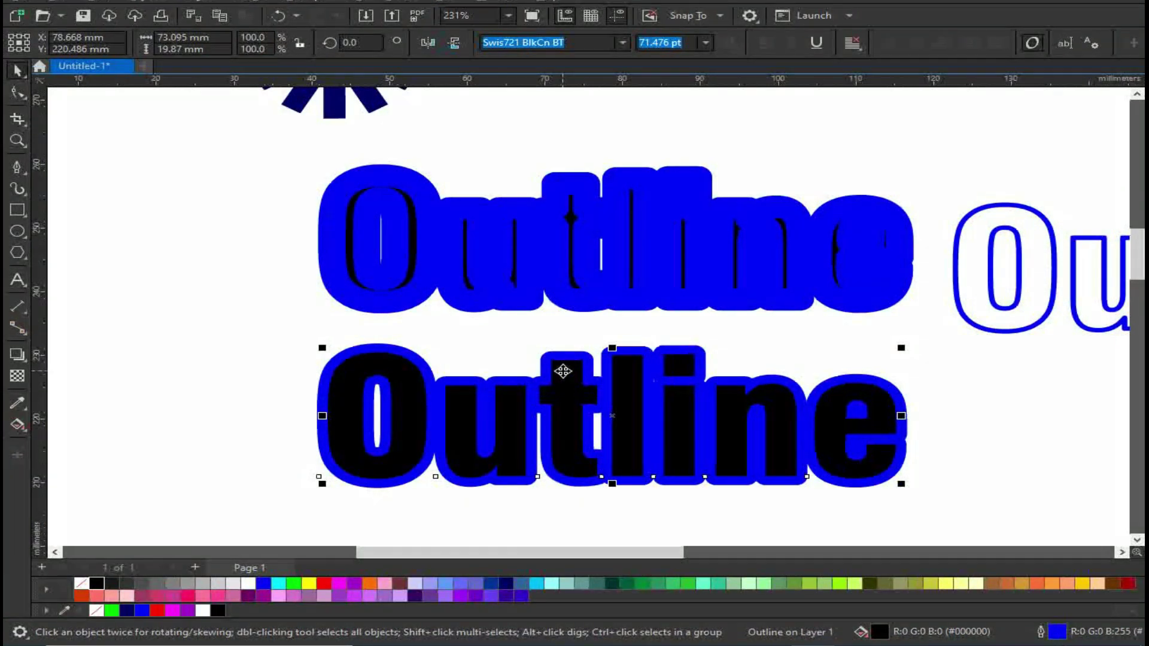
scroll(562, 370, "down", 3)
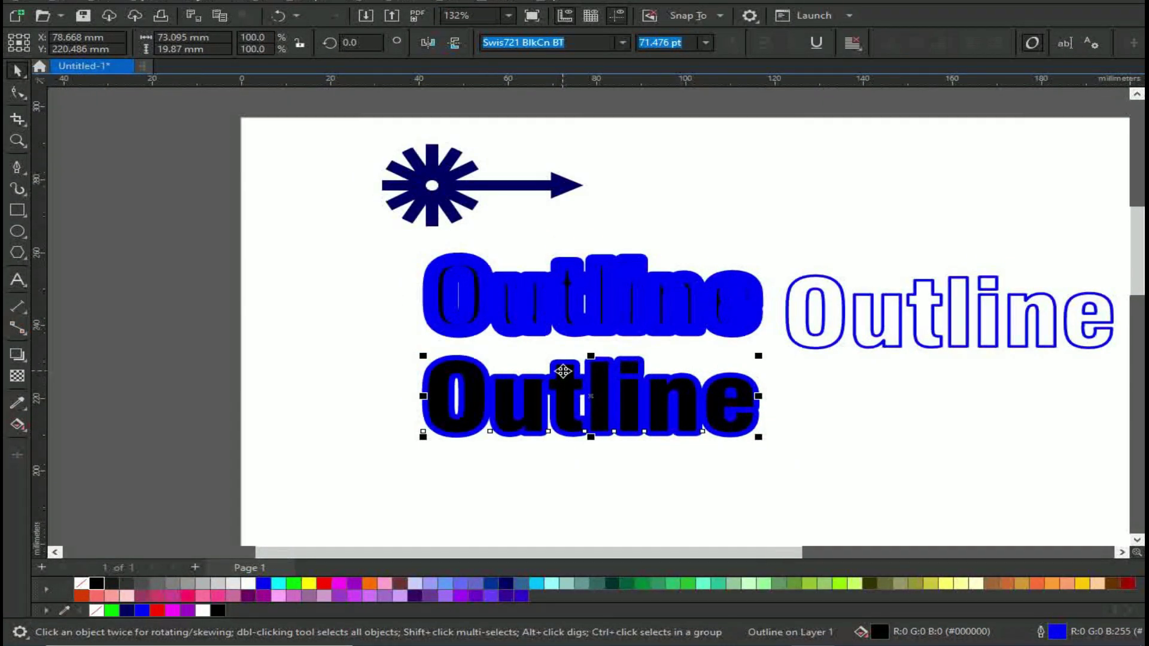
left_click(811, 307)
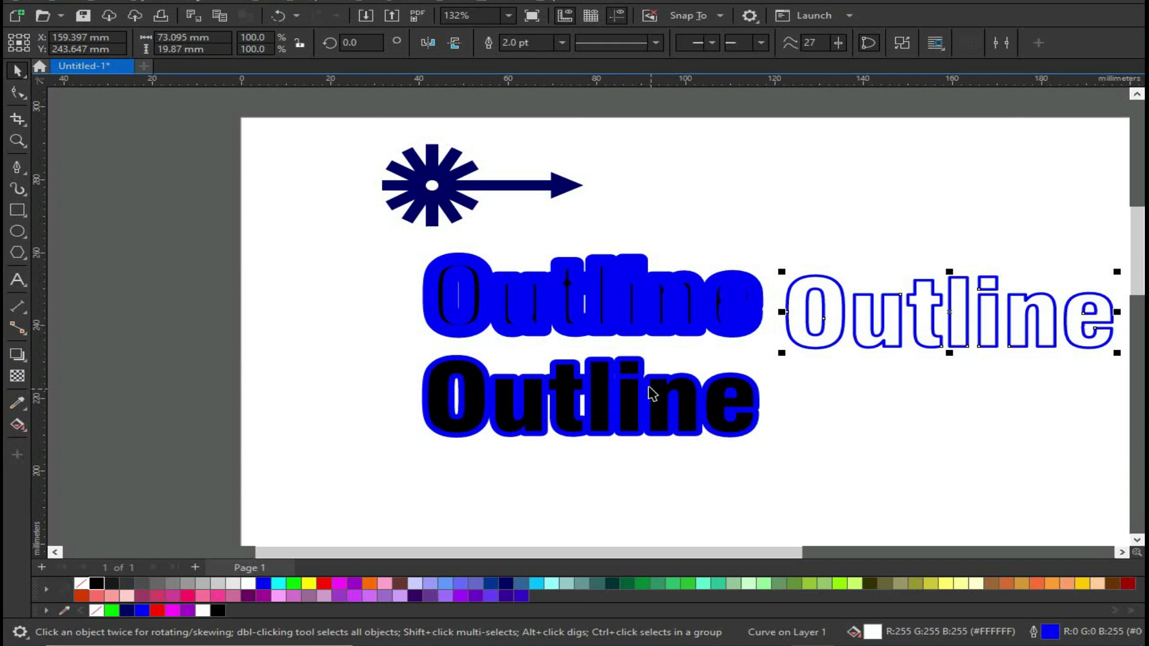